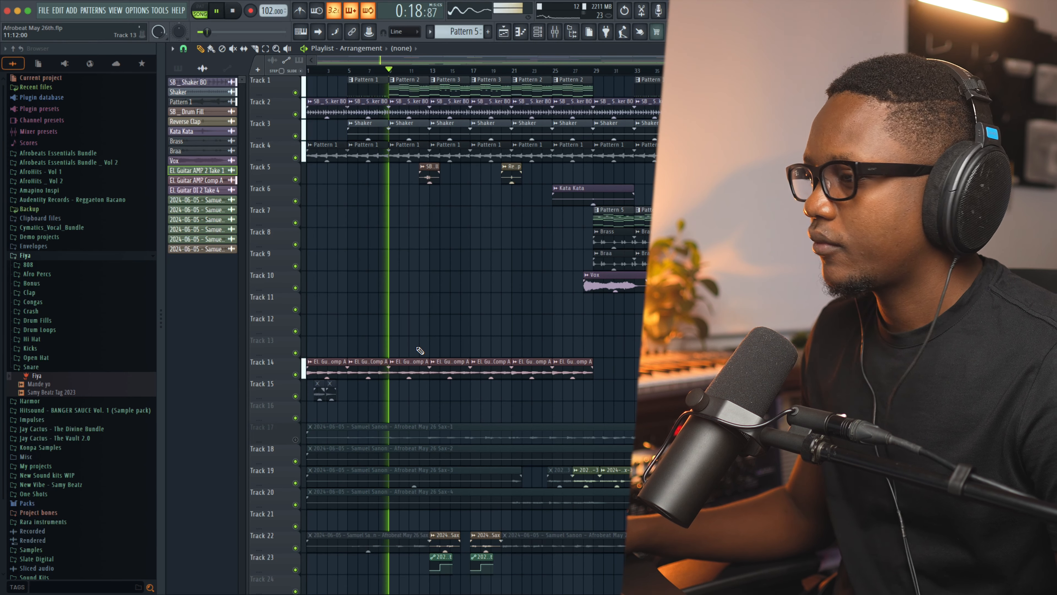
- Stop the full mix, solo Track 14 with the electric guitar clips, and play it from the start
key("space")
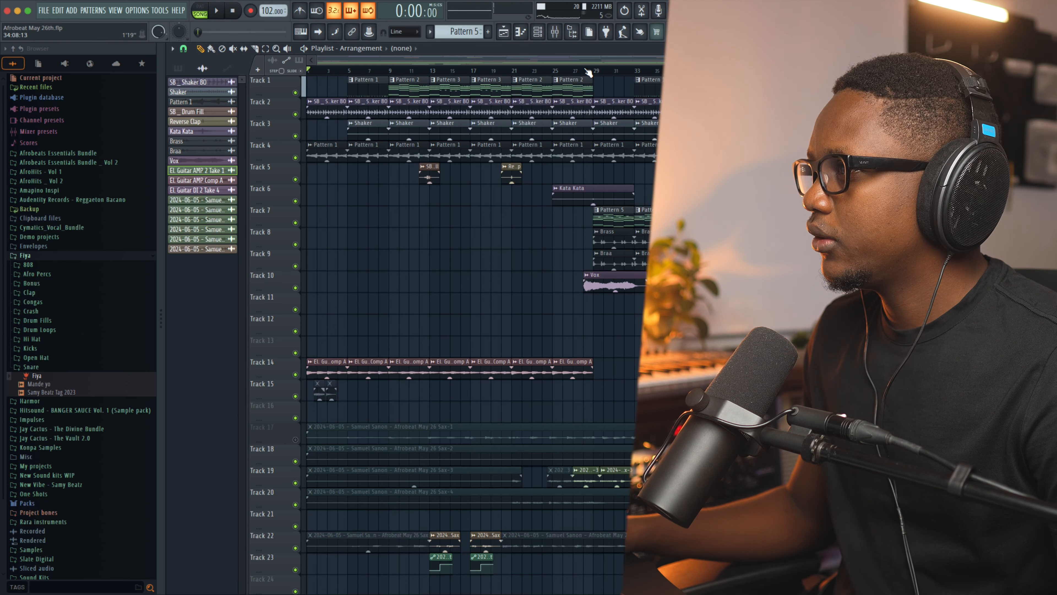
left_click(597, 72)
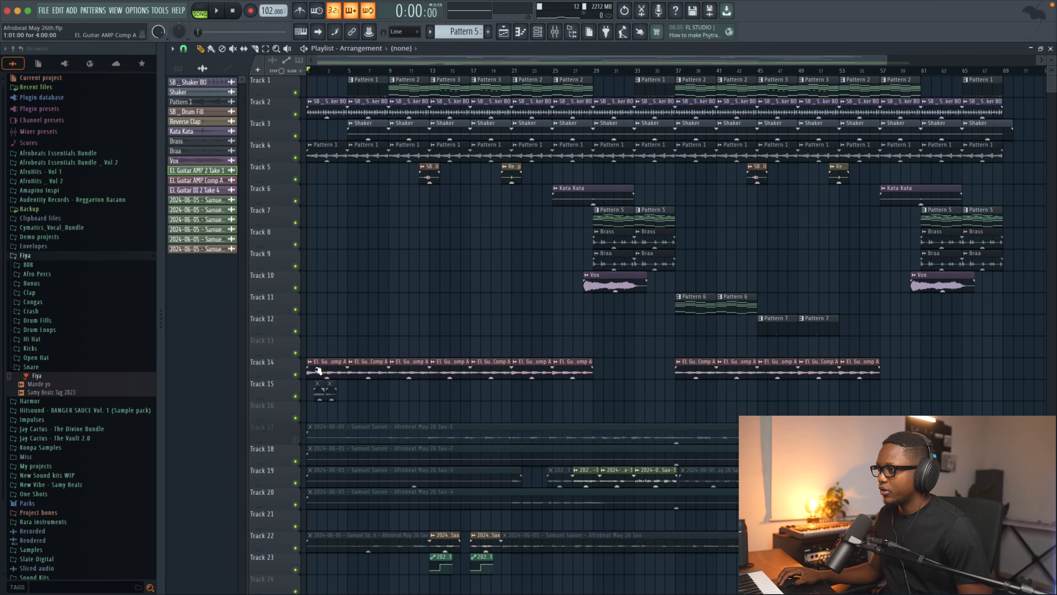
right_click(296, 376)
key("space")
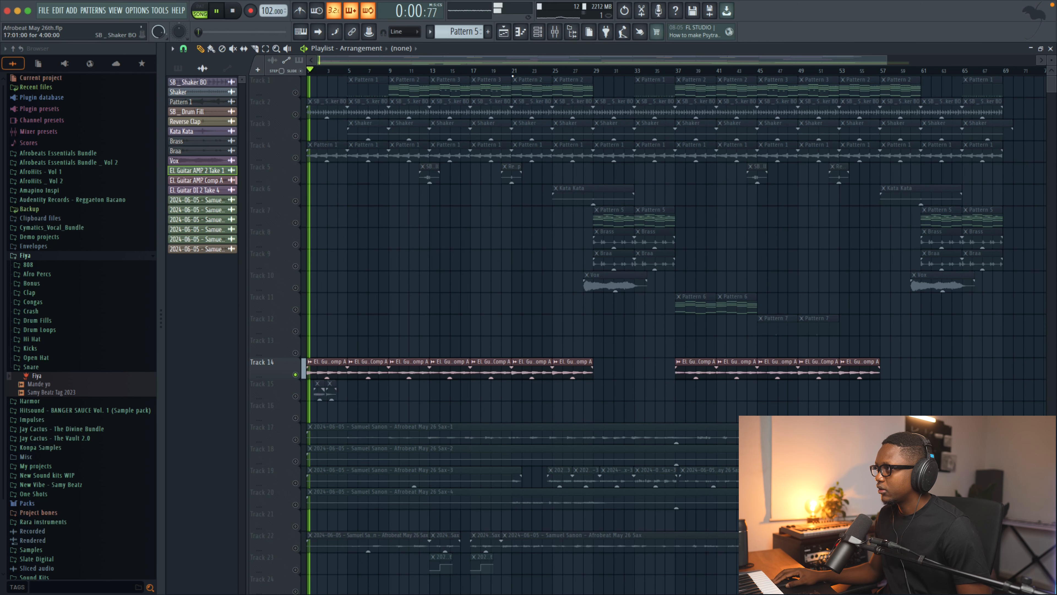
- Open the mixer and select the El. Guitar DI 2 Take 4 channel while auditioning the soloed guitar
left_click(556, 32)
key("space")
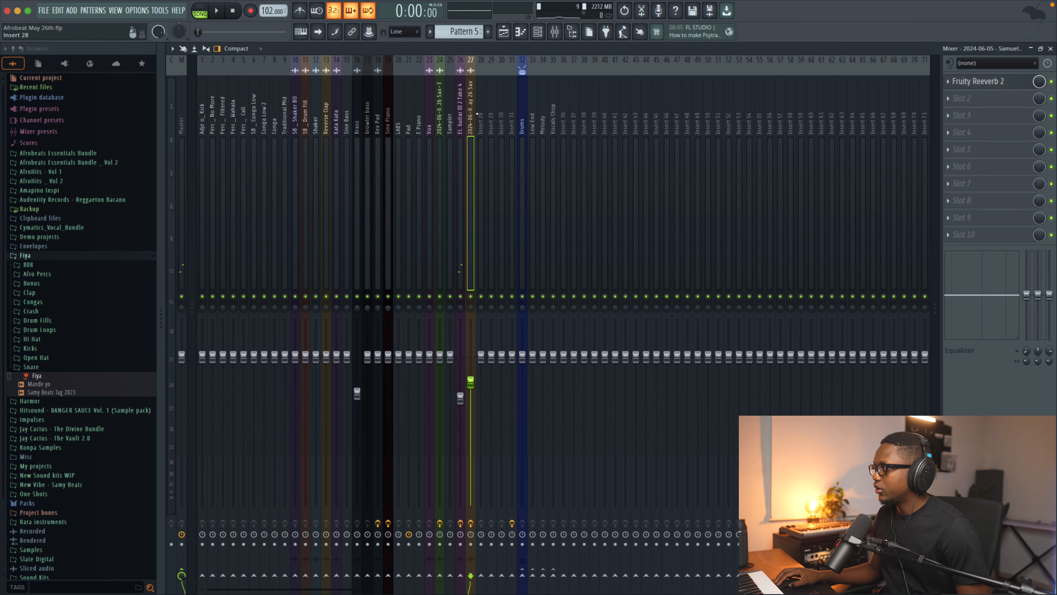
key("space")
left_click(460, 113)
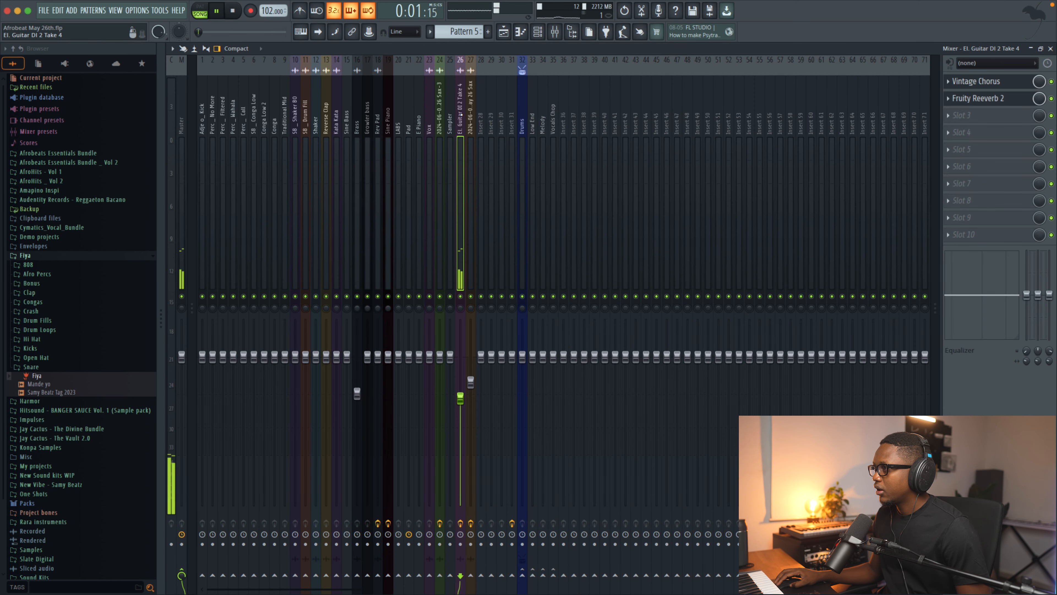
key("space")
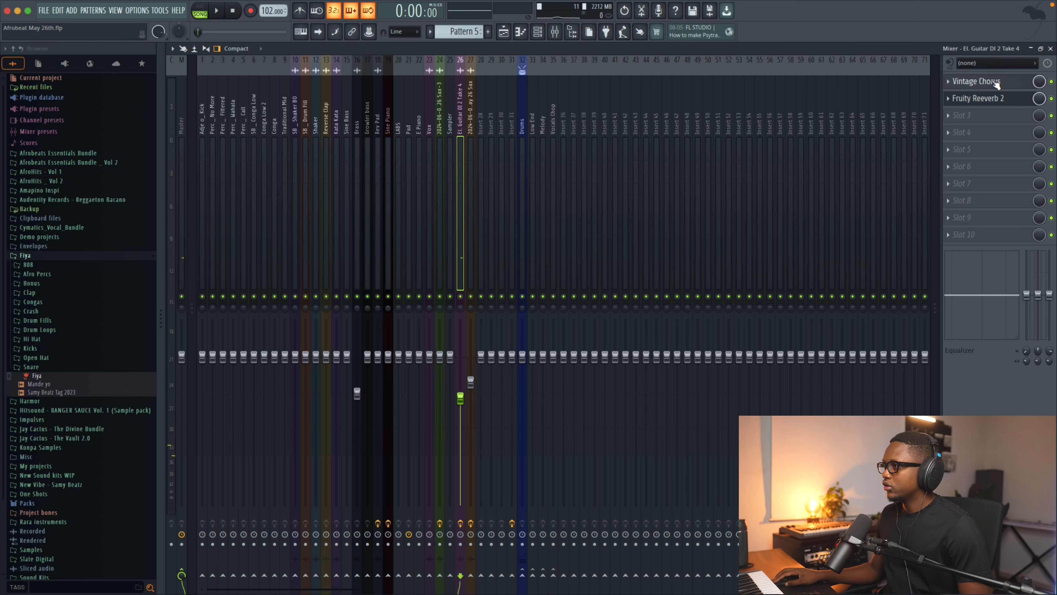
- Open the Vintage Chorus effect on the guitar channel and listen to the guitar with it
left_click(976, 82)
left_click_drag(384, 172, 364, 156)
key("space")
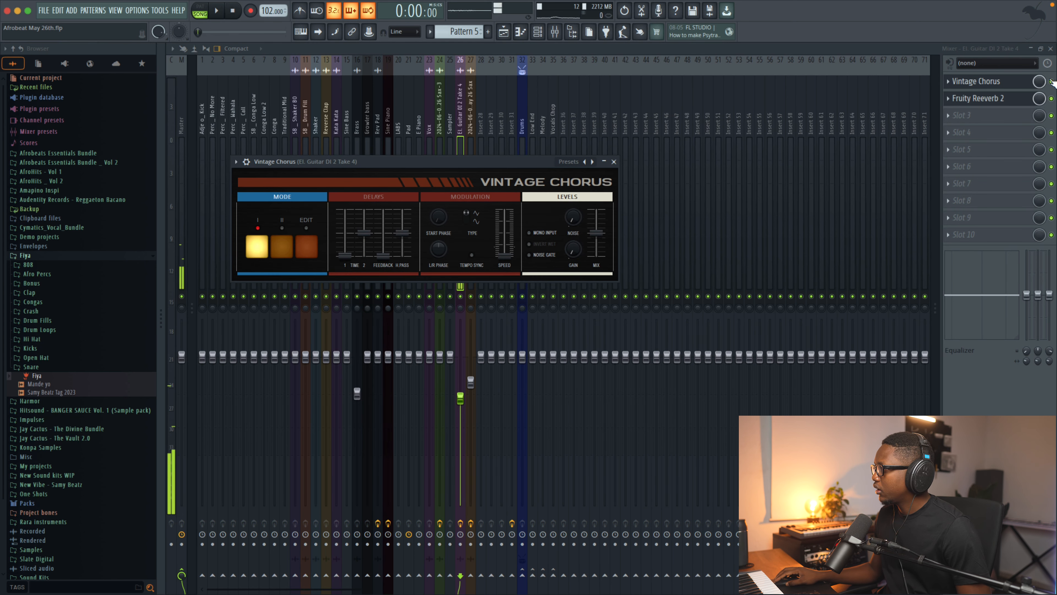
- Bypass Vintage Chorus and Fruity Reeverb 2 on the guitar channel and play the dry guitar
left_click(1052, 81)
left_click(1052, 99)
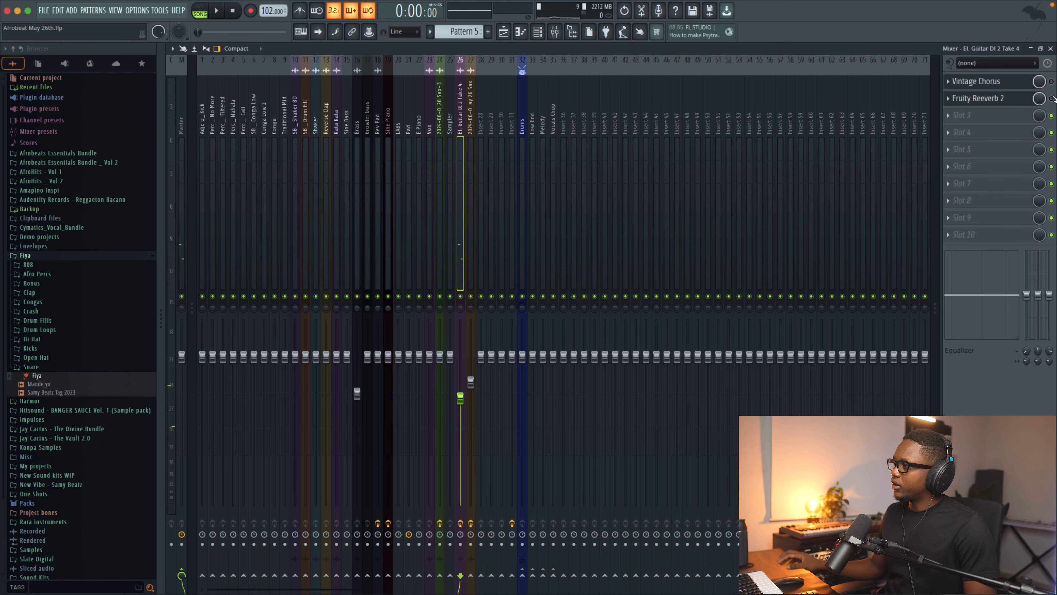
key("space")
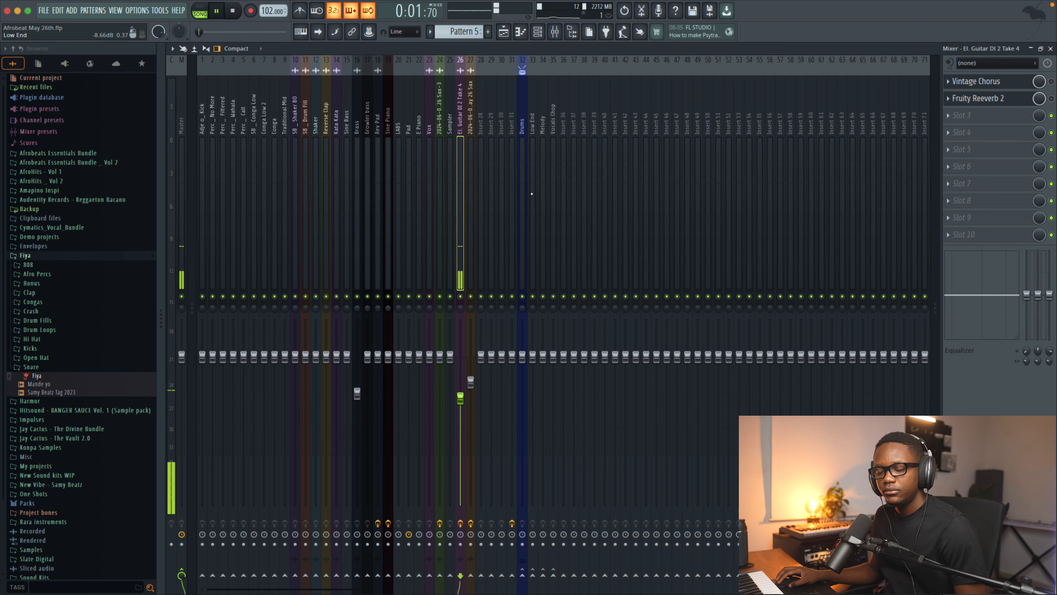
key("space")
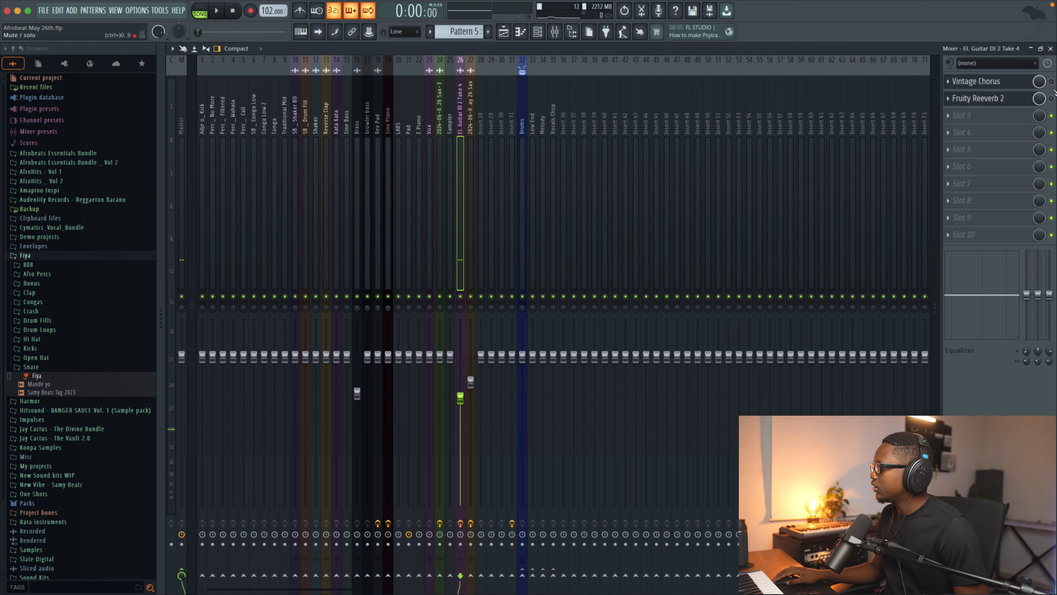
key("space")
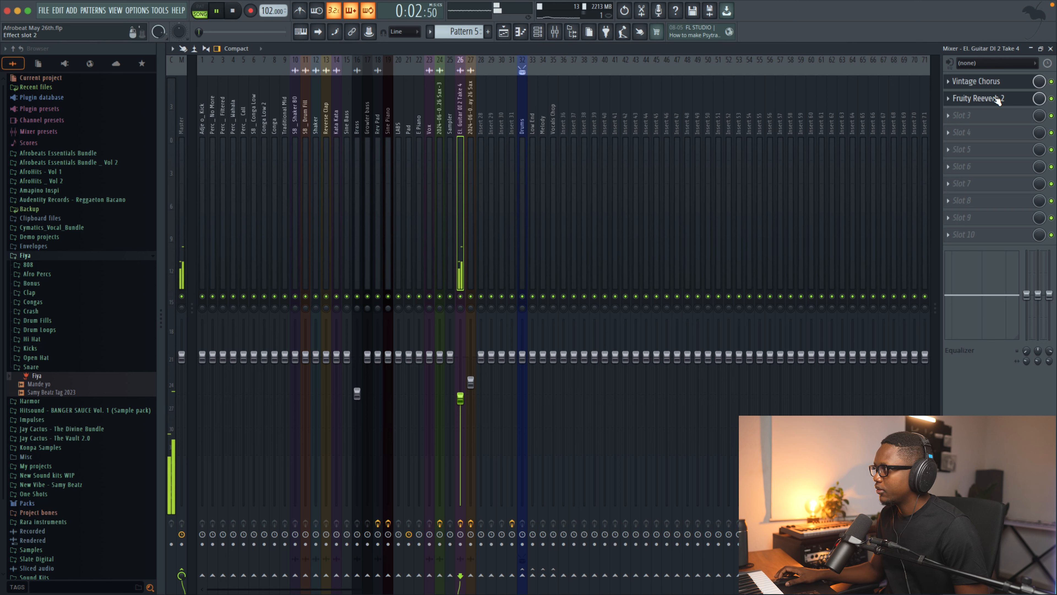
- Move Fruity Reeverb 2 to slot 5 and Vintage Chorus to slot 3, and load Fruity Parametric EQ 2 into slot 1
left_click_drag(998, 119, 998, 152)
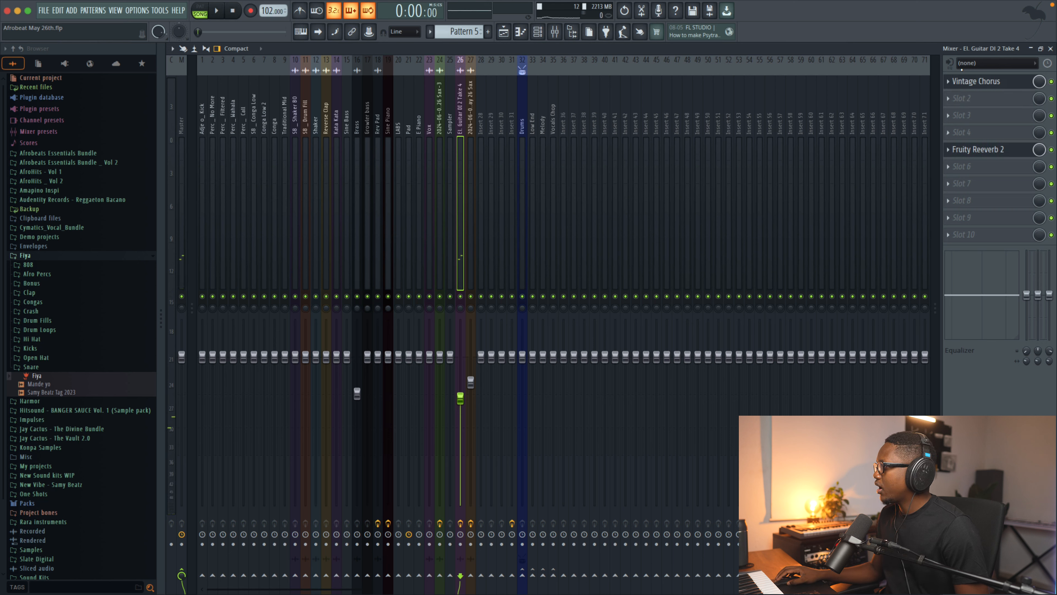
left_click_drag(983, 83, 979, 115)
left_click(955, 86)
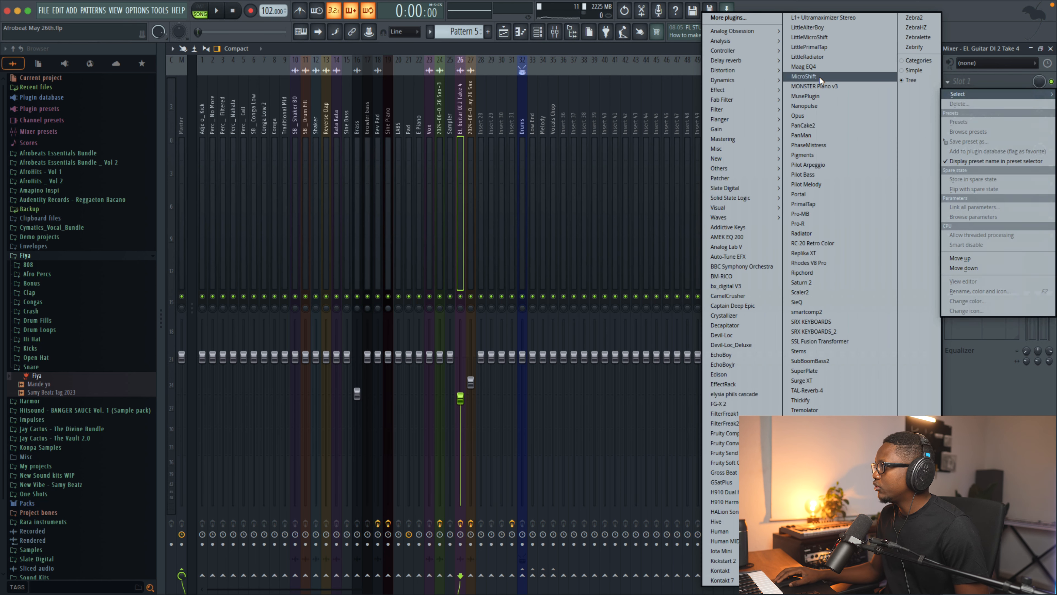
mouse_move(724, 110)
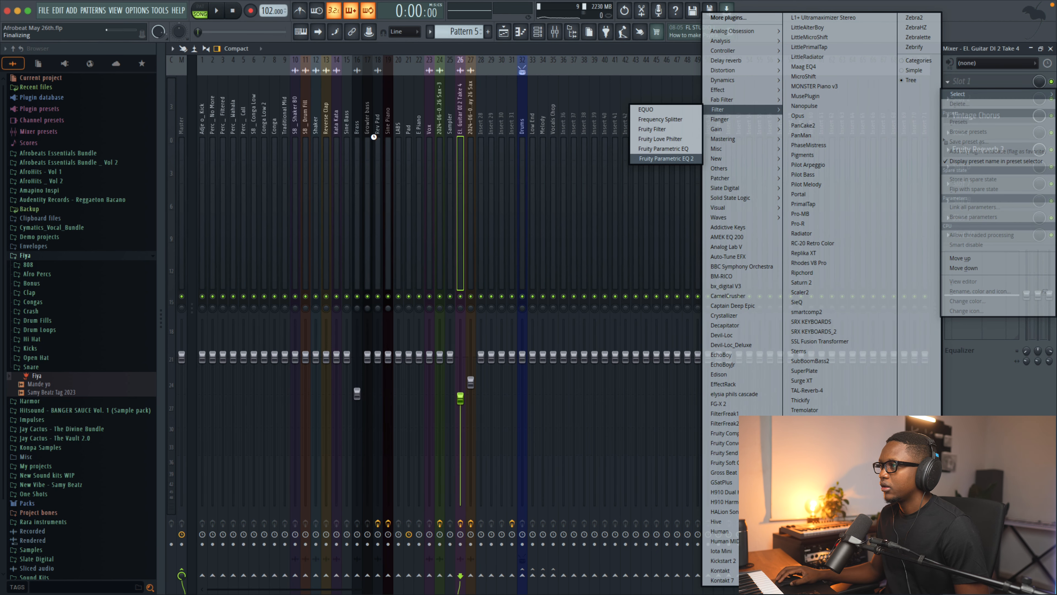
left_click(666, 159)
- Make EQ band 1 a high-pass filter with a steep slope and set its cutoff to 200 Hz during playback
key("space")
left_click_drag(460, 110, 459, 121)
left_click_drag(219, 183, 261, 184)
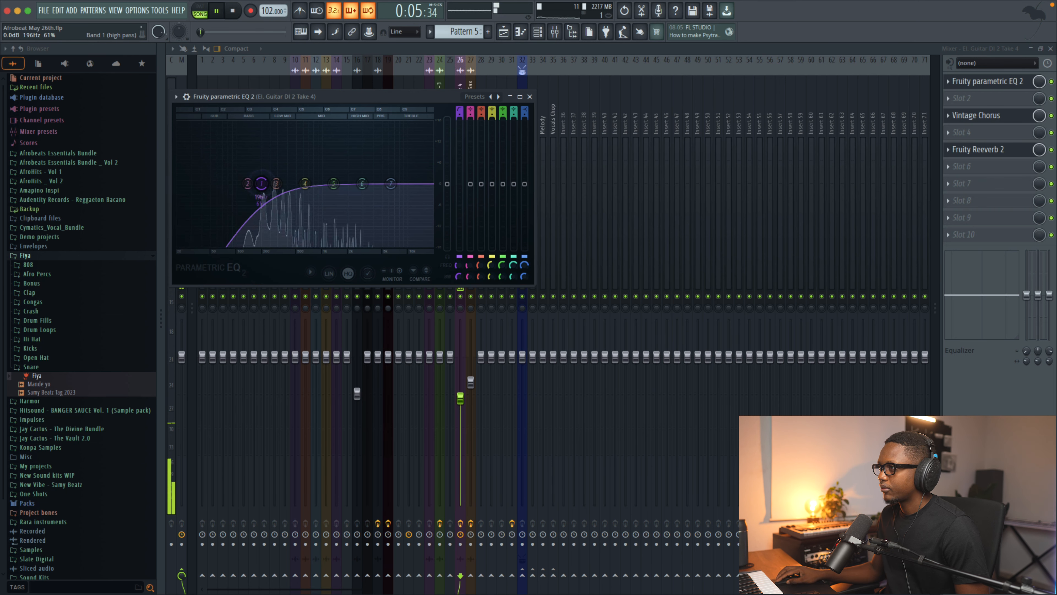
left_click_drag(462, 120, 462, 112)
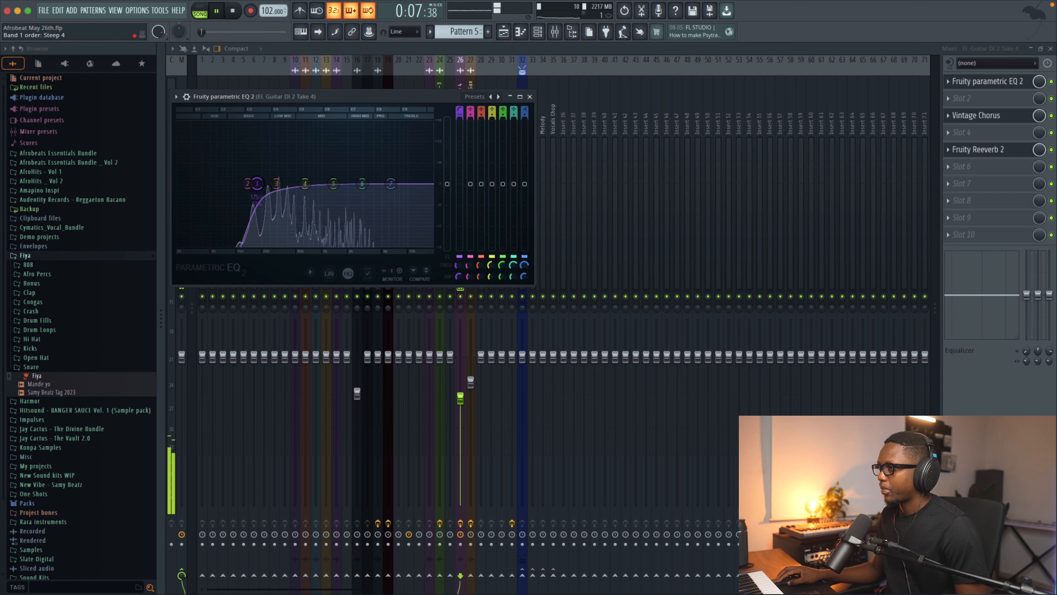
left_click_drag(261, 184, 262, 184)
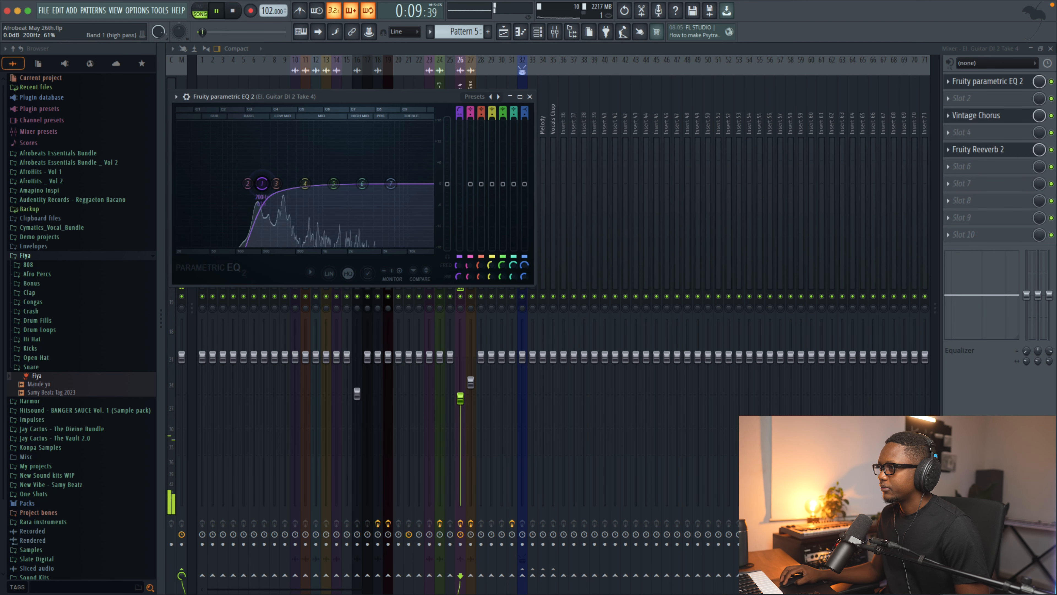
- Load FabFilter Pro-C 2 into slot 2 of the guitar channel and adjust its threshold while the guitar plays
left_click(953, 106)
mouse_move(734, 90)
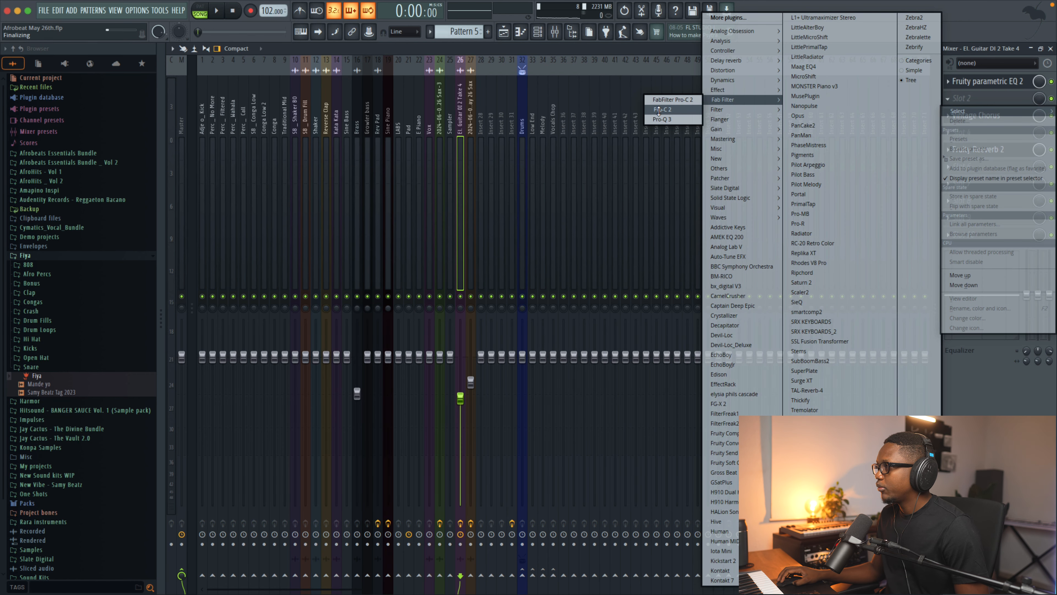
left_click(659, 110)
key("space")
left_click_drag(241, 101, 247, 103)
left_click_drag(182, 249, 178, 253)
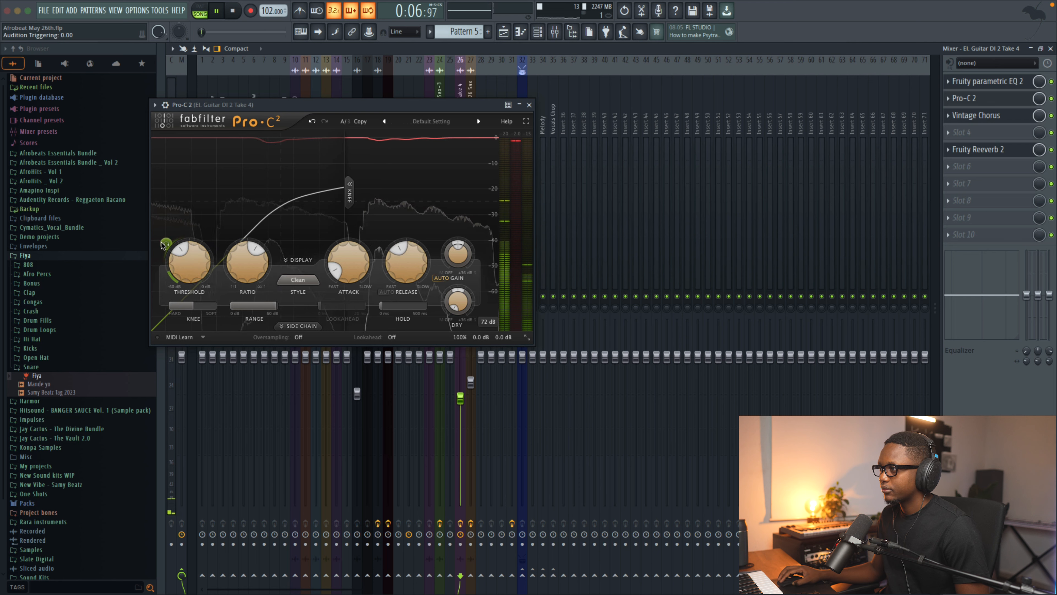
key("space")
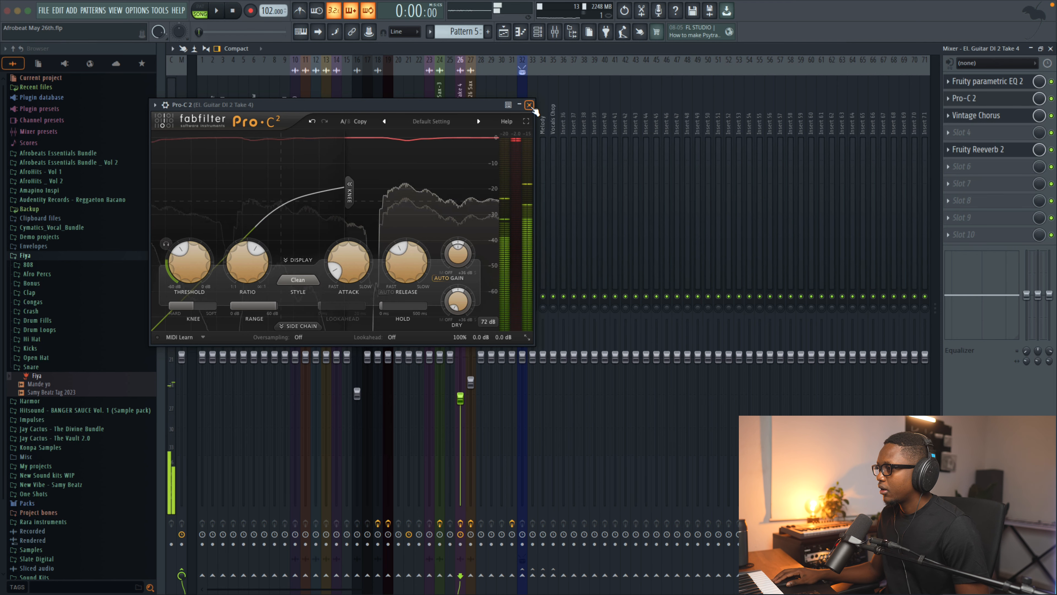
left_click(530, 105)
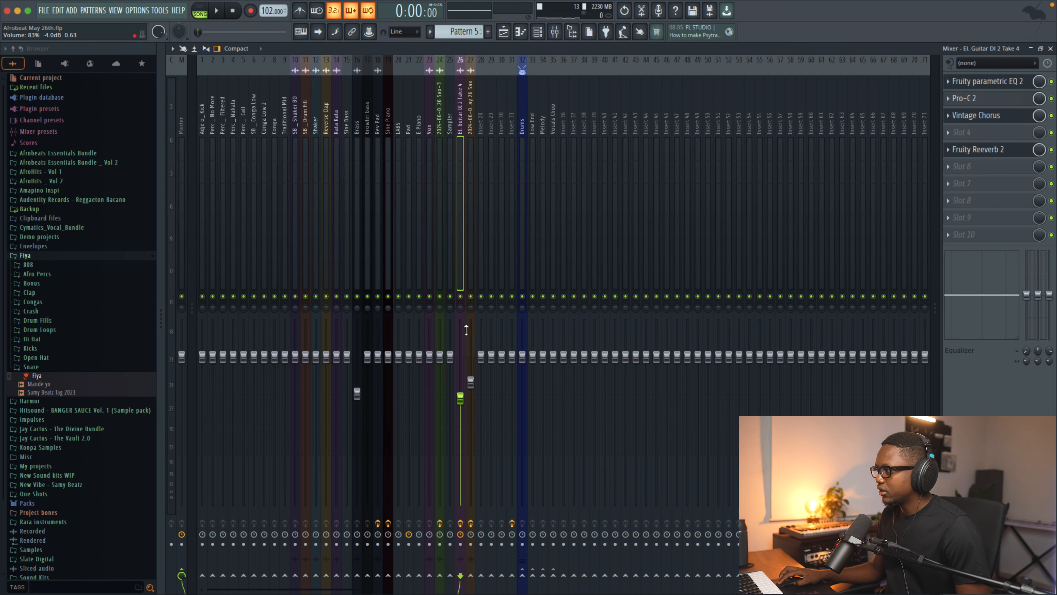
- Move Fruity Reeverb 2 up to slot 4 and lower the guitar channel's volume to -9.5 dB during playback
key("space")
left_click_drag(1018, 153, 1018, 137)
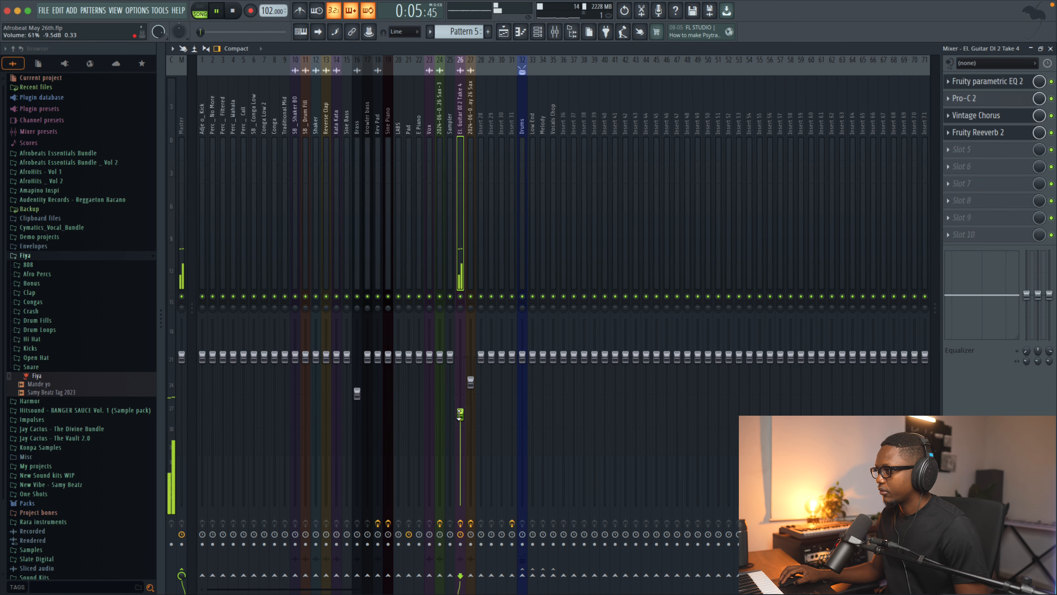
key("space")
key("space")
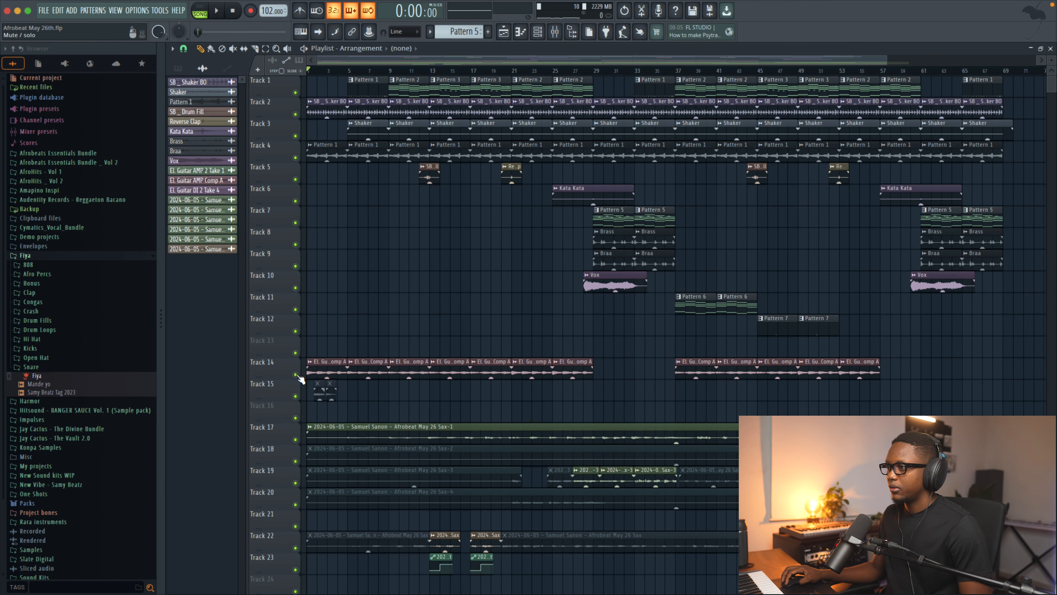
- Play the full arrangement, and solo Track 14 to listen to the processed guitar on its own
key("space")
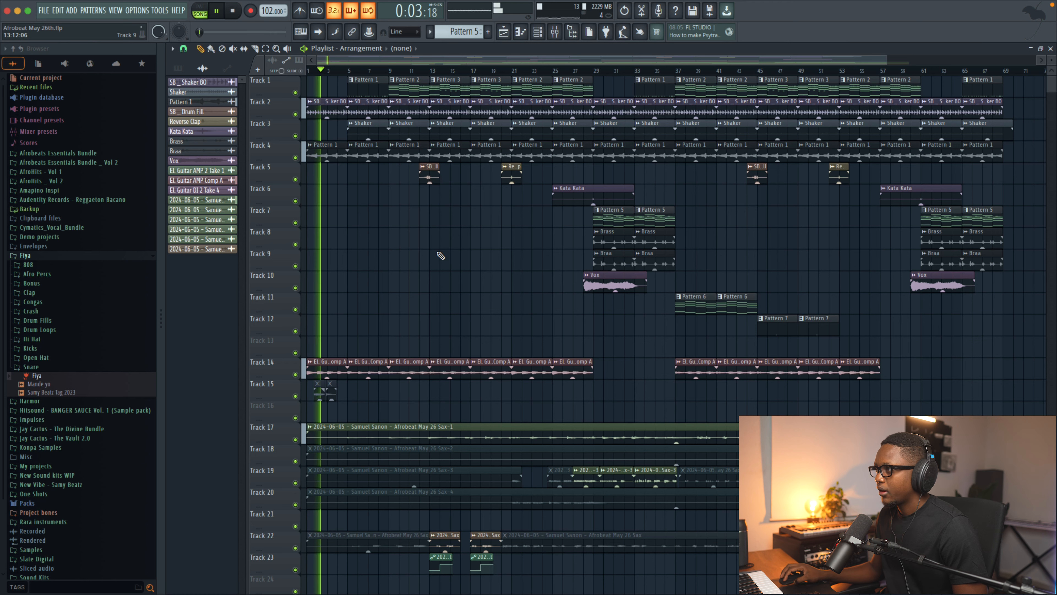
key("space")
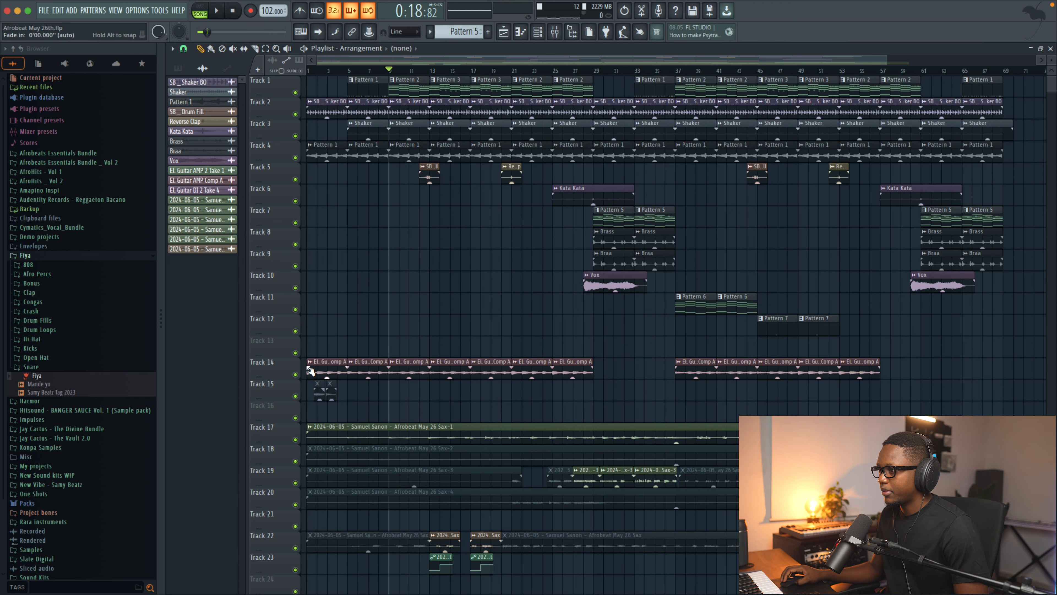
left_click(296, 375, "ctrl")
key("space")
scroll(300, 376, "down", 1)
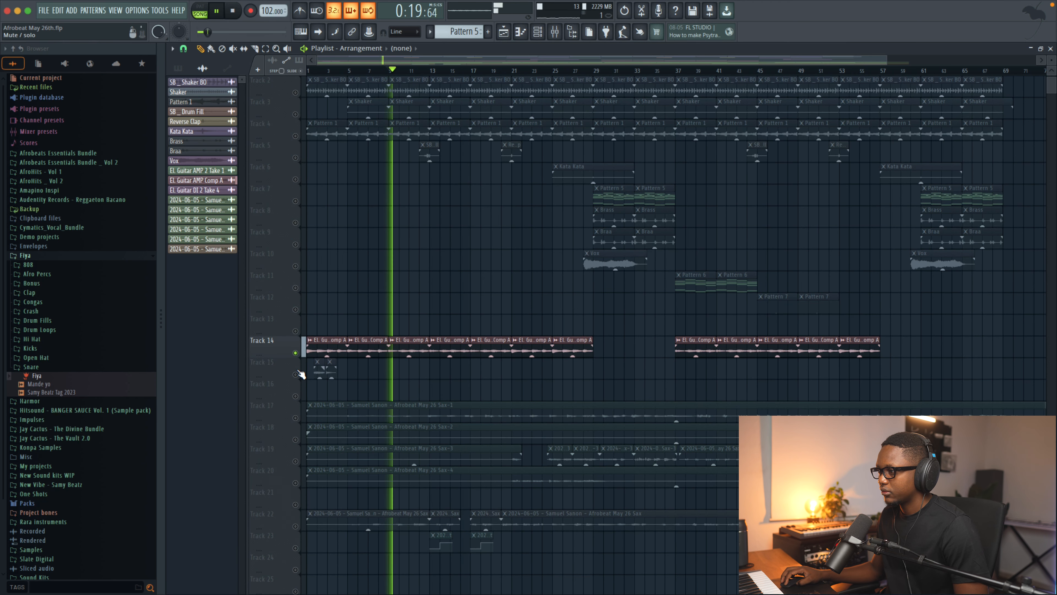
scroll(300, 373, "down", 1)
scroll(300, 374, "down", 2)
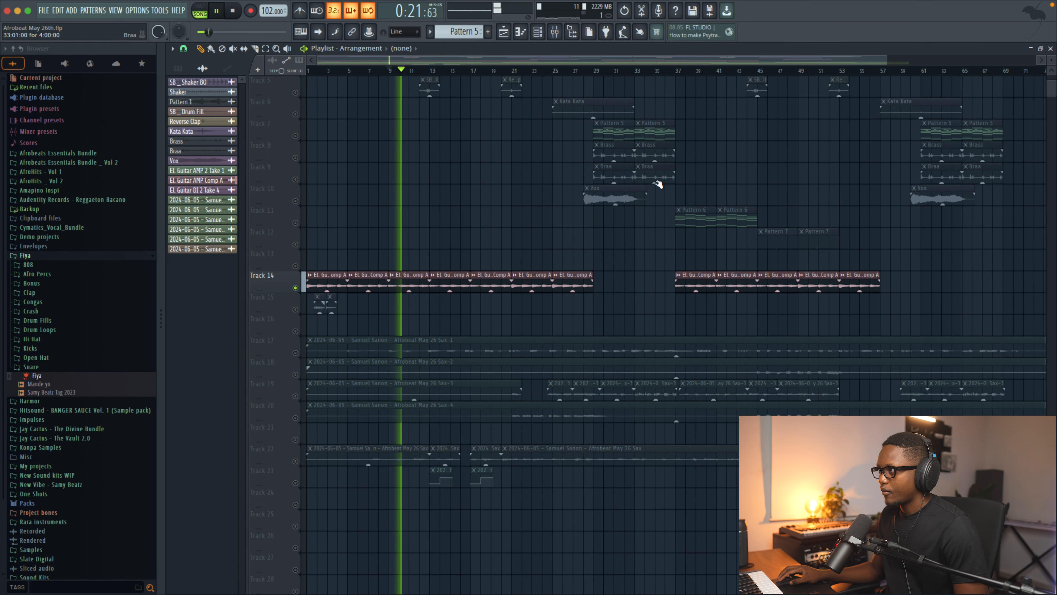
key("space")
- Load Fruity Delay 3 into slot 5 of the guitar channel and return to the playlist
left_click(555, 32)
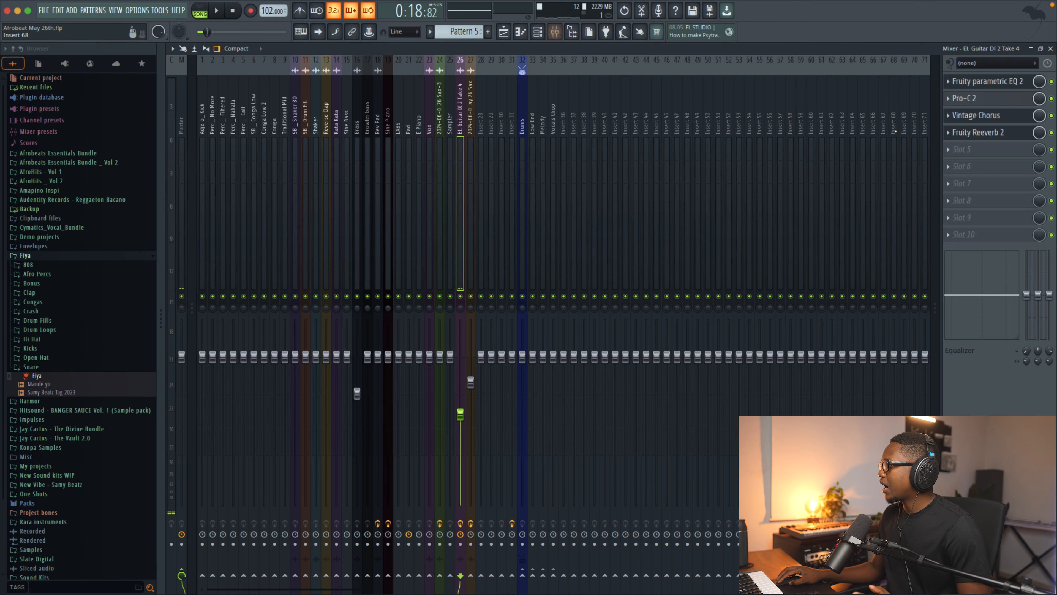
left_click(957, 151)
mouse_move(740, 60)
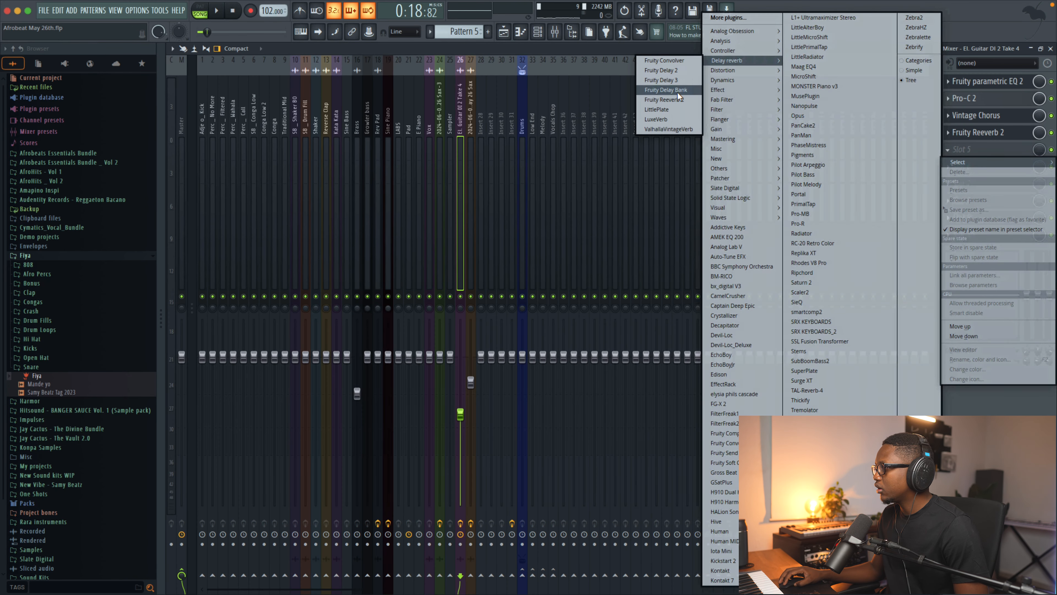
left_click(675, 80)
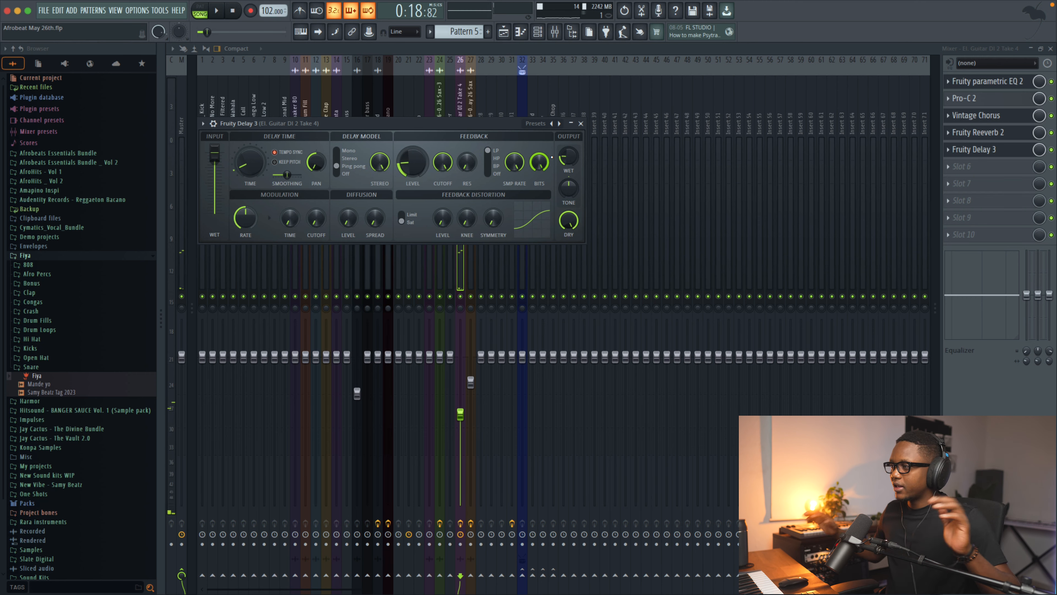
left_click(571, 123)
left_click(1050, 49)
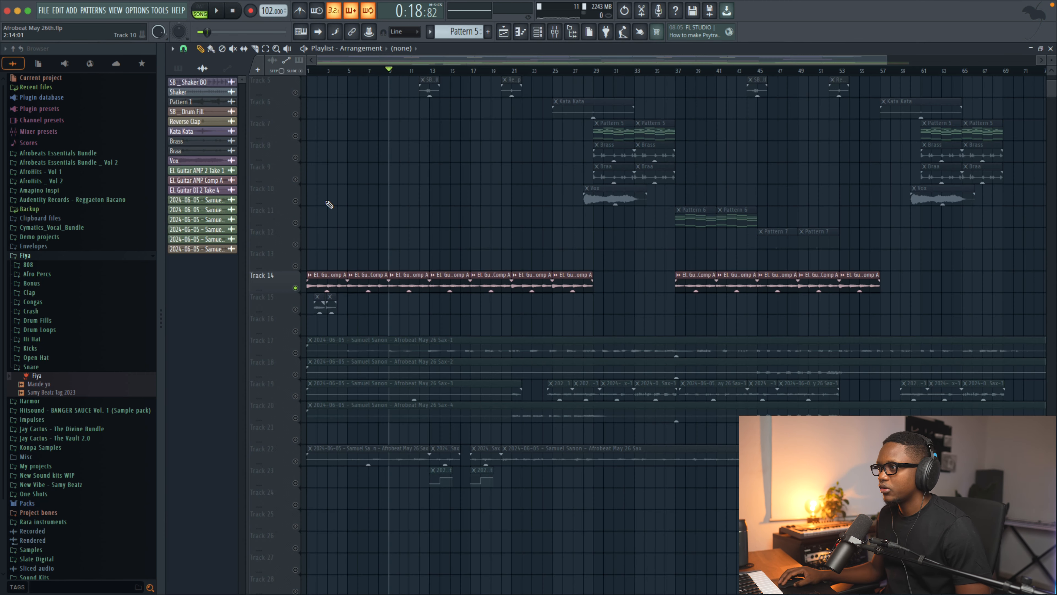
- Unsolo Track 14, play the full arrangement to hear the guitar in the mix, and return to the mixer
right_click(295, 290)
key("space")
key("space")
left_click(400, 353)
key("b")
key("space")
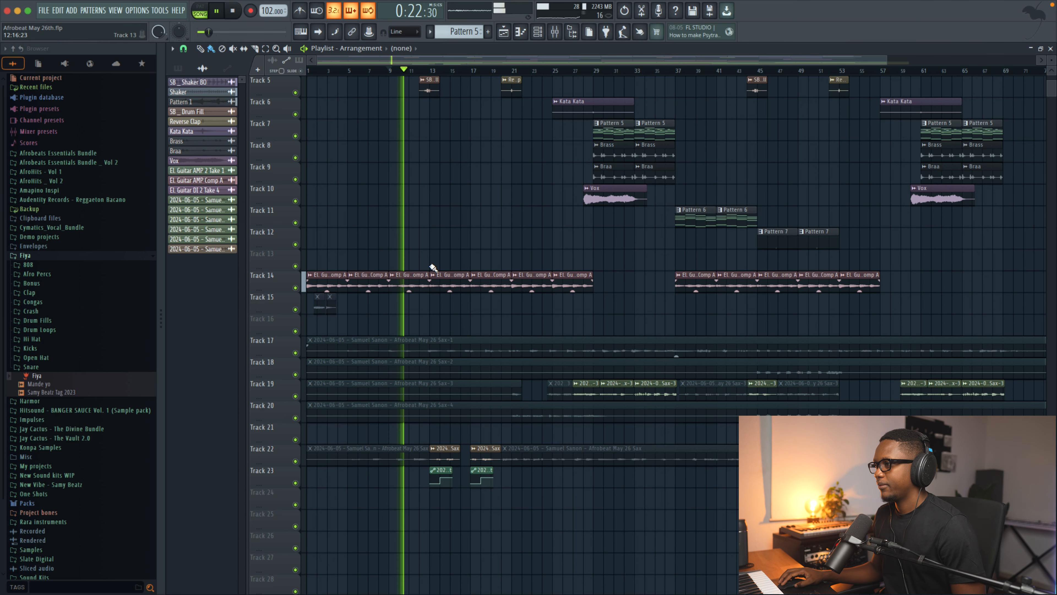
left_click_drag(905, 66, 928, 66)
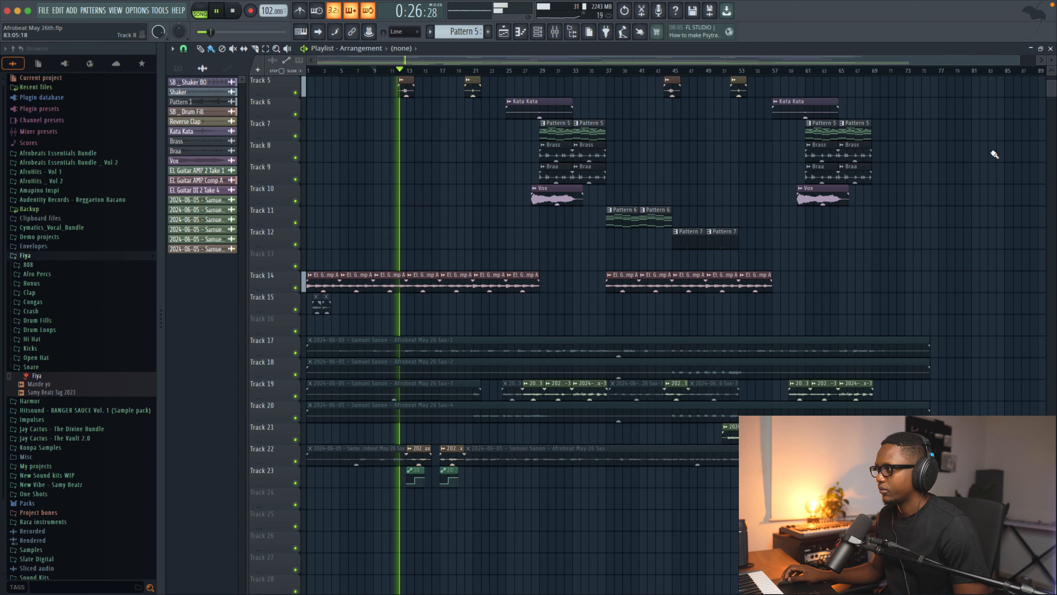
scroll(994, 154, "down", 3)
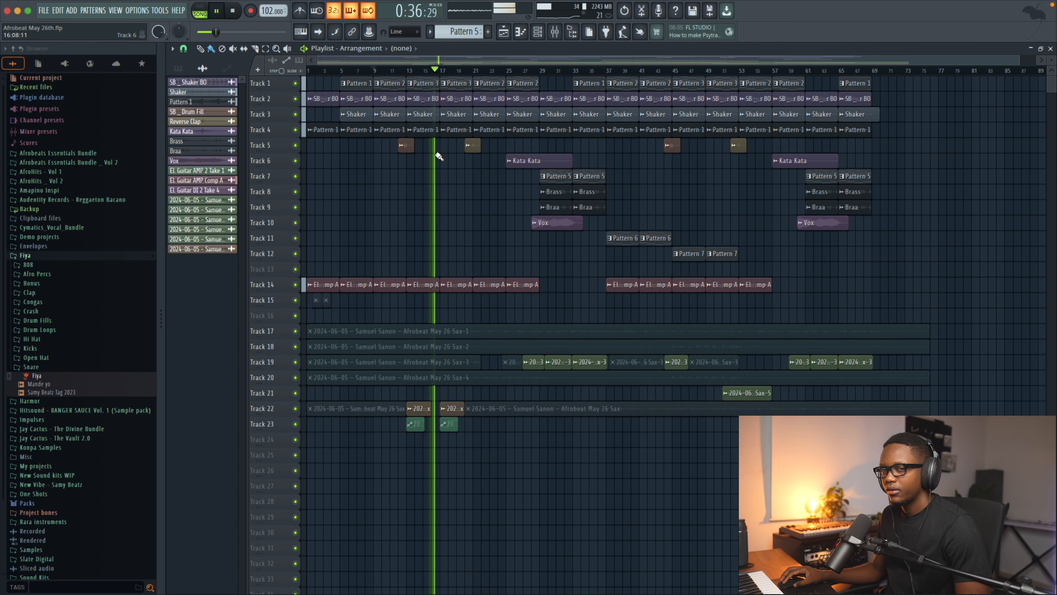
key("space")
scroll(537, 78, "down", 1)
left_click(565, 32)
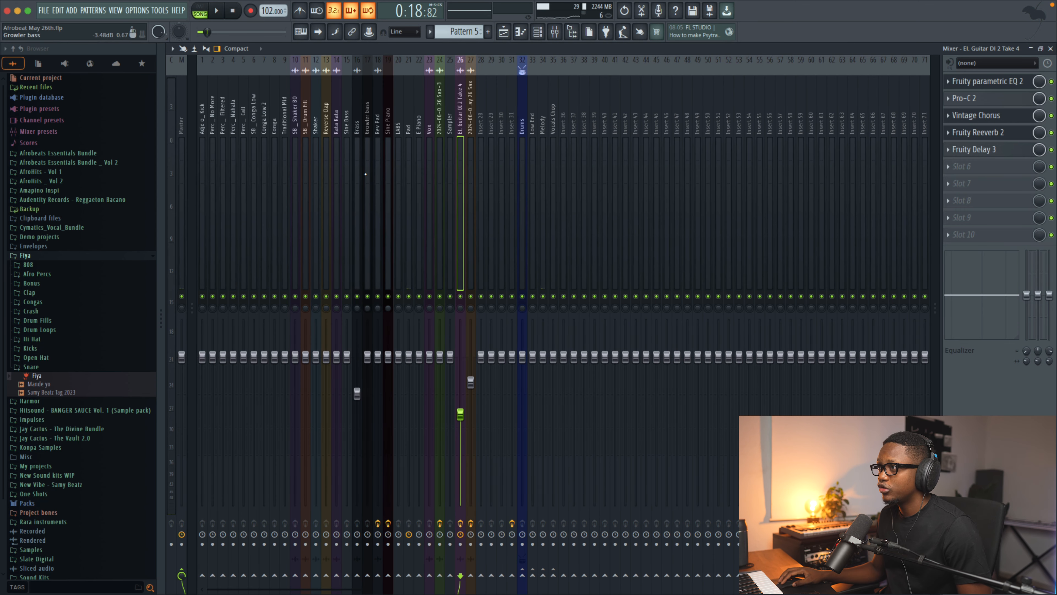
- Highlight the channels from Adje o_Kick to Sine Bass, select the Drums bus, and briefly play the mix
left_click_drag(202, 130, 346, 131)
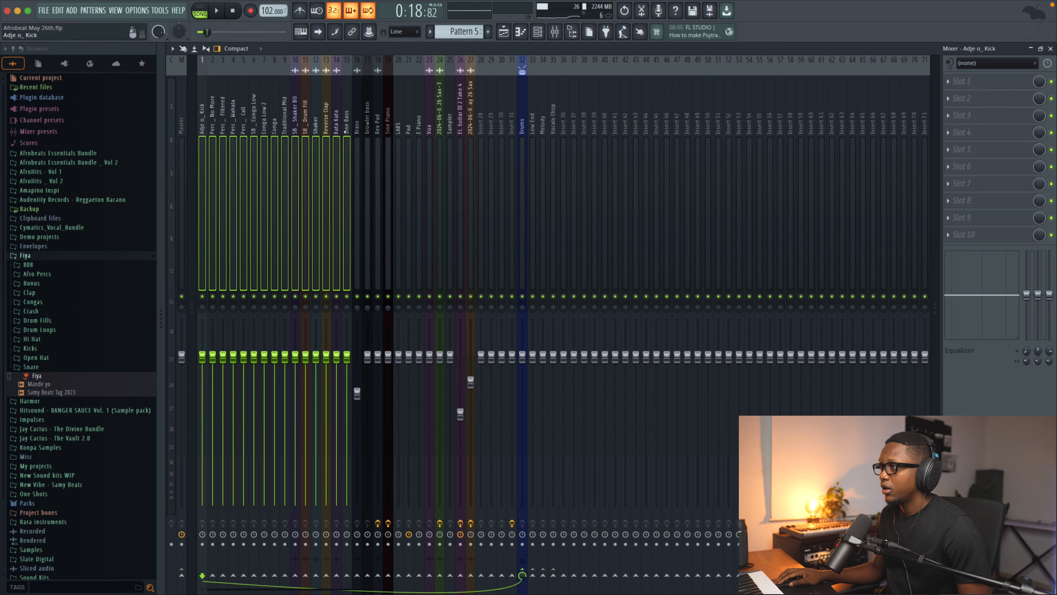
left_click(306, 130)
left_click(525, 124)
key("space")
key("space")
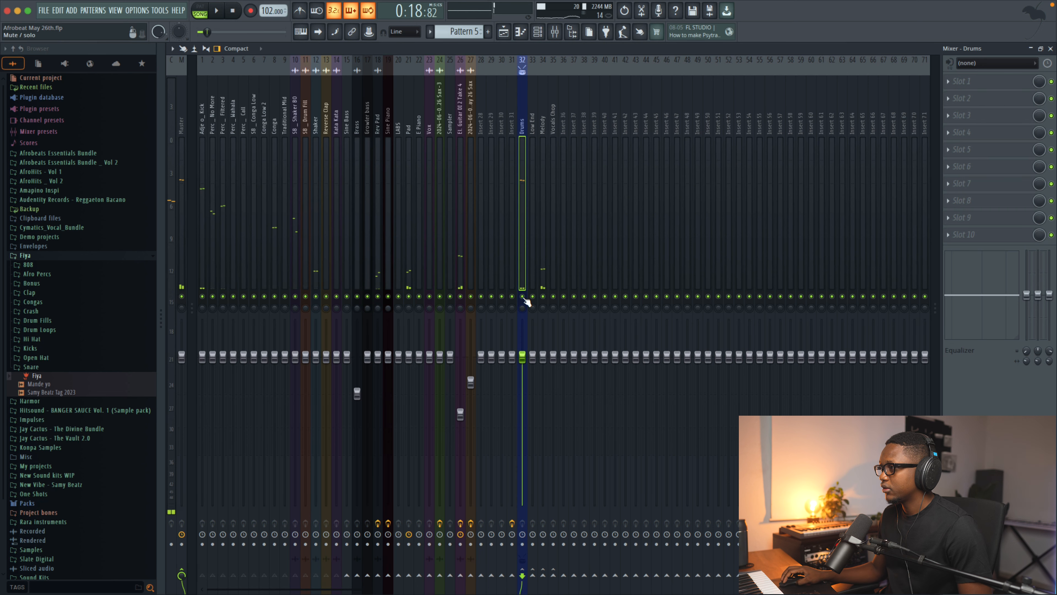
- Solo the Drums bus together with the drum channels that feed it, and audition the drums
right_click(522, 296)
key("space")
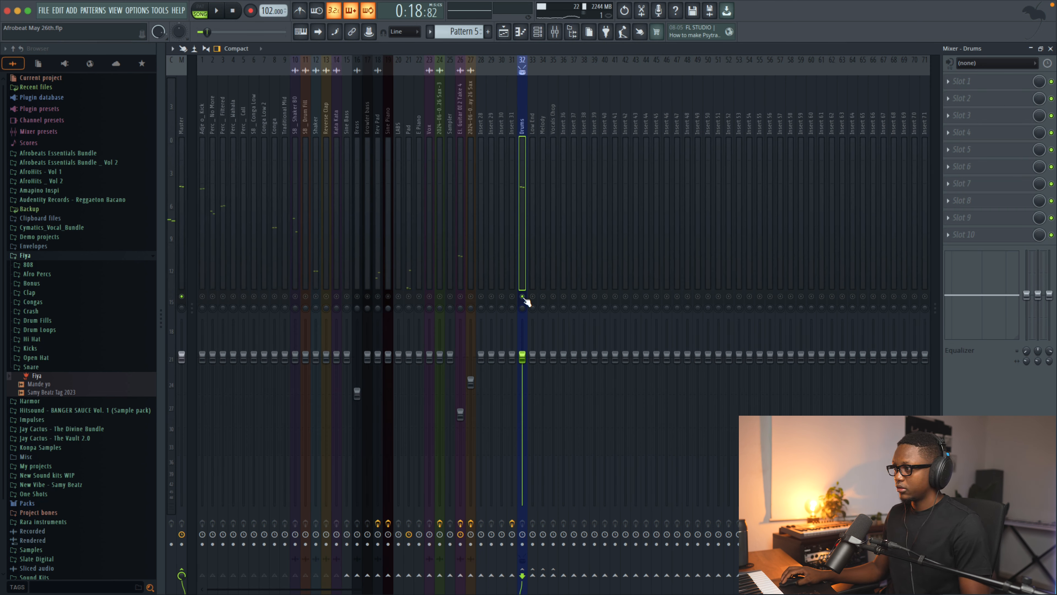
right_click(523, 296)
key("space")
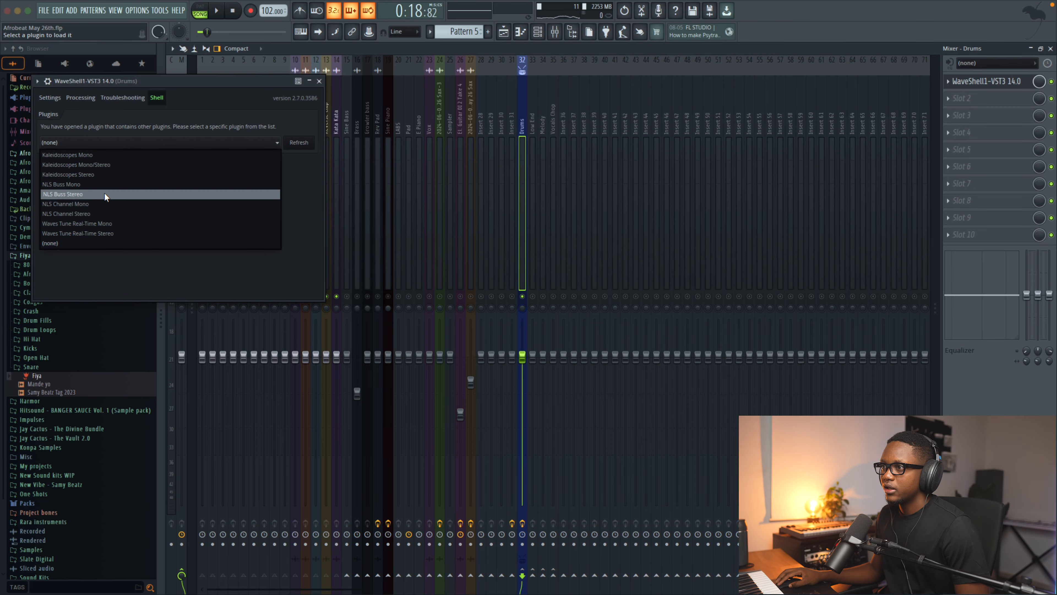
- Load NLS Buss Stereo into slot 1 of the Drums bus and set its drive to 4.0 during playback
left_click(69, 195)
left_click(65, 202)
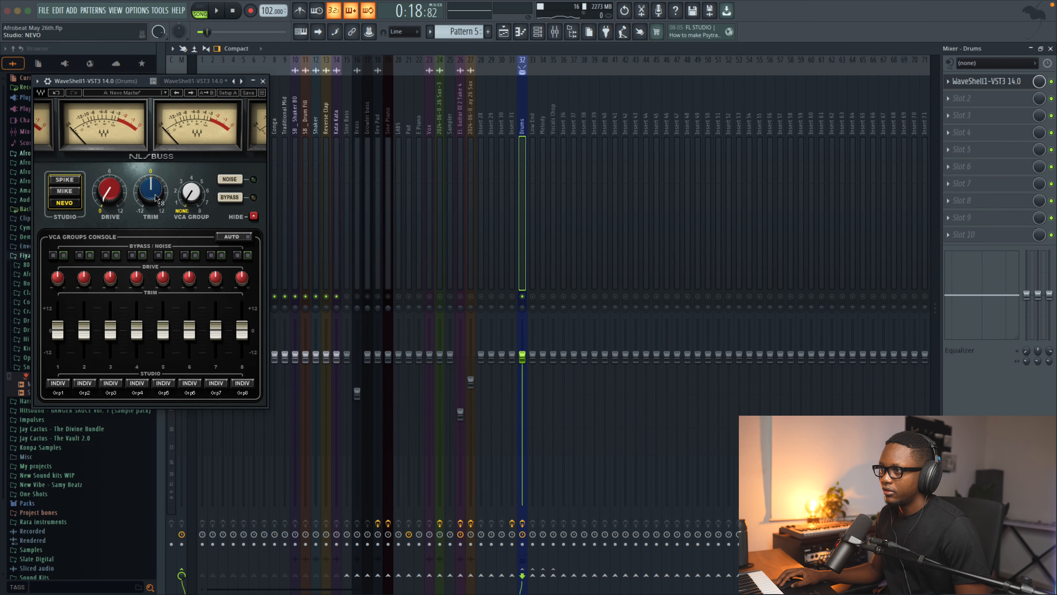
left_click_drag(110, 189, 109, 186)
key("space")
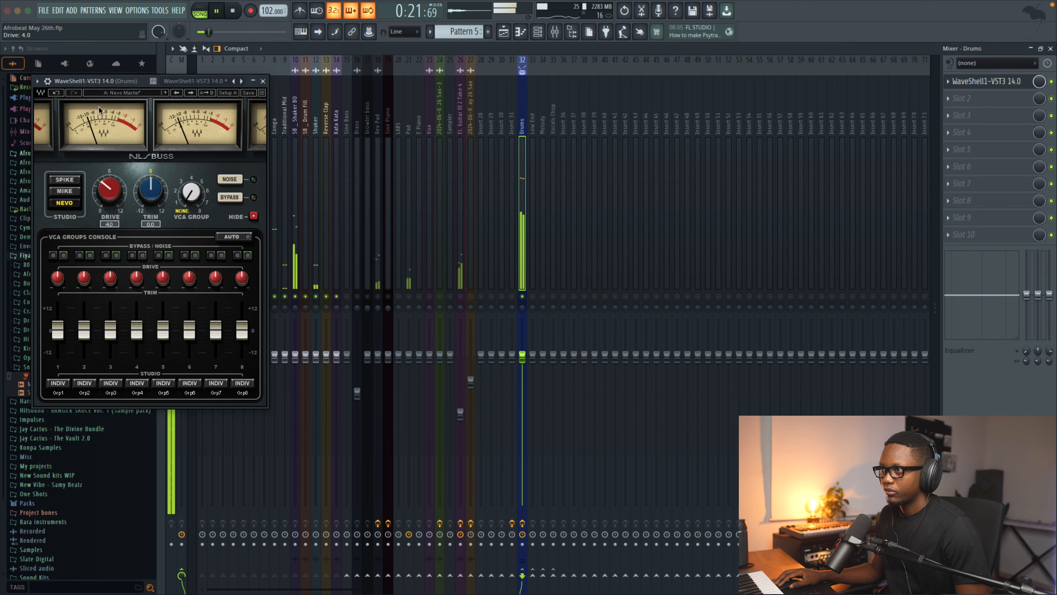
- Compare the drums using the Drums bus effects switch, close the NLS Buss editor, and stop playback
left_click_drag(105, 78, 800, 211)
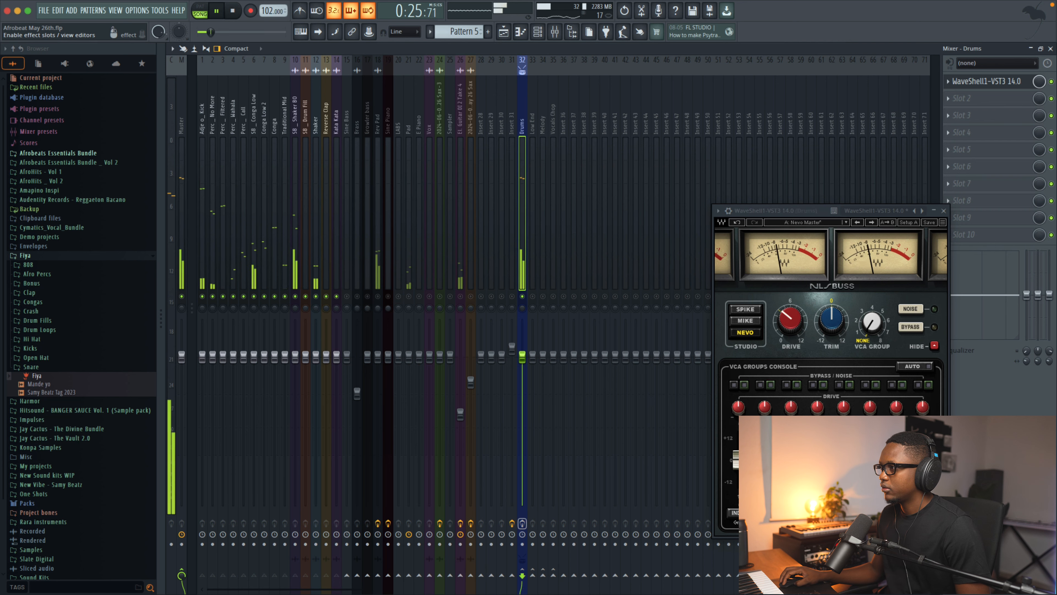
left_click(525, 524)
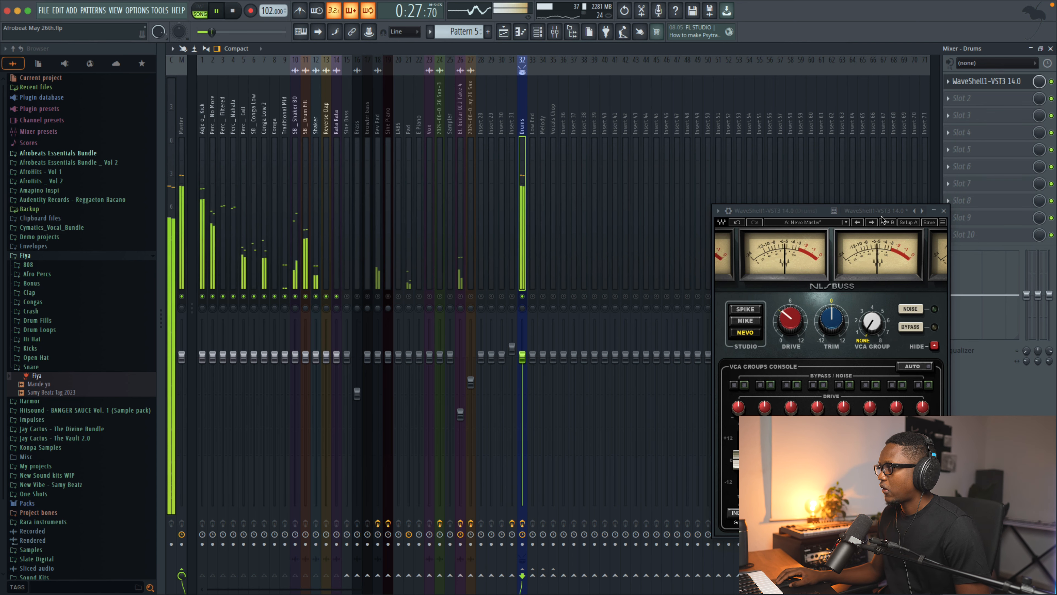
left_click_drag(876, 211, 631, 184)
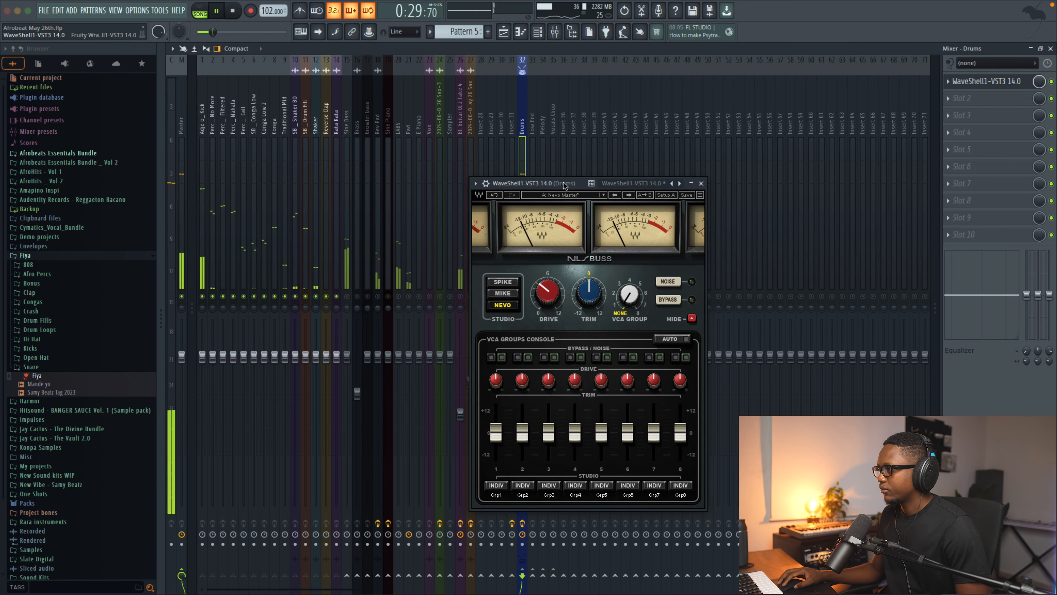
left_click(701, 183)
key("space")
- Copy the NLS Buss plugin with its settings from the Drums bus to the Low End bus and close its editor
left_click(948, 81)
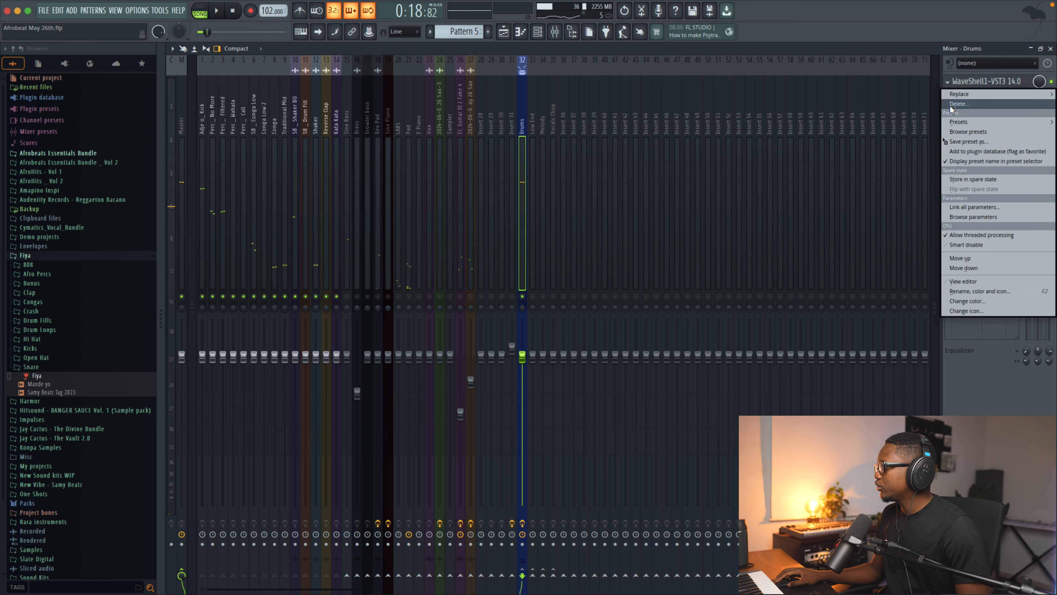
left_click(968, 139)
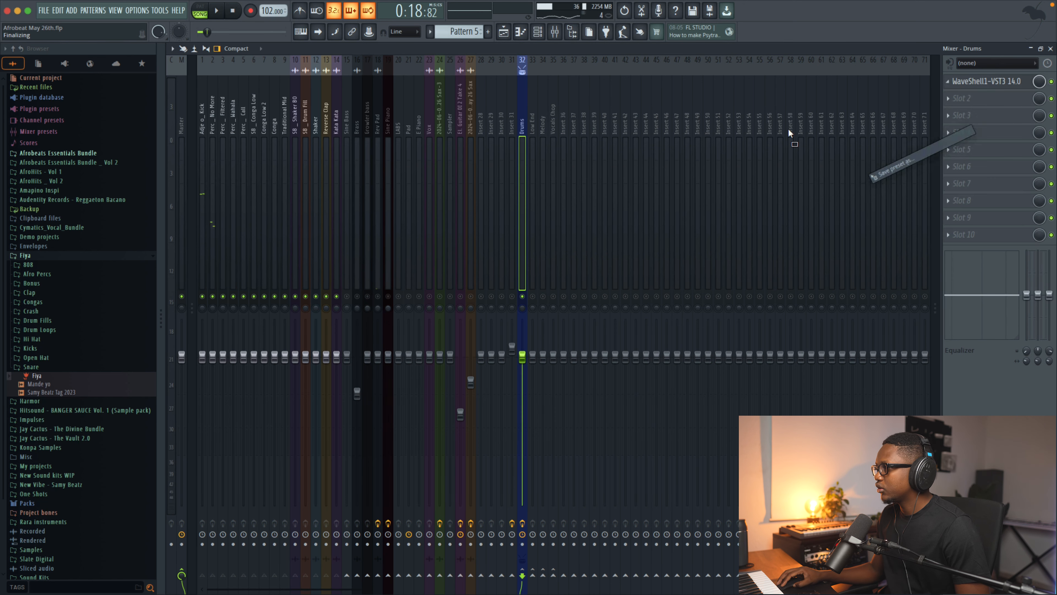
left_click_drag(535, 131, 532, 131)
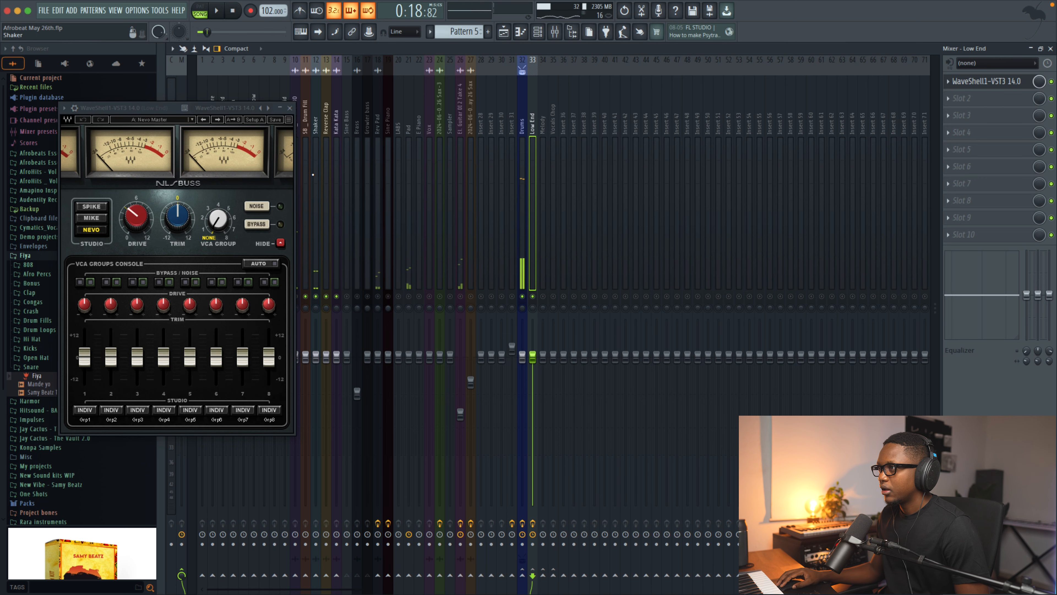
left_click(291, 107)
- Unmute the Sine Piano channel while playing the soloed drums and Low End bus
key("space")
key("space")
key("space")
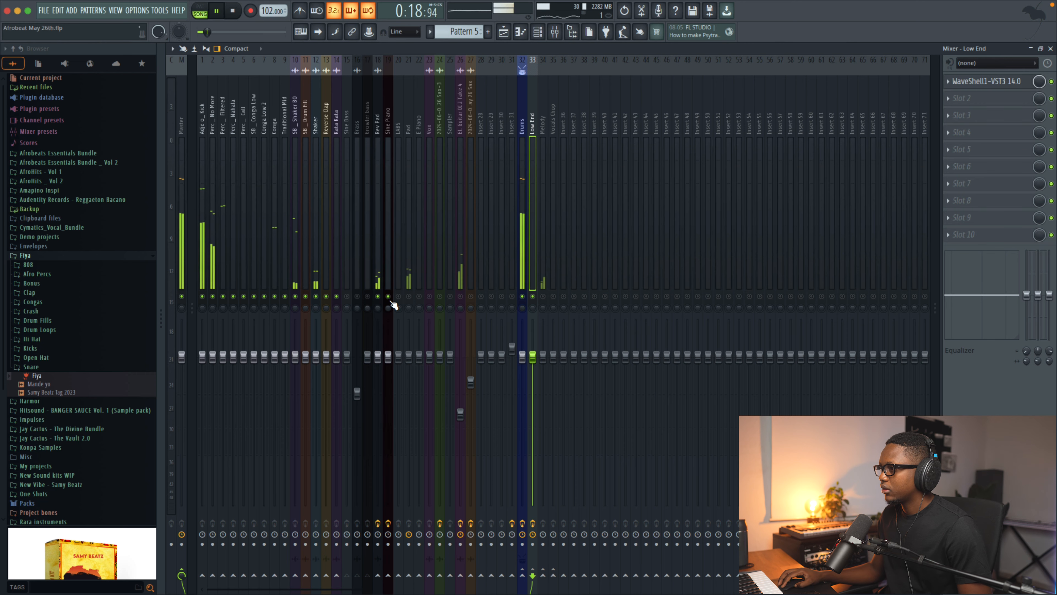
scroll(751, 142, "down", 1)
key("space")
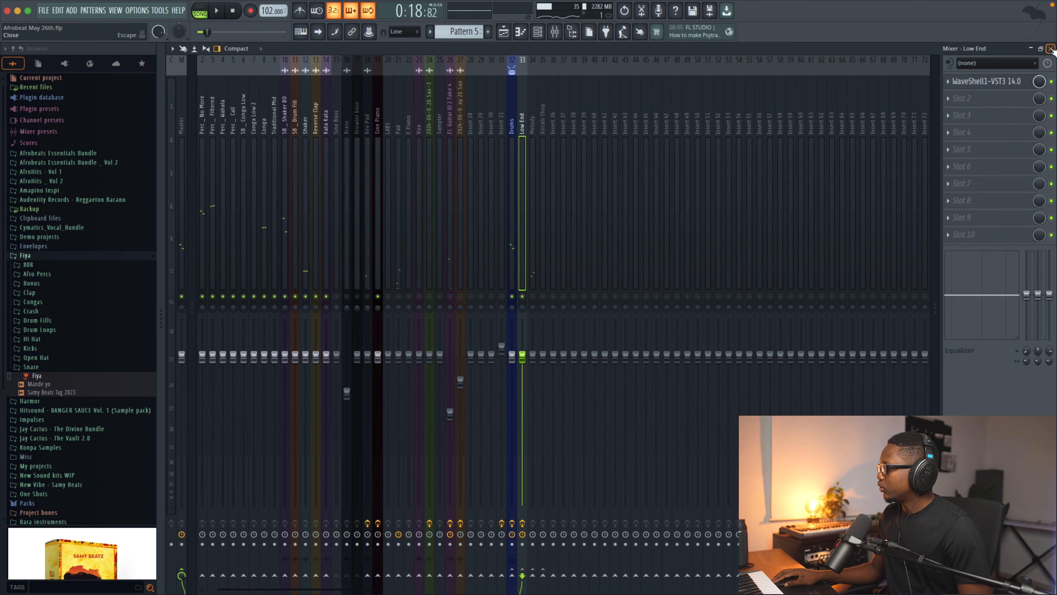
- Play the arrangement in the playlist from bar 13 and from bar 17, restart it at bar 13, and return to the mixer
left_click(1052, 48)
left_click(407, 72)
key("space")
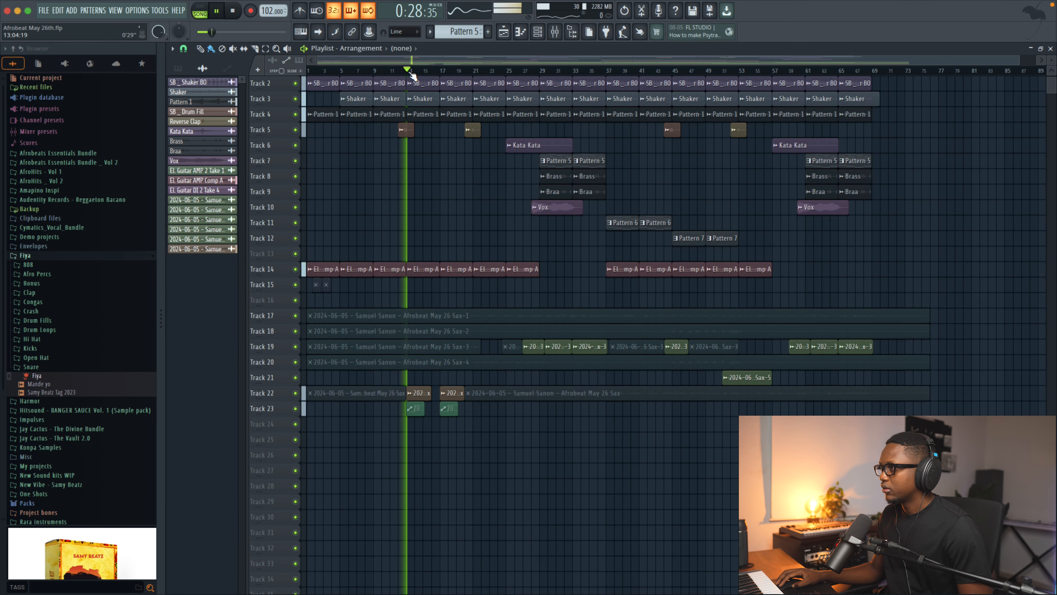
left_click(439, 71)
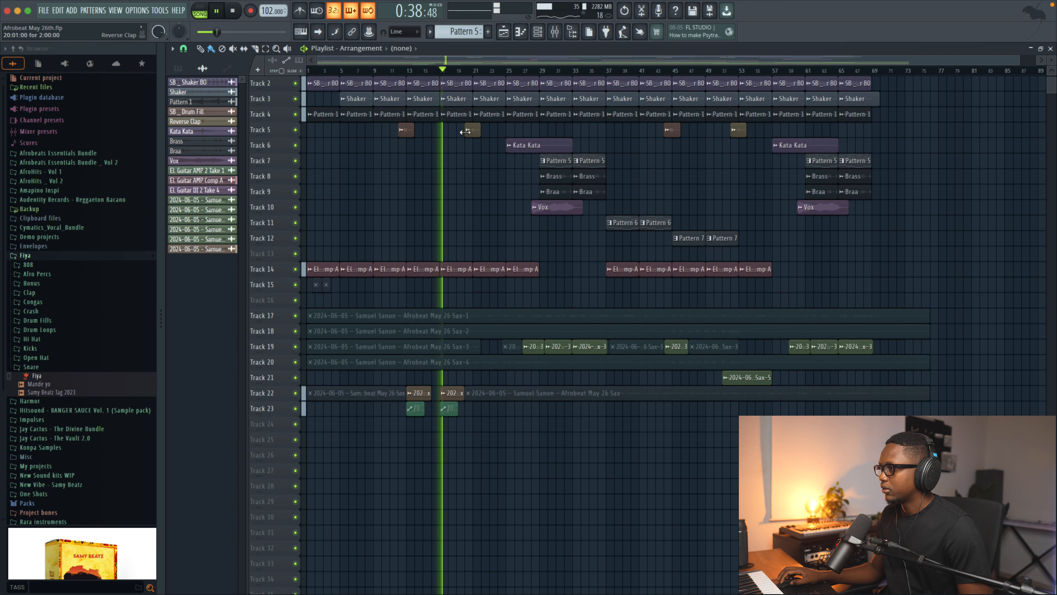
scroll(485, 76, "up", 1)
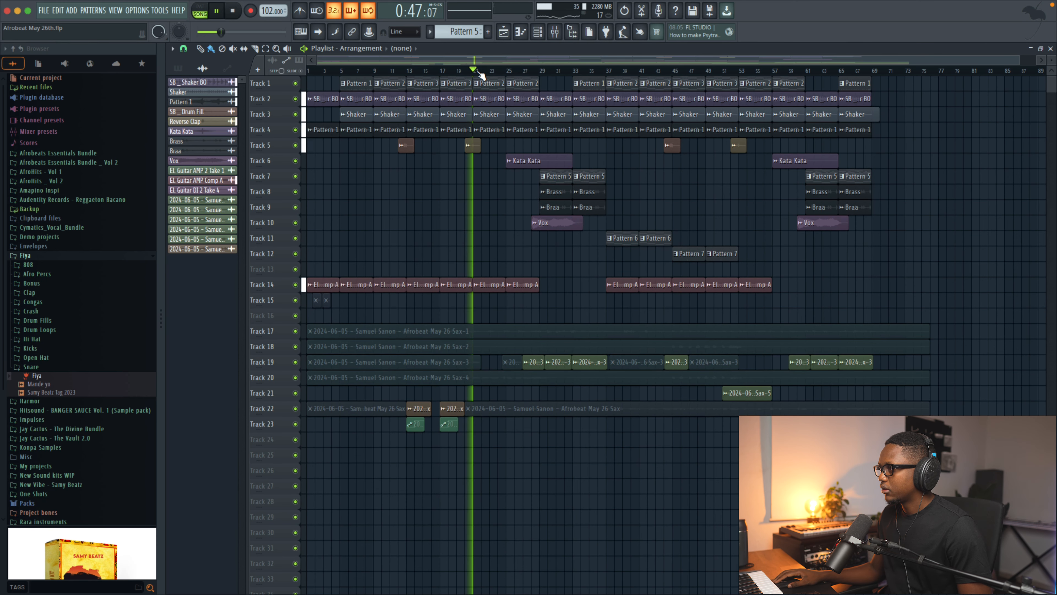
key("space")
key("space")
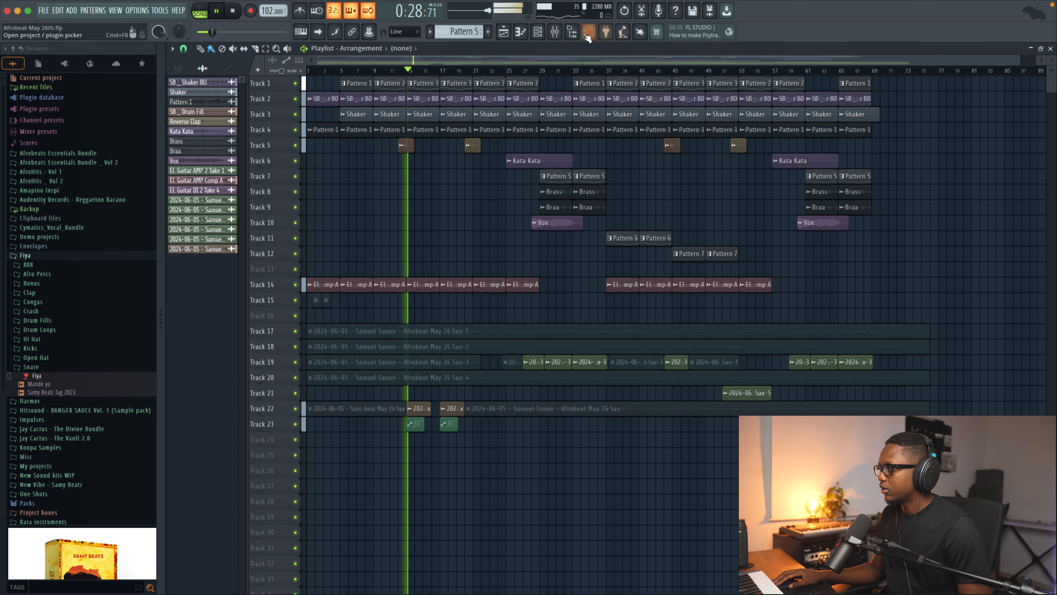
left_click(555, 32)
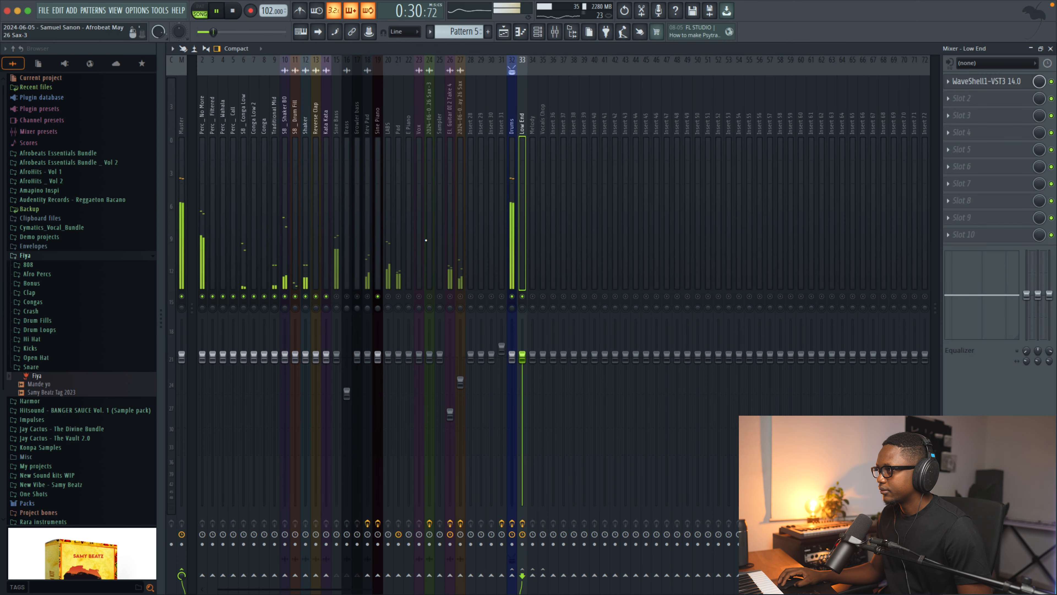
- Unmute the LABS, Growler Bass, Brass and Sine Bass channels during playback
left_click(389, 296)
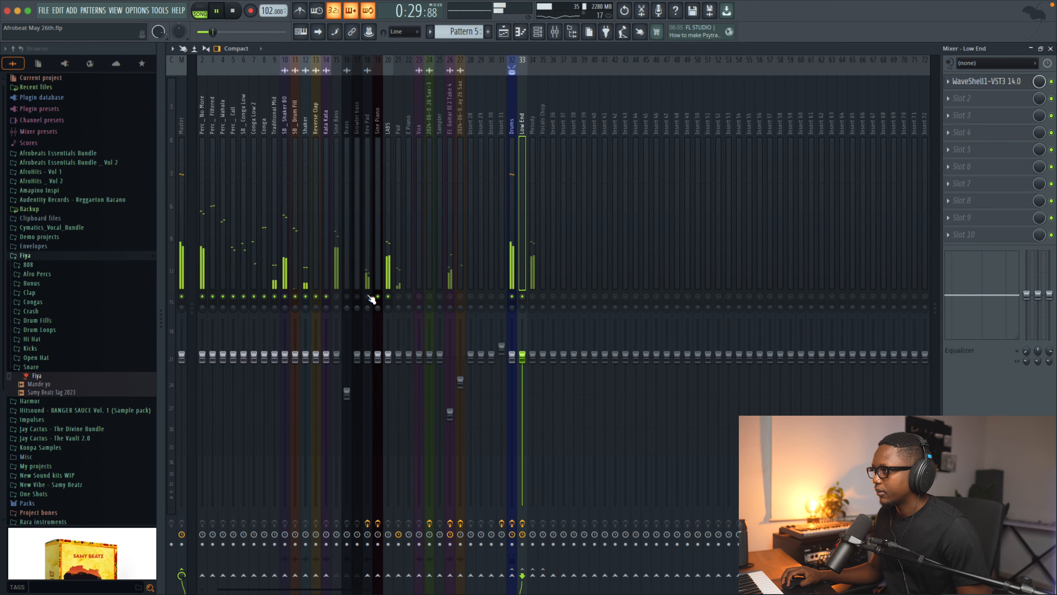
left_click(357, 296)
left_click(347, 295)
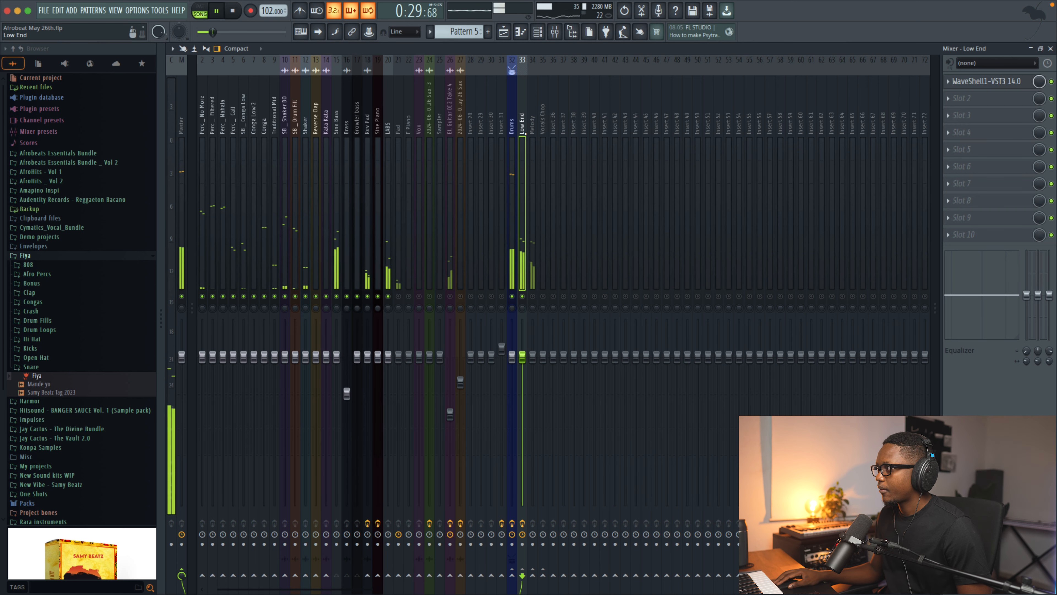
- Set the drive of the Low End bus's NLS Buss to 5.2 and close its editor
left_click(993, 84)
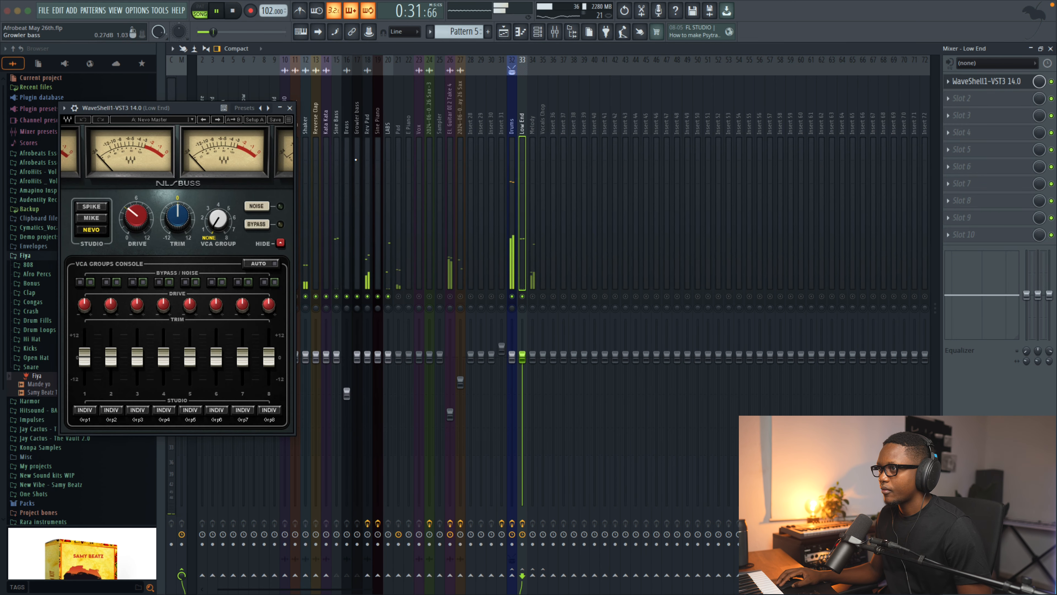
left_click_drag(148, 218, 148, 212)
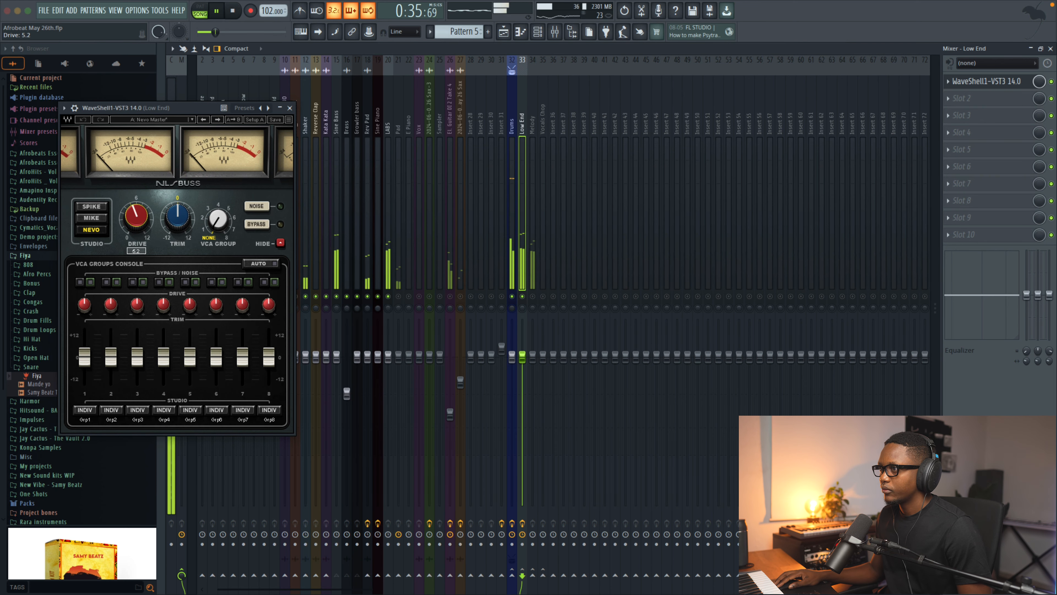
left_click(289, 107)
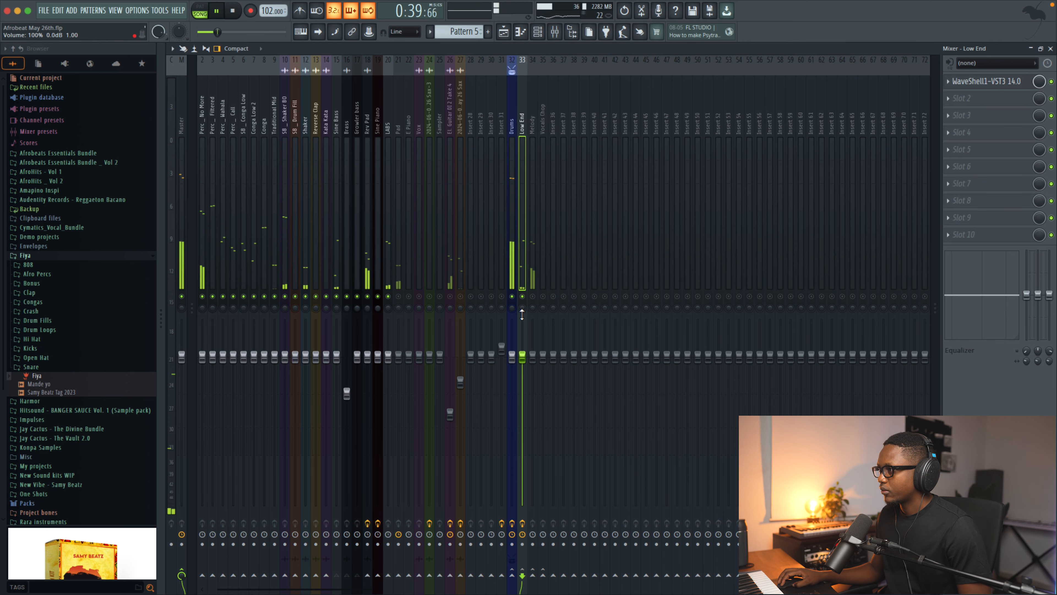
- Replay the section from bar 13 to check the Low End bus against the drums
key("space")
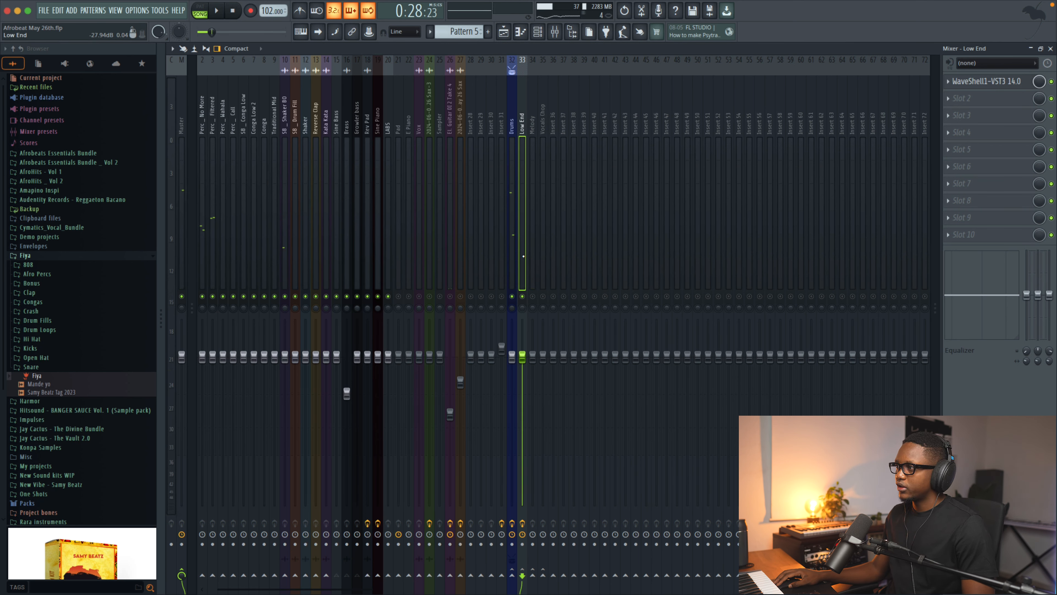
key("space")
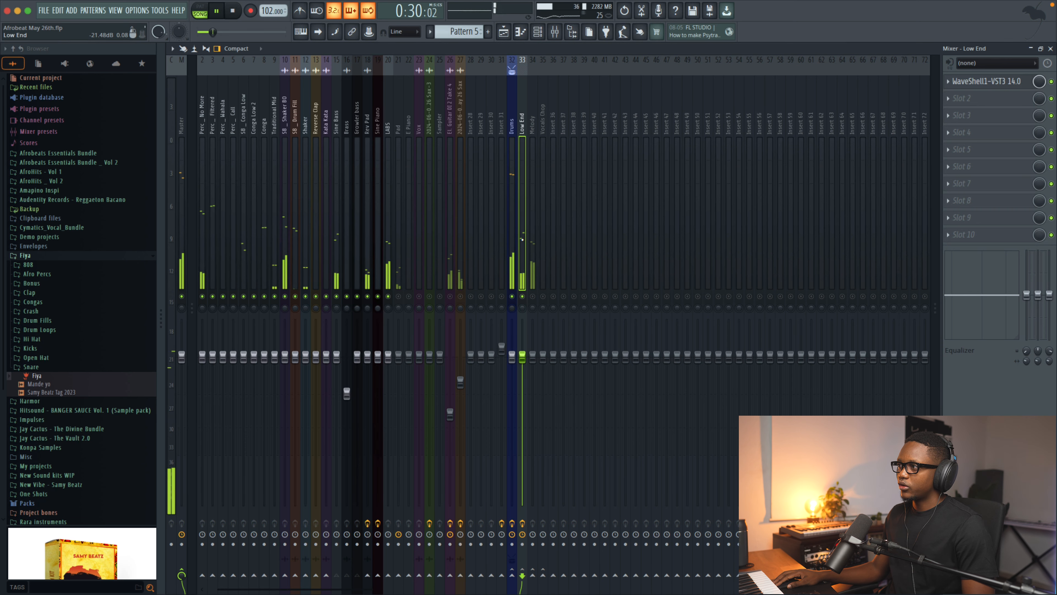
key("space")
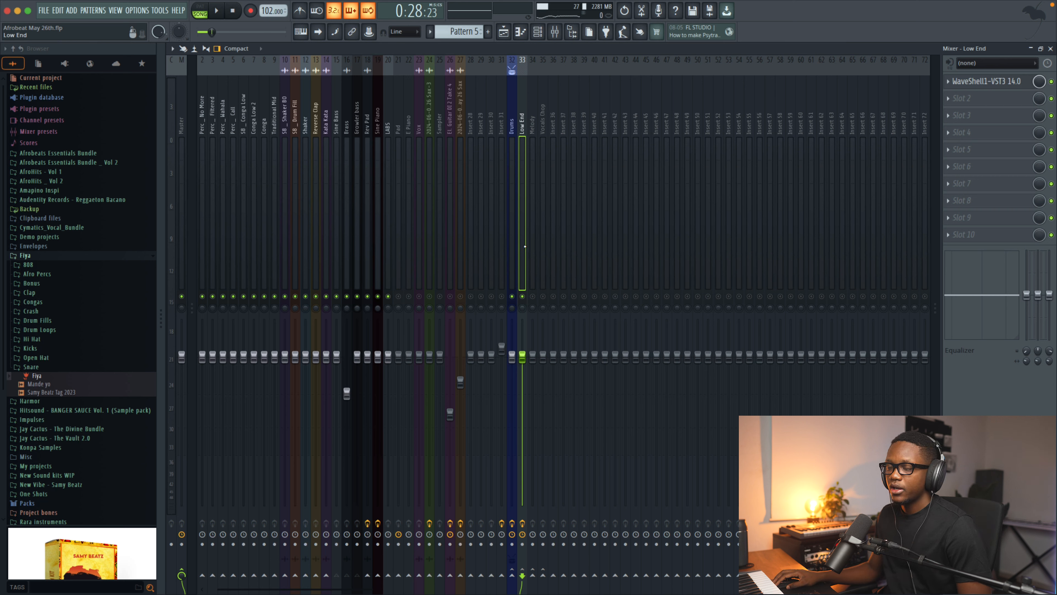
key("space")
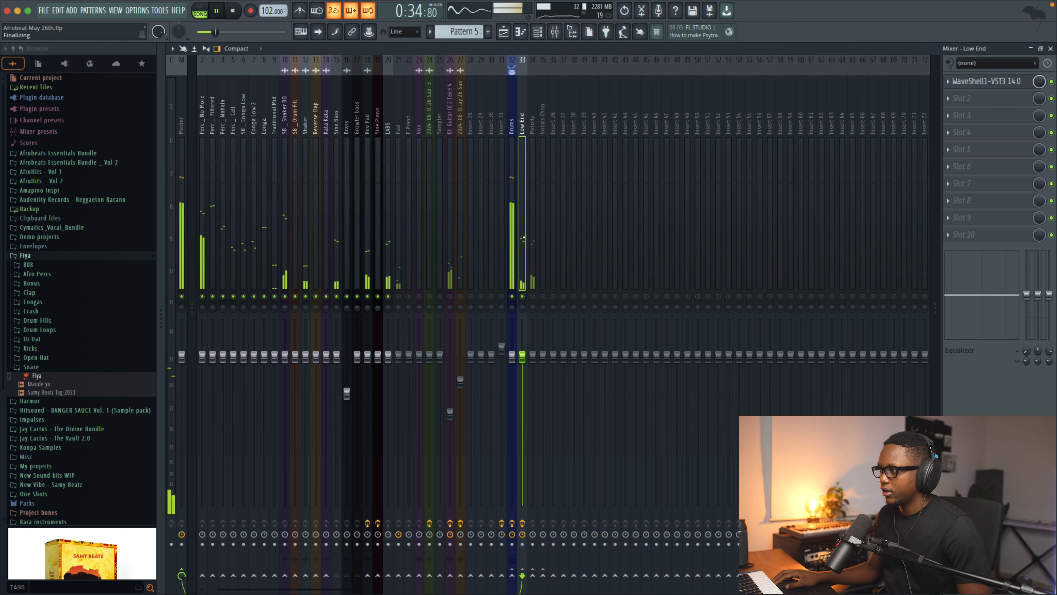
key("space")
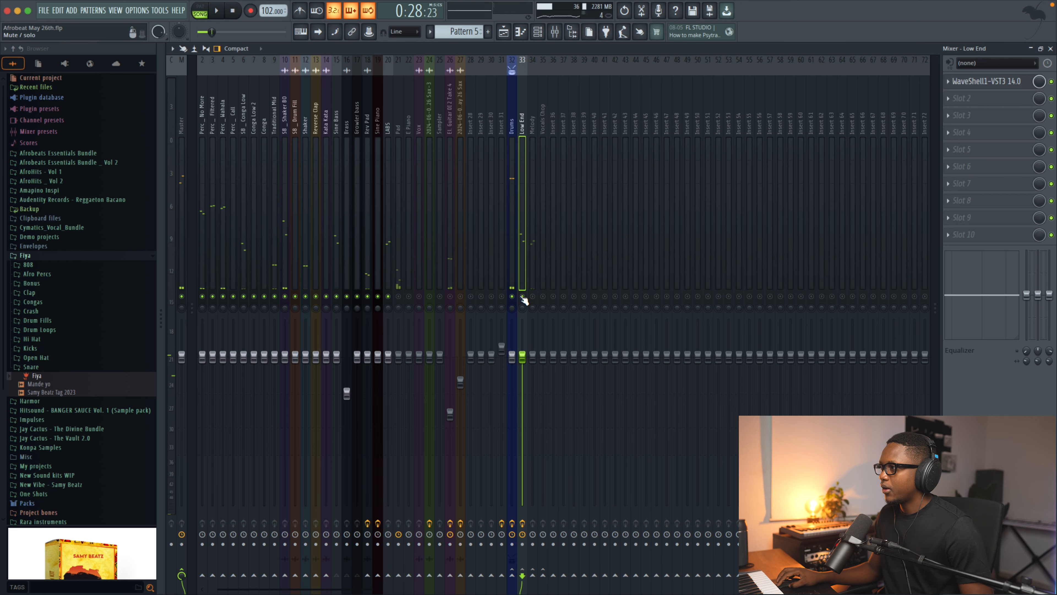
- Unsolo the Low End bus and copy its NLS Buss plugin with the same settings to the Melody bus during playback
right_click(523, 297)
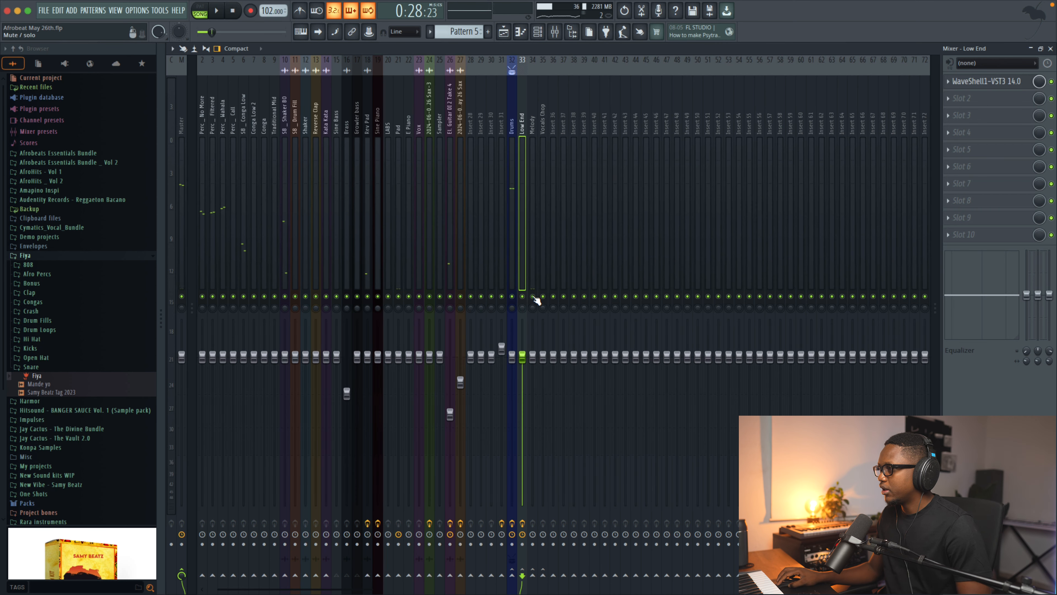
key("space")
left_click(533, 265)
left_click(522, 208)
left_click(947, 82)
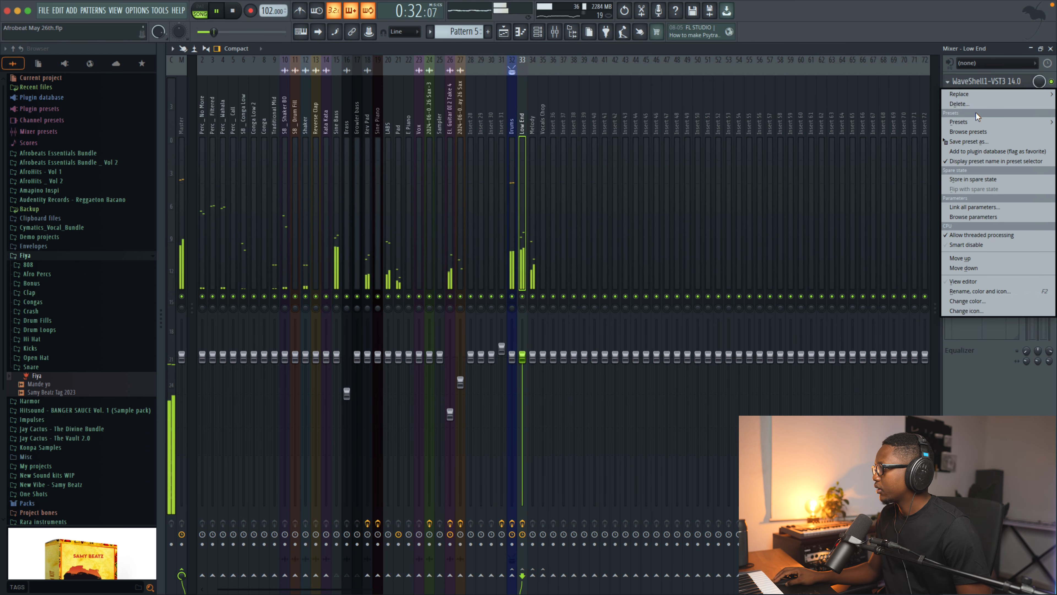
left_click_drag(953, 142, 533, 121)
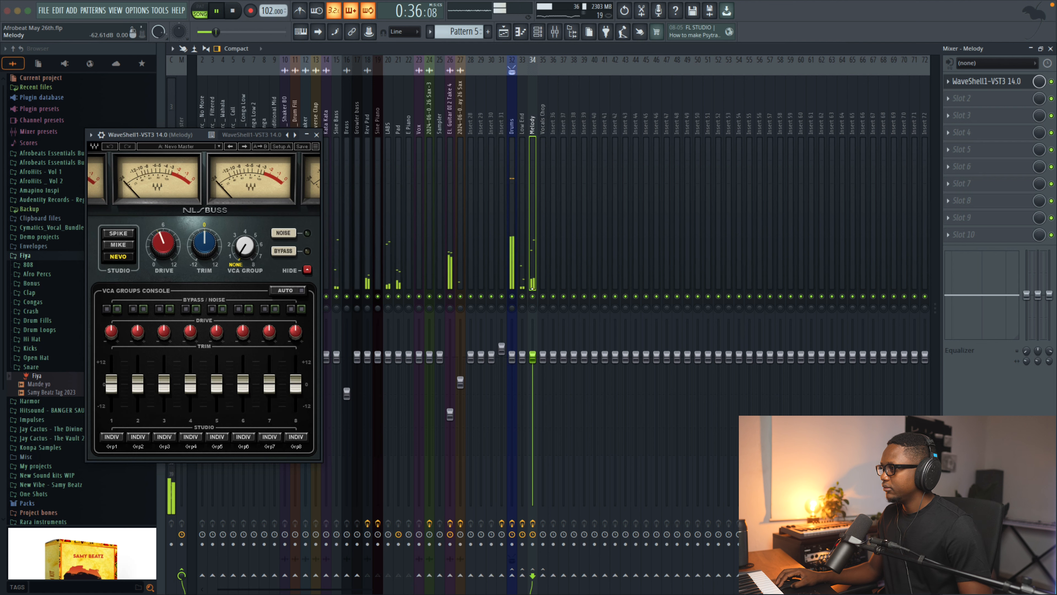
- Solo the Melody bus to hear it with NLS Buss, close the plugin editor, unsolo the bus, and resume playback
right_click(533, 297)
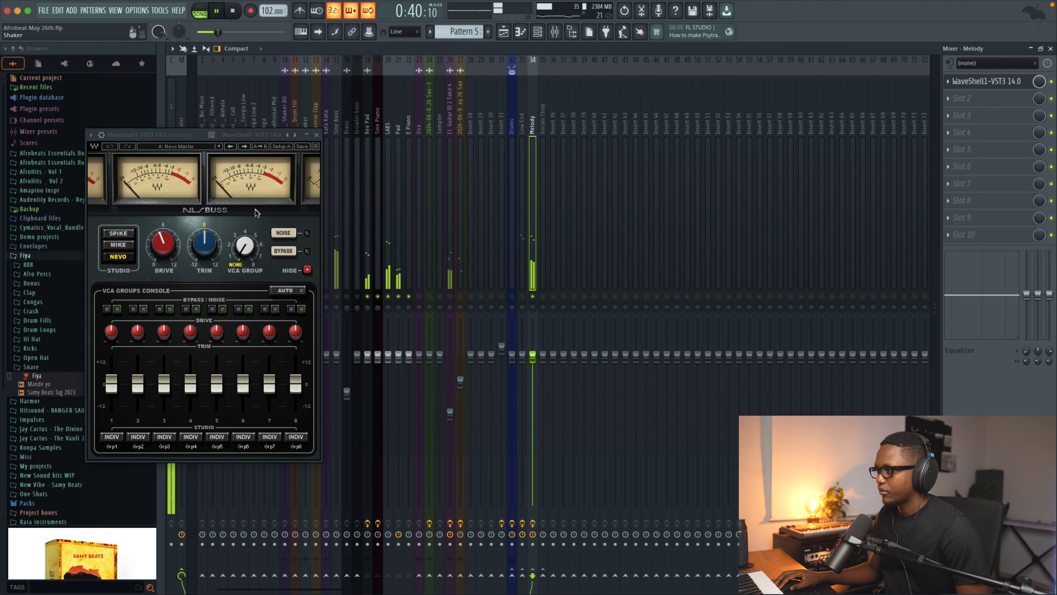
left_click(317, 134)
key("space")
right_click(533, 296)
key("space")
- Select the LABS channel, solo it and restart playback to hear it alone
left_click(377, 124)
left_click(387, 125)
key("space")
right_click(389, 296)
key("space")
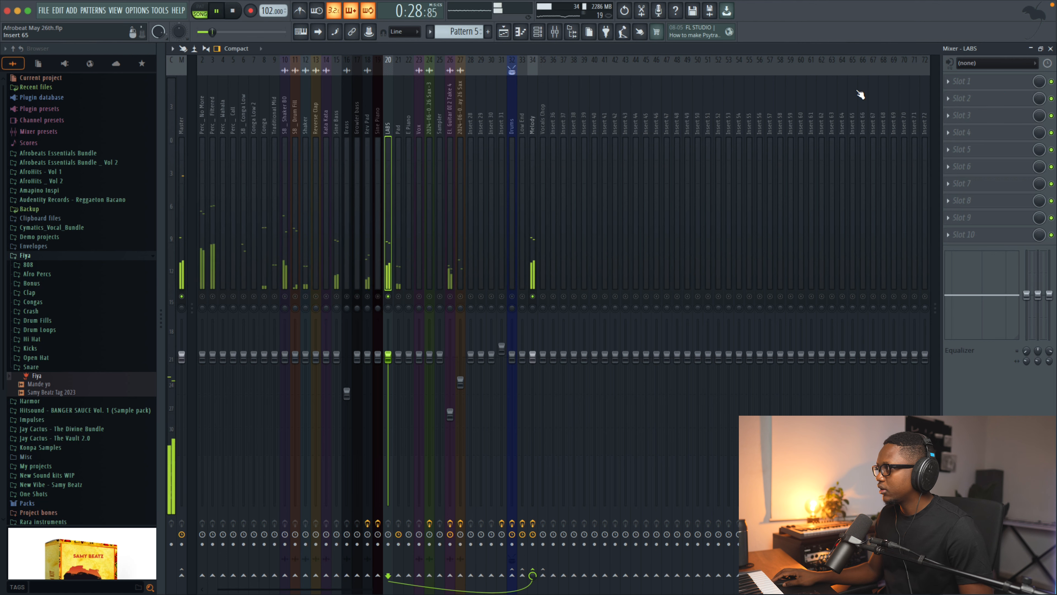
- Load Fruity Parametric EQ 2 into slot 1 of the LABS channel and stop playback
left_click(954, 83)
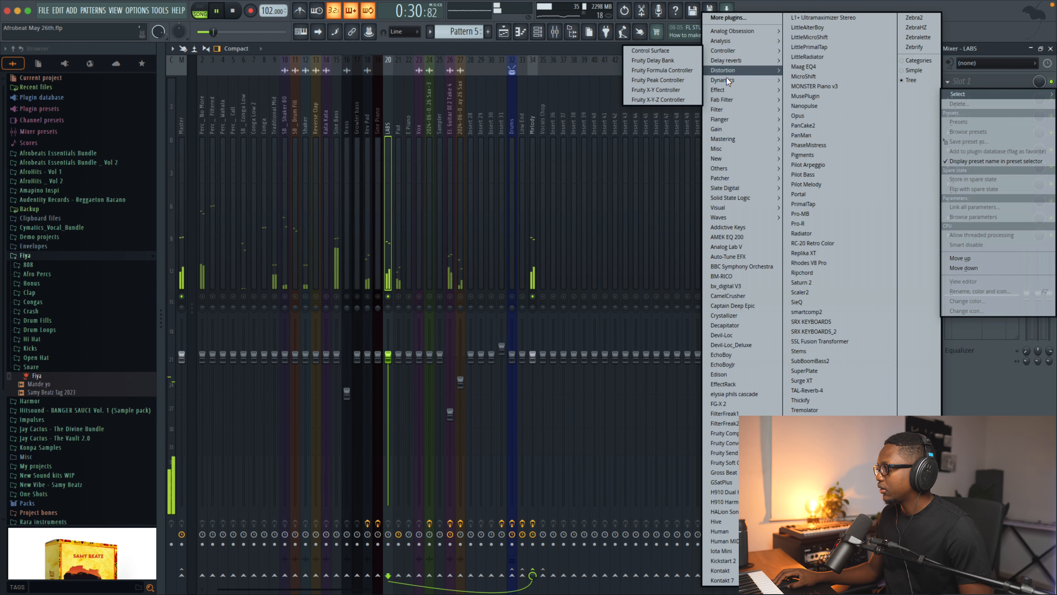
mouse_move(729, 110)
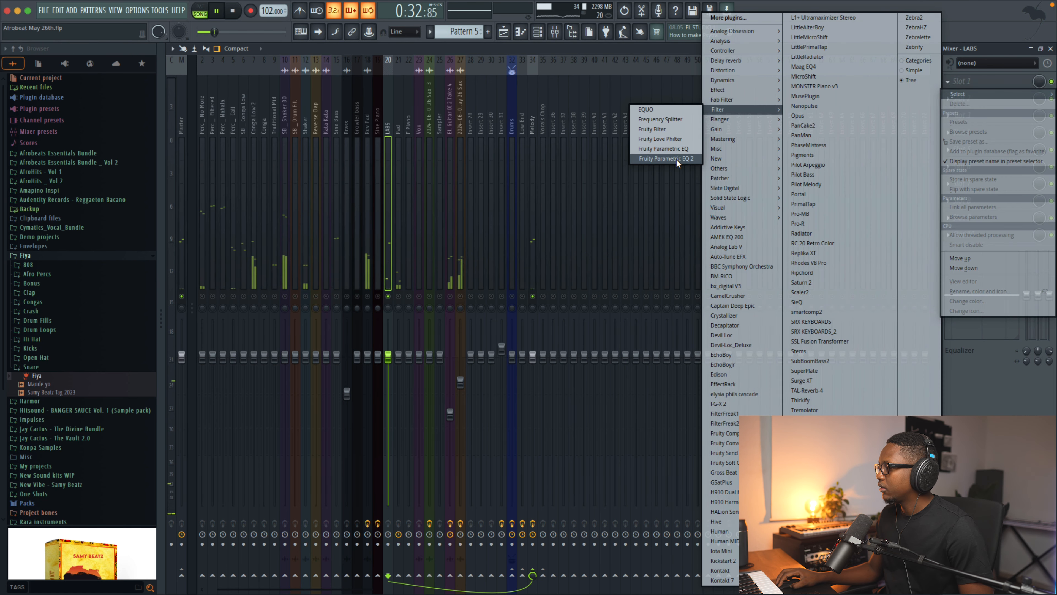
left_click(676, 137)
key("space")
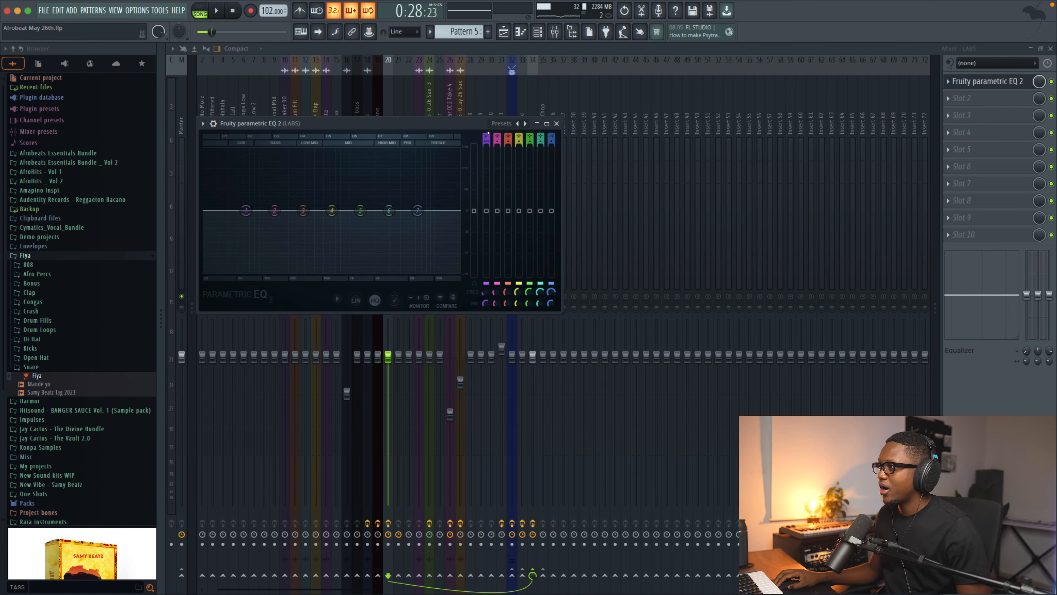
- Set band 1 of the LABS EQ to High pass, raise its cutoff to just past band 2 during playback, and close the editor
scroll(486, 137, "down", 2)
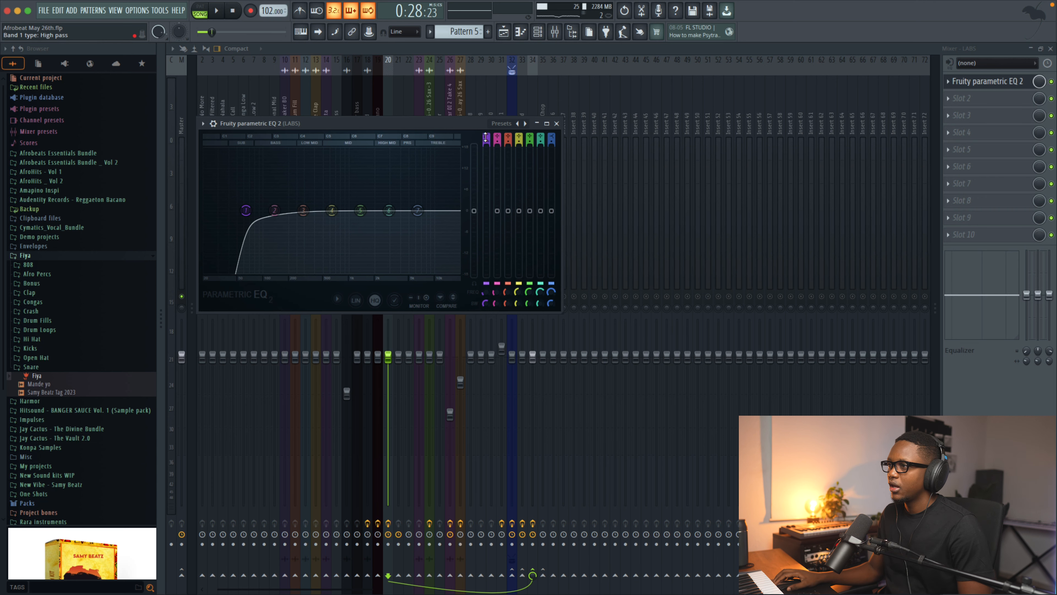
key("space")
left_click_drag(250, 210, 271, 211)
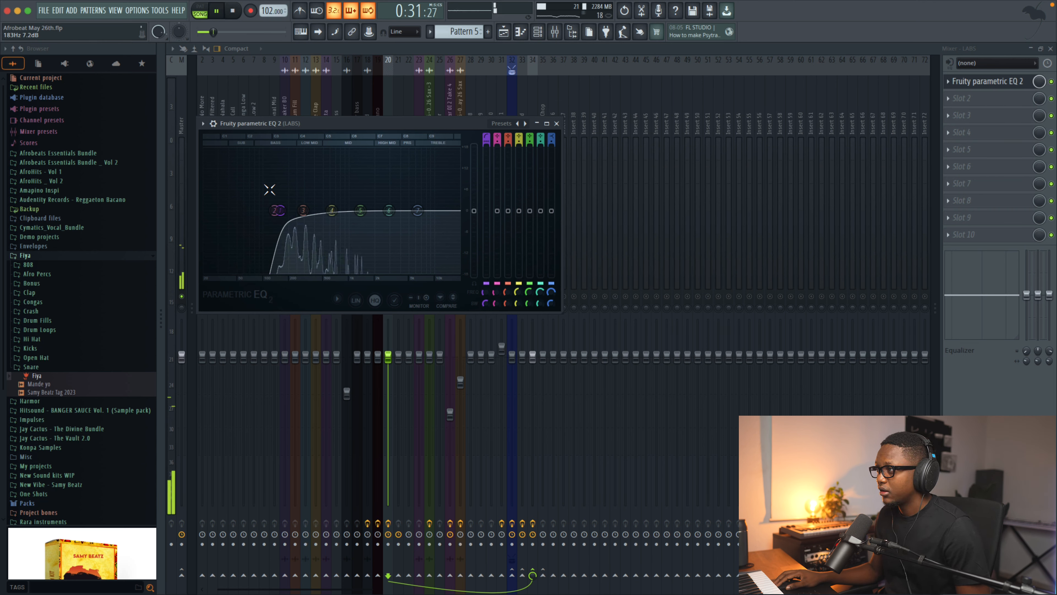
left_click(556, 124)
key("space")
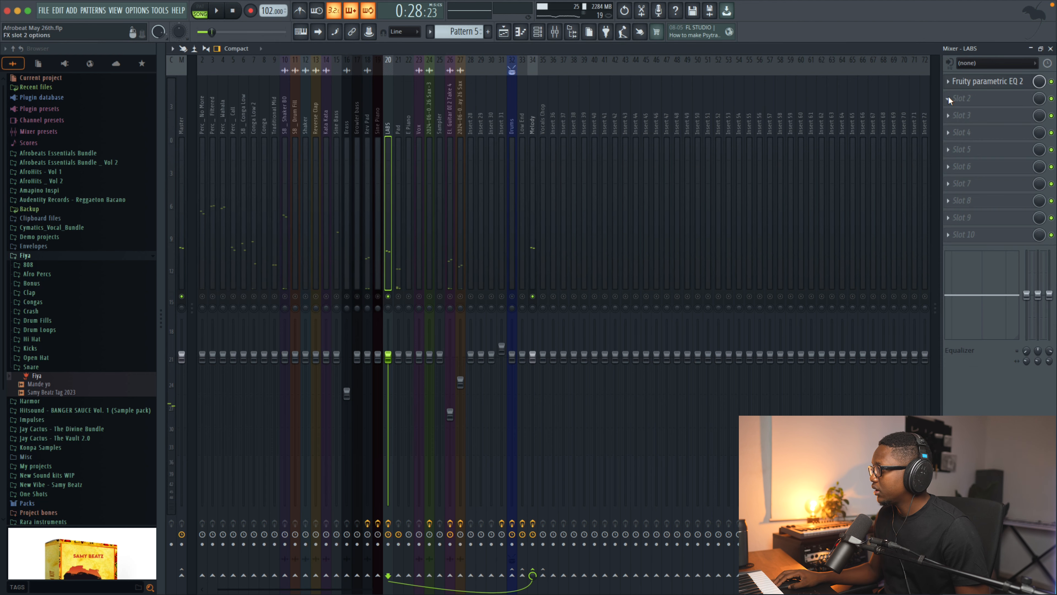
- Load Fruity Reeverb 2 into slot 2 of LABS, lower its wet level slightly during playback, and close the editor
left_click(950, 101)
mouse_move(741, 60)
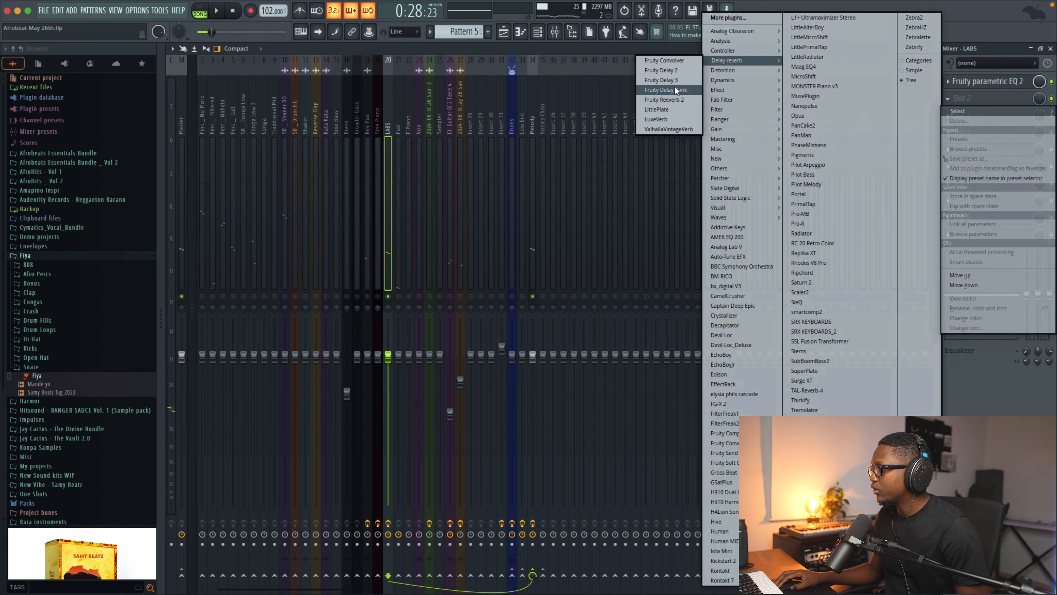
left_click(668, 100)
key("space")
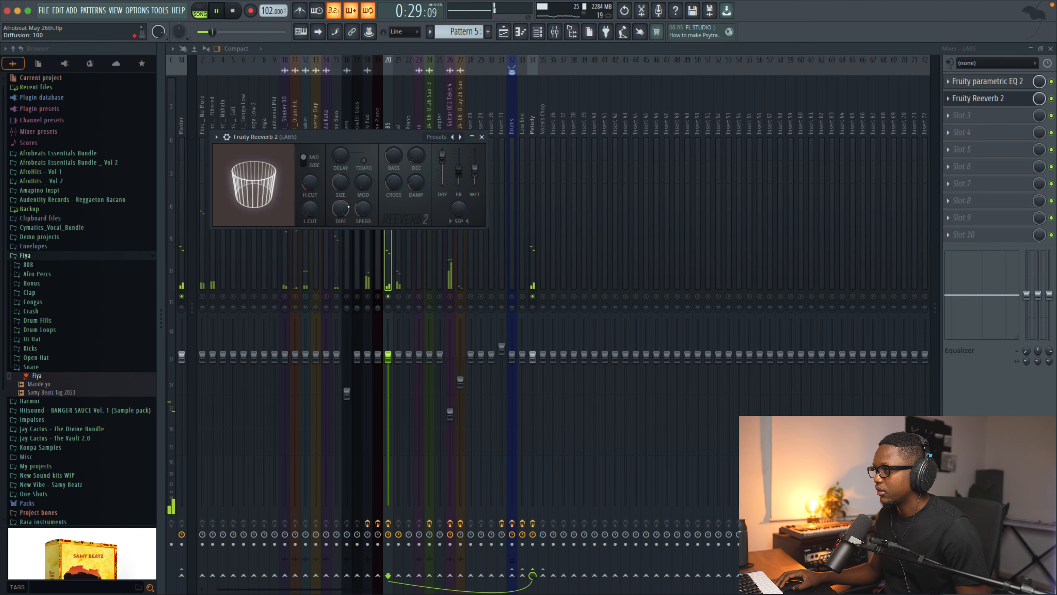
left_click_drag(474, 170, 474, 173)
left_click(481, 136)
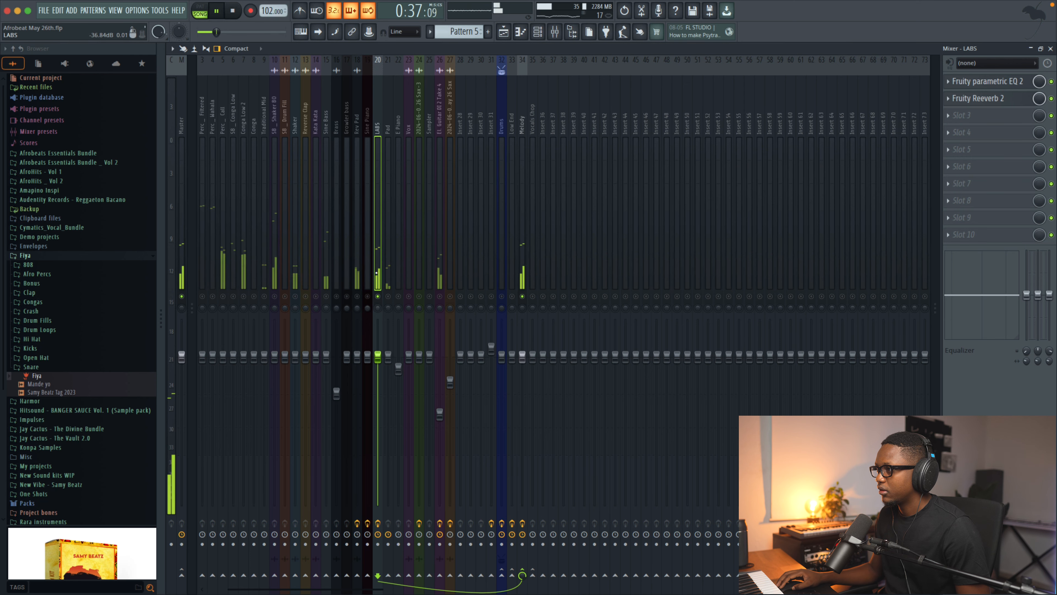
- Try Fruity Stereo Shaper in slot 3 of LABS, audition it and close its editor
key("space")
left_click(961, 115)
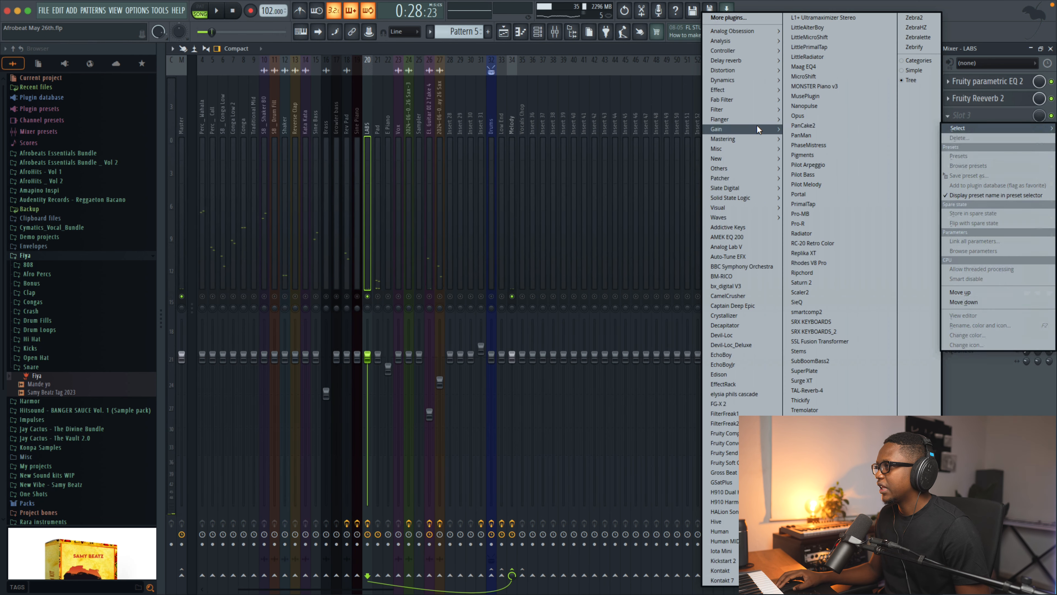
mouse_move(760, 109)
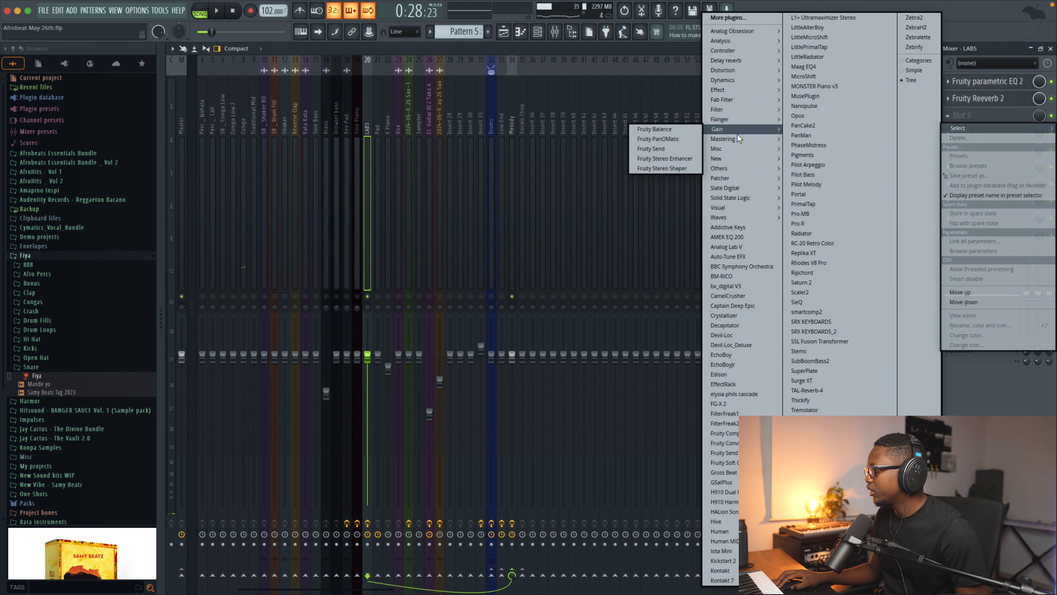
mouse_move(735, 136)
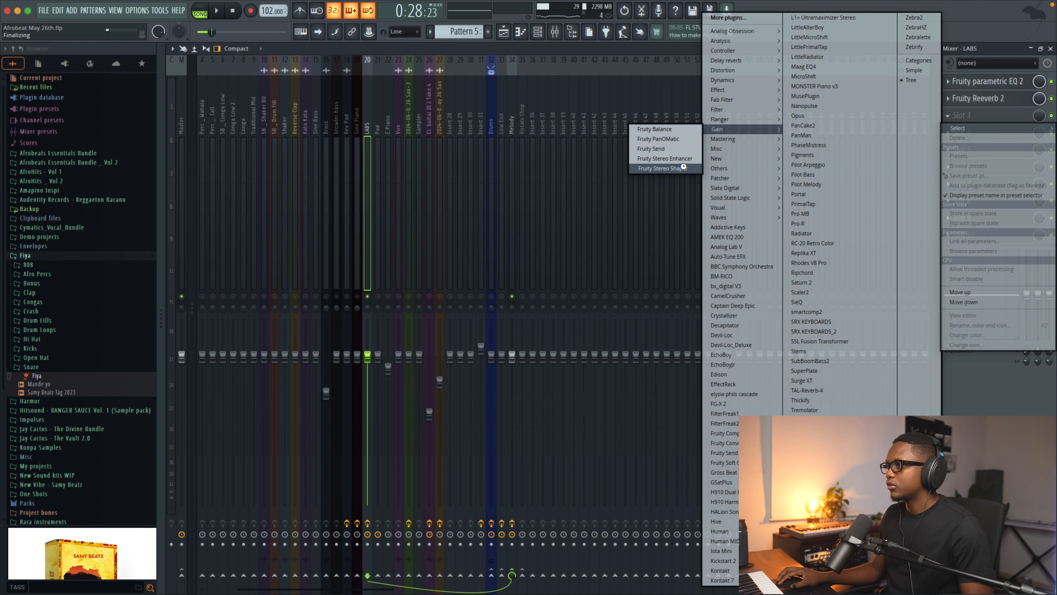
left_click(683, 167)
key("space")
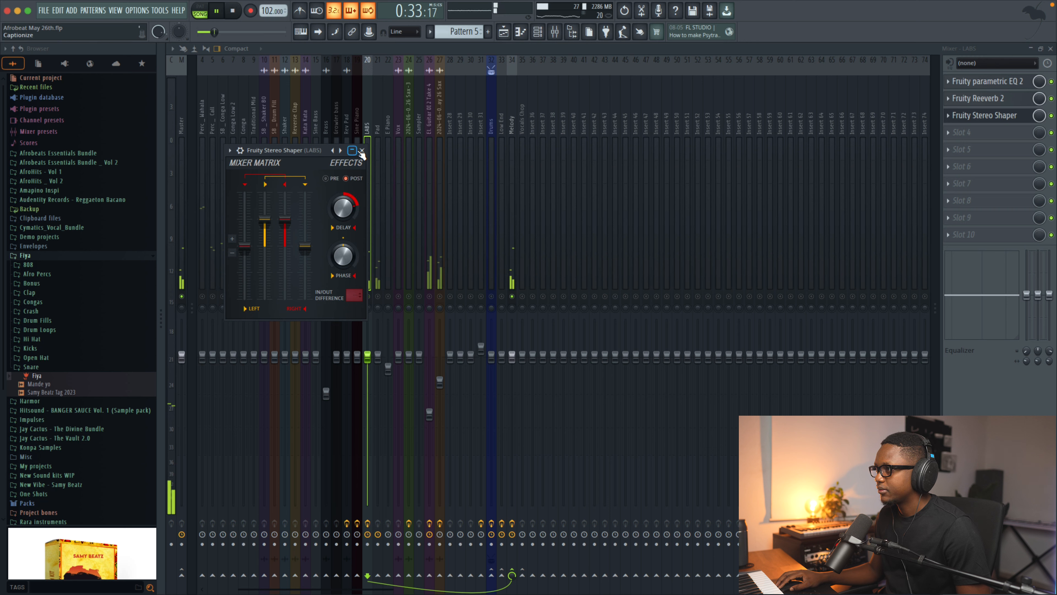
left_click(354, 151)
key("space")
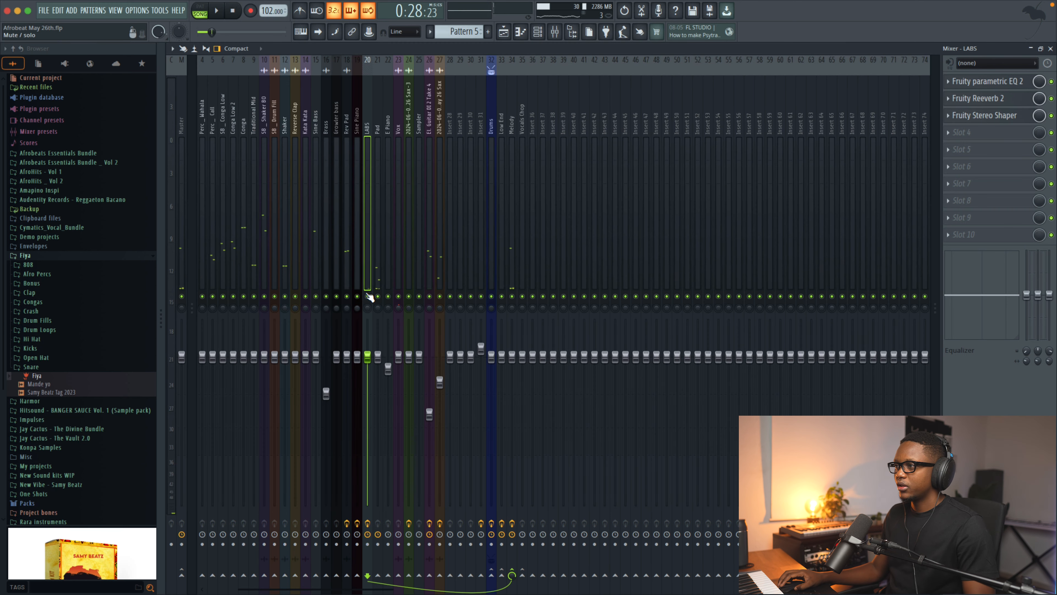
- Play the full mix and lower the LABS fader slightly to blend it in
key("space")
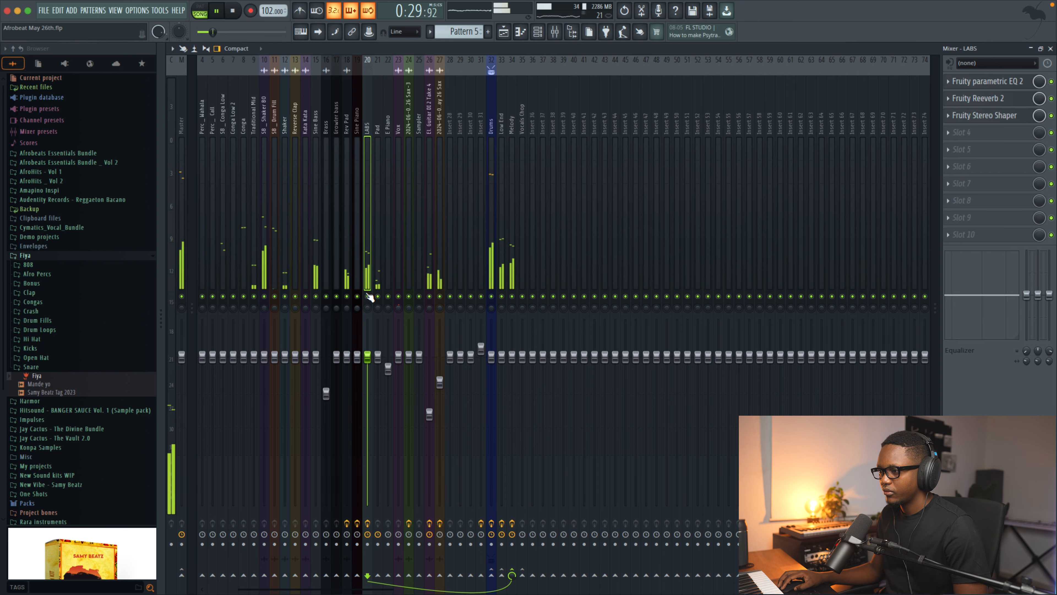
left_click_drag(366, 356, 367, 368)
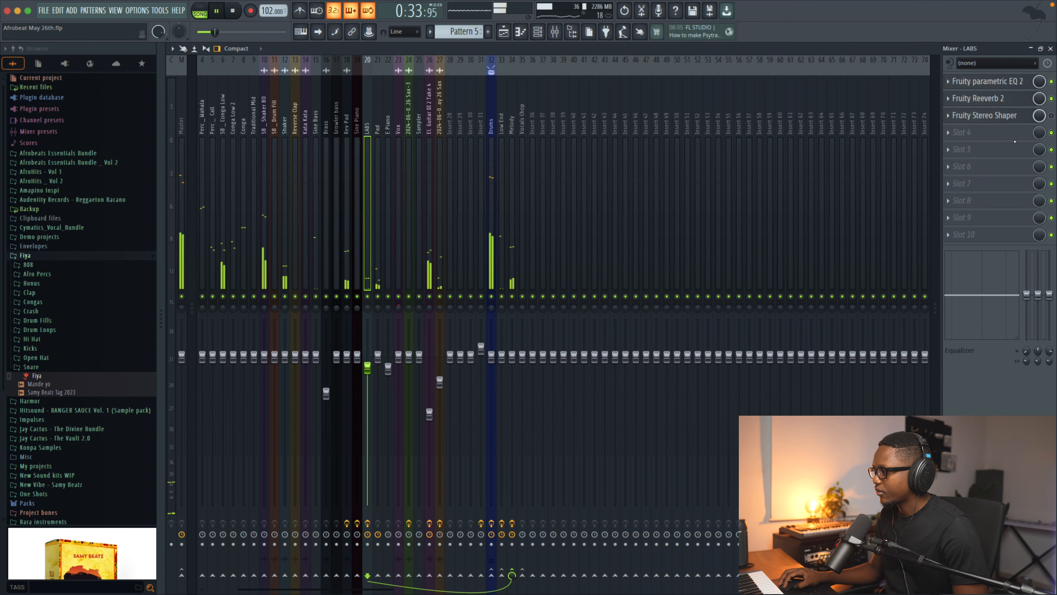
left_click_drag(367, 367, 367, 359)
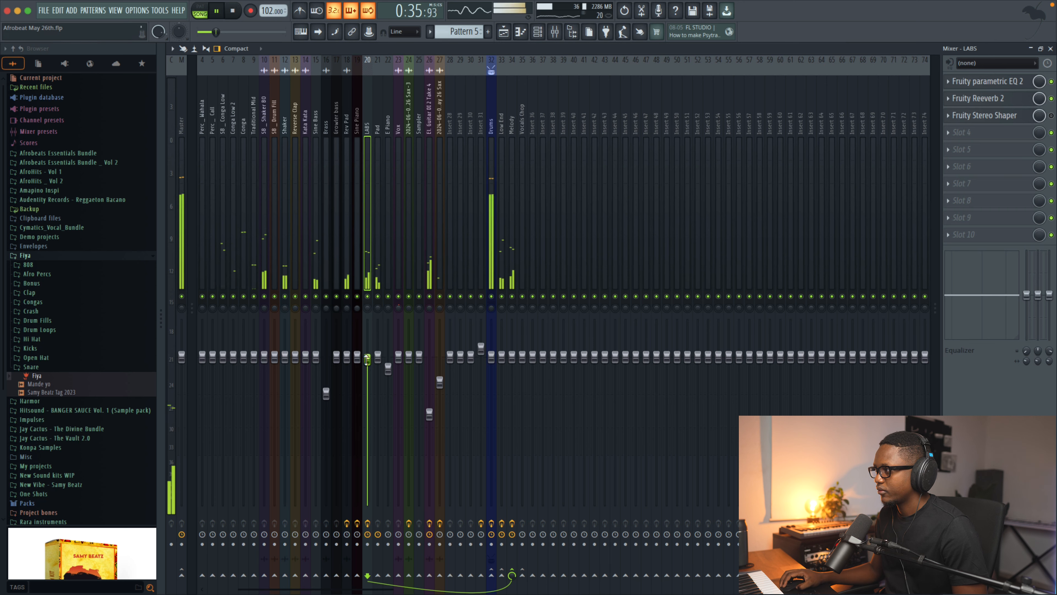
key("space")
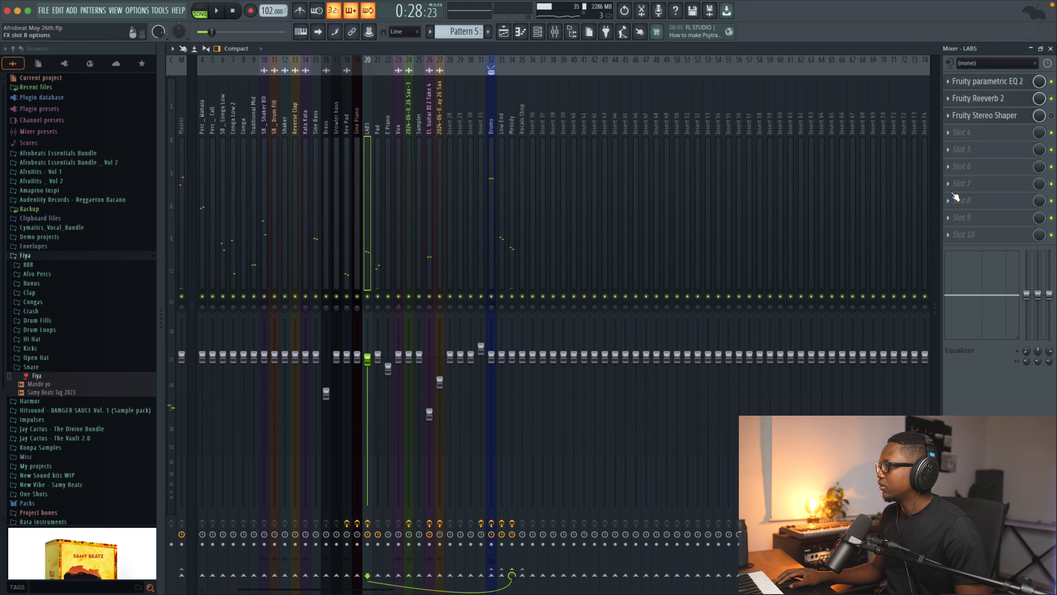
- Delete Fruity Stereo Shaper from slot 3 of the LABS channel
left_click(953, 120)
left_click(956, 138)
key("Return")
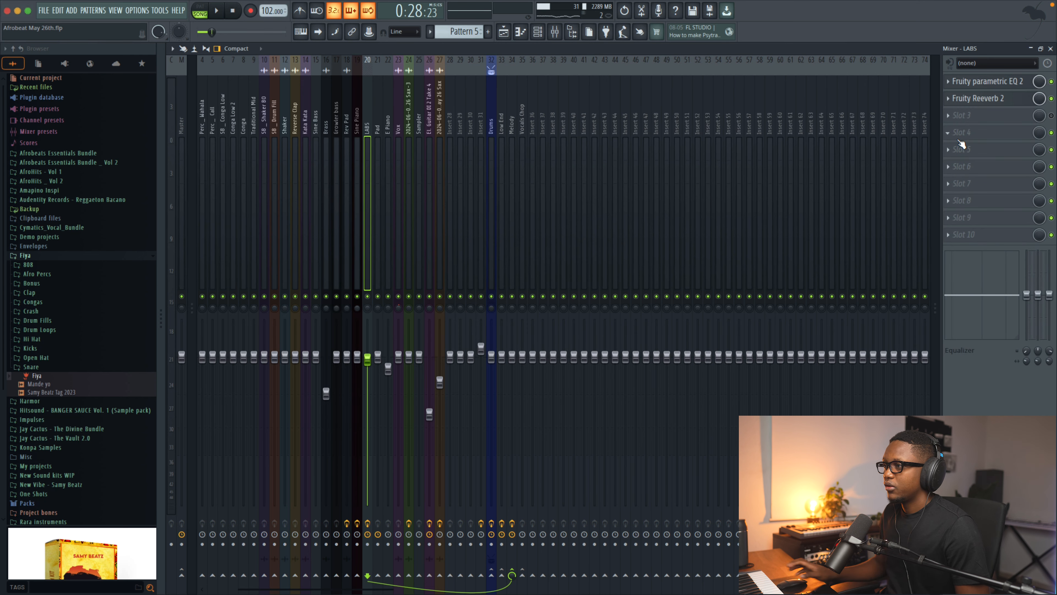
- Replay the mix, solo the Rev Pad channel and move its Fruity Reeverb 2 down to slot 4
key("space")
scroll(437, 161, "left", 1)
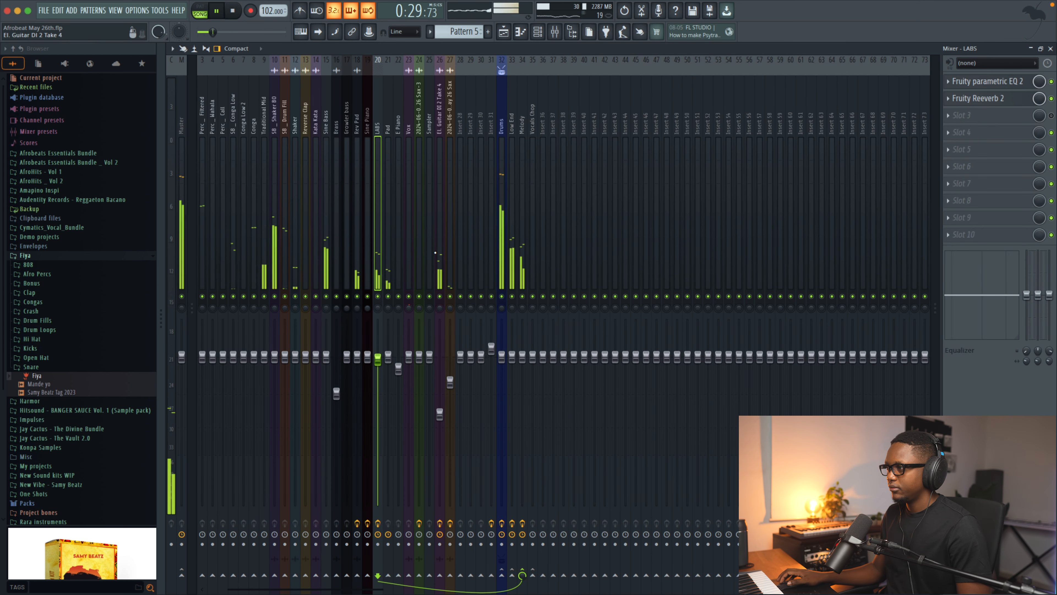
scroll(437, 252, "left", 2)
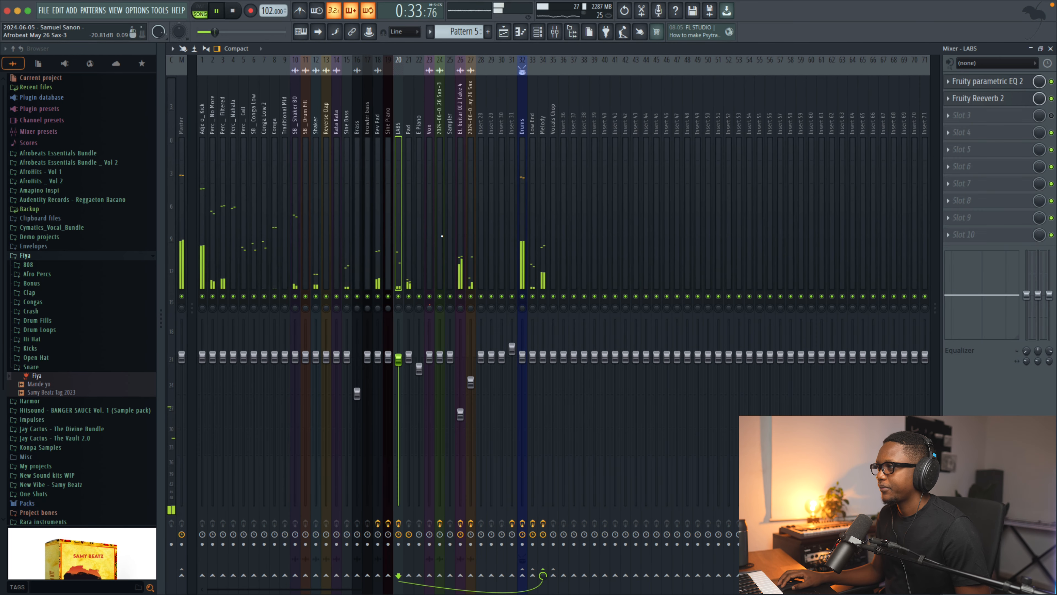
left_click(380, 181)
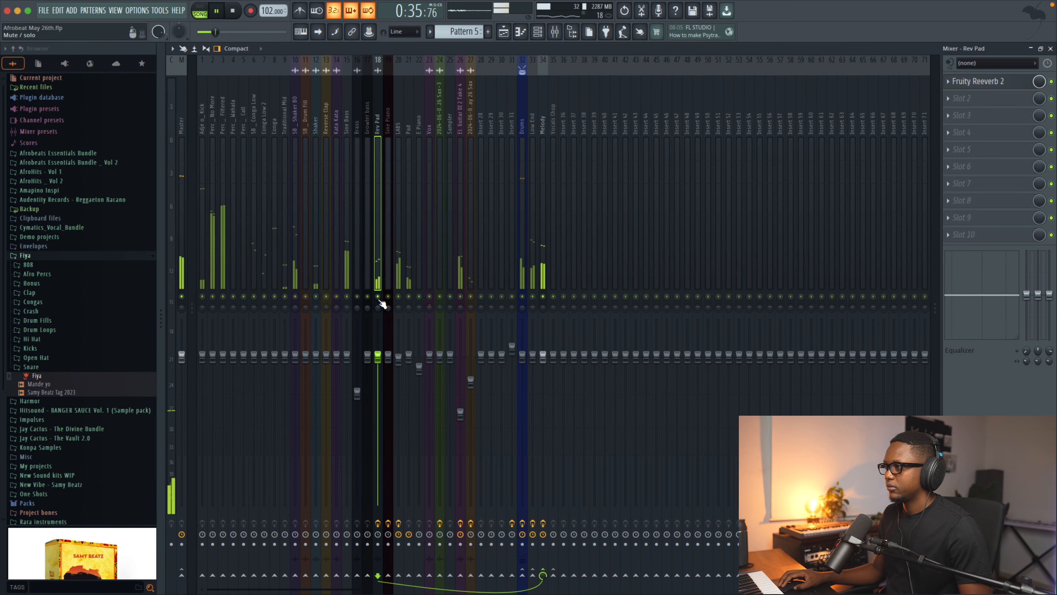
left_click_drag(961, 103, 956, 150)
- Cut Rev Pad's low frequencies by about 18.6 dB at 124 Hz with the channel's built-in equalizer and unsolo the channel
left_click(949, 84)
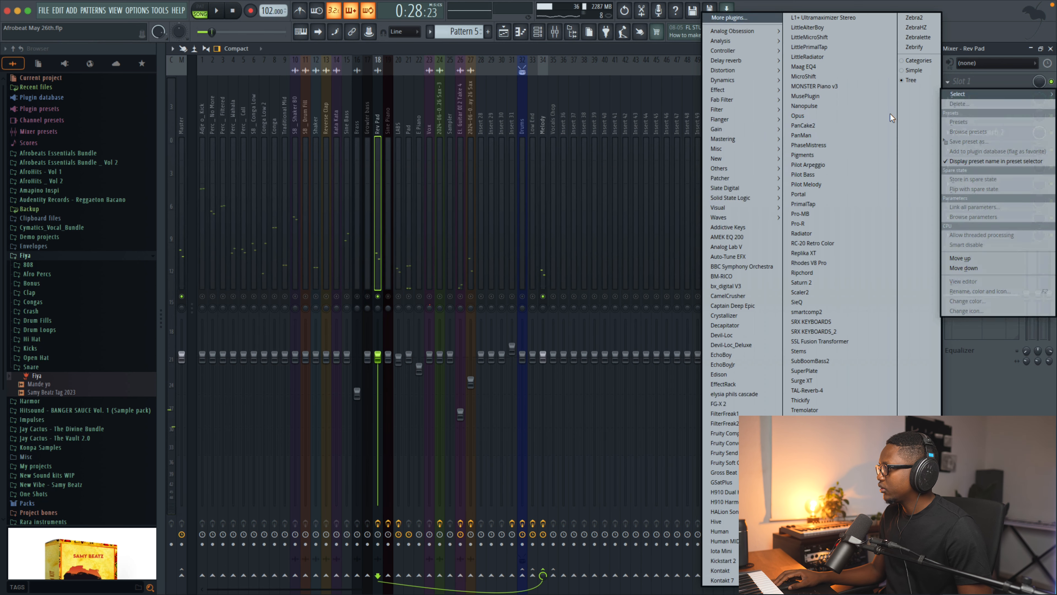
left_click(1028, 390)
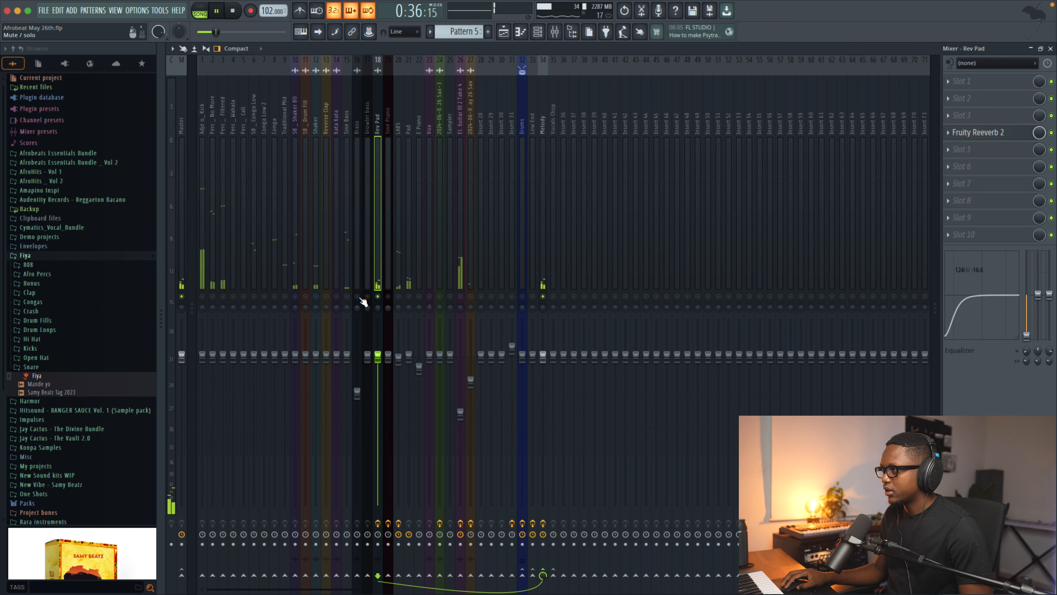
right_click(377, 296)
- Select the Pad channel, solo it to audition it alone, and unsolo it to hear it within the full mix
scroll(370, 290, "right", 1)
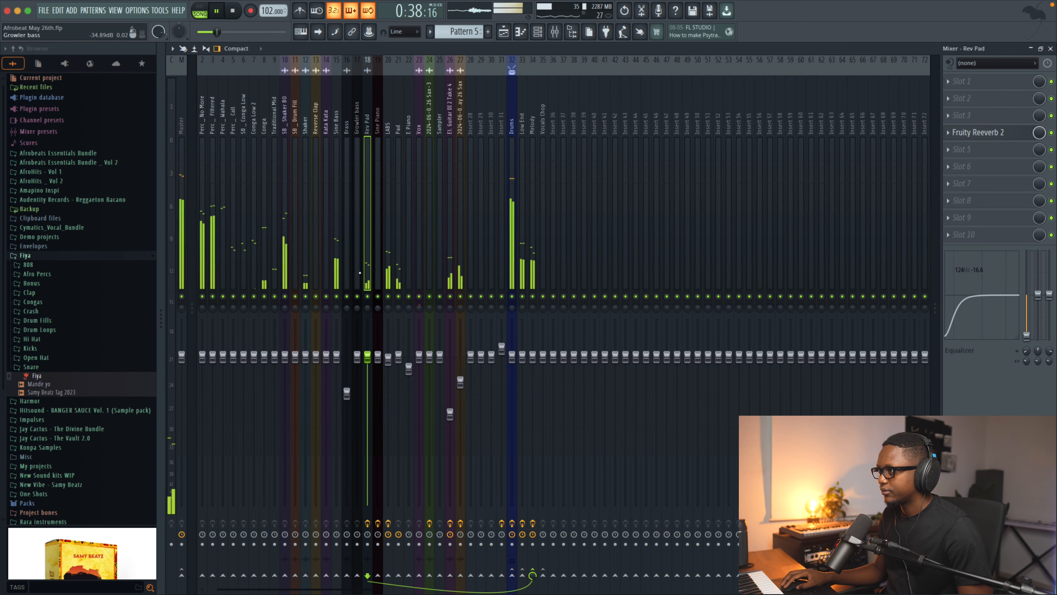
left_click(398, 270)
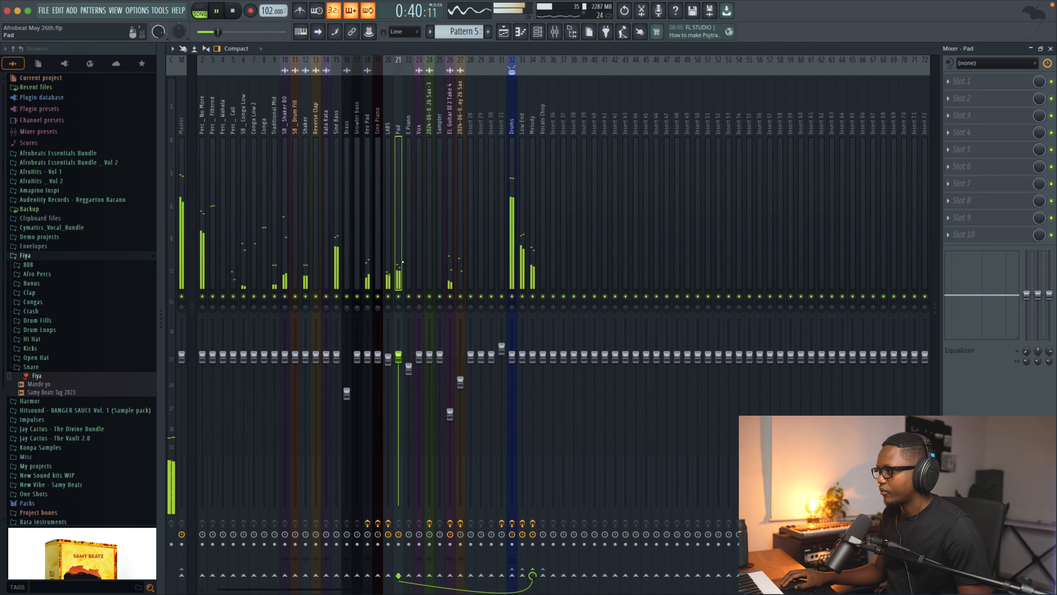
right_click(399, 296)
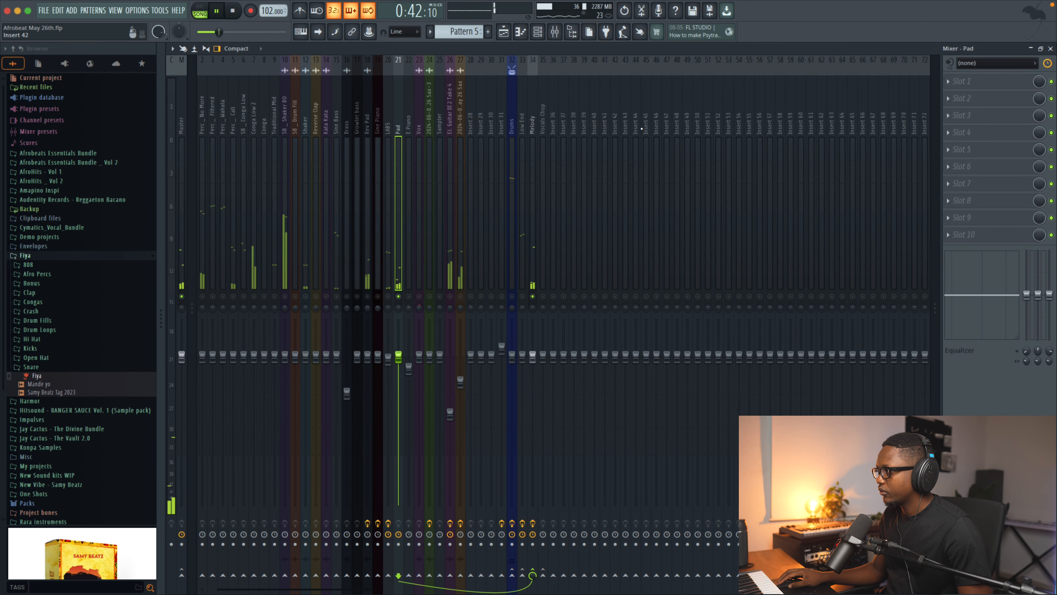
right_click(398, 296)
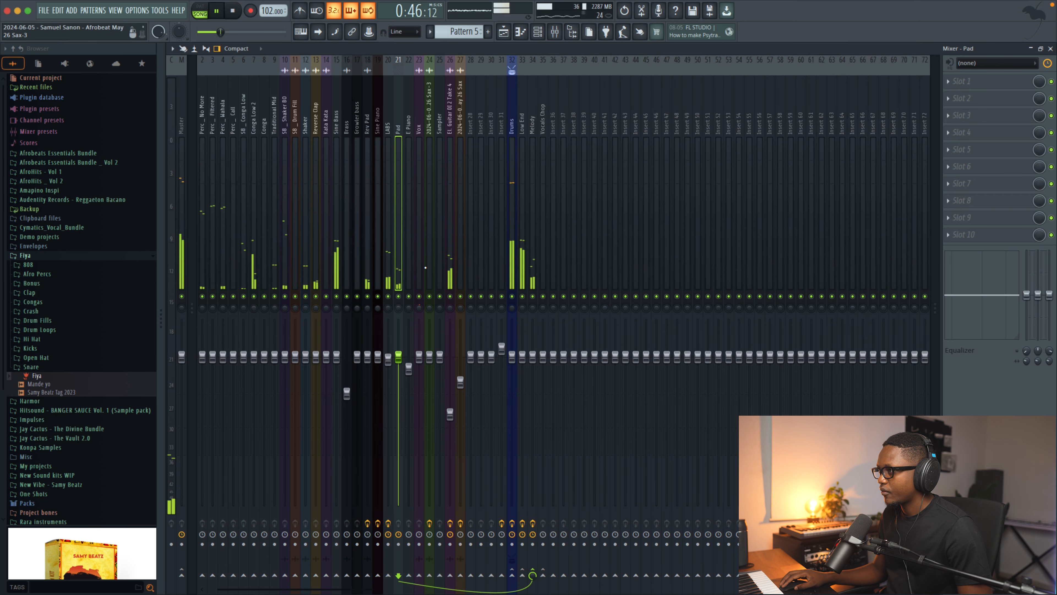
scroll(414, 246, "left", 1)
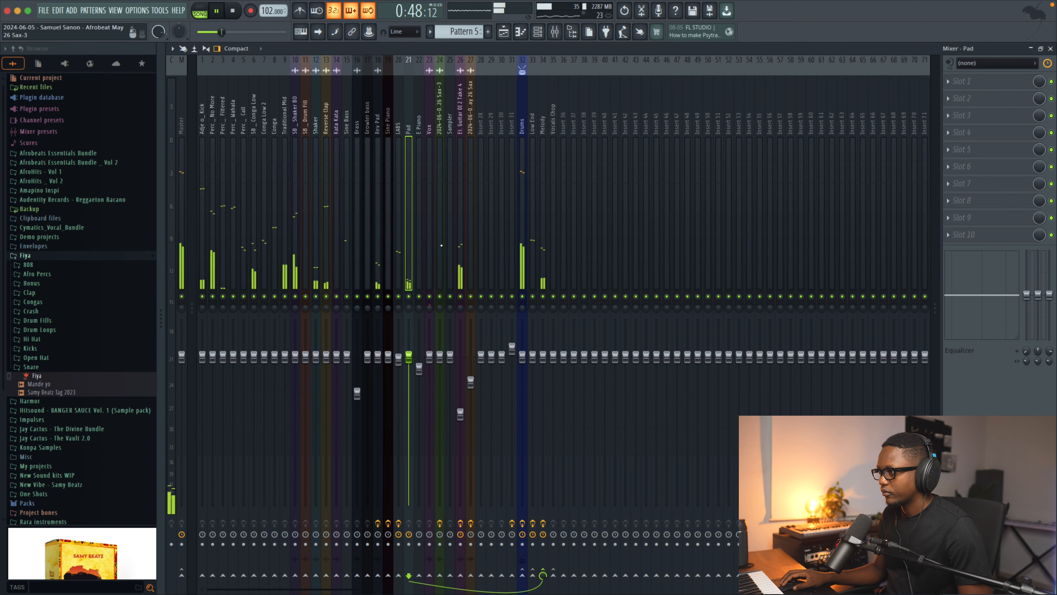
scroll(471, 245, "right", 2)
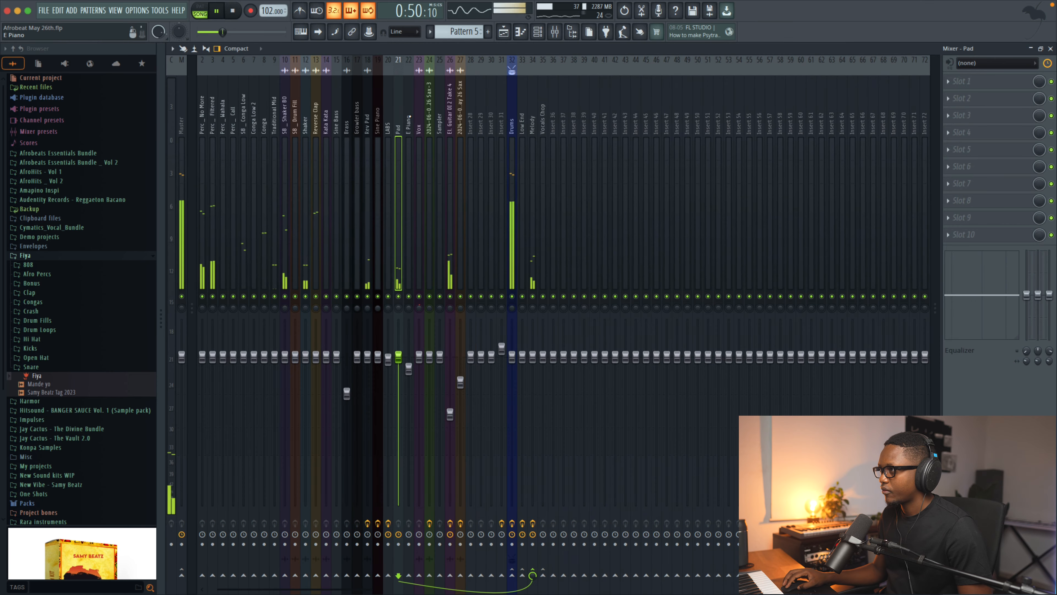
- Stop playback and open the El. Guitar AMP Comp A clip's settings from Track 14 of the playlist
left_click(503, 34)
key("space")
double_click(430, 277)
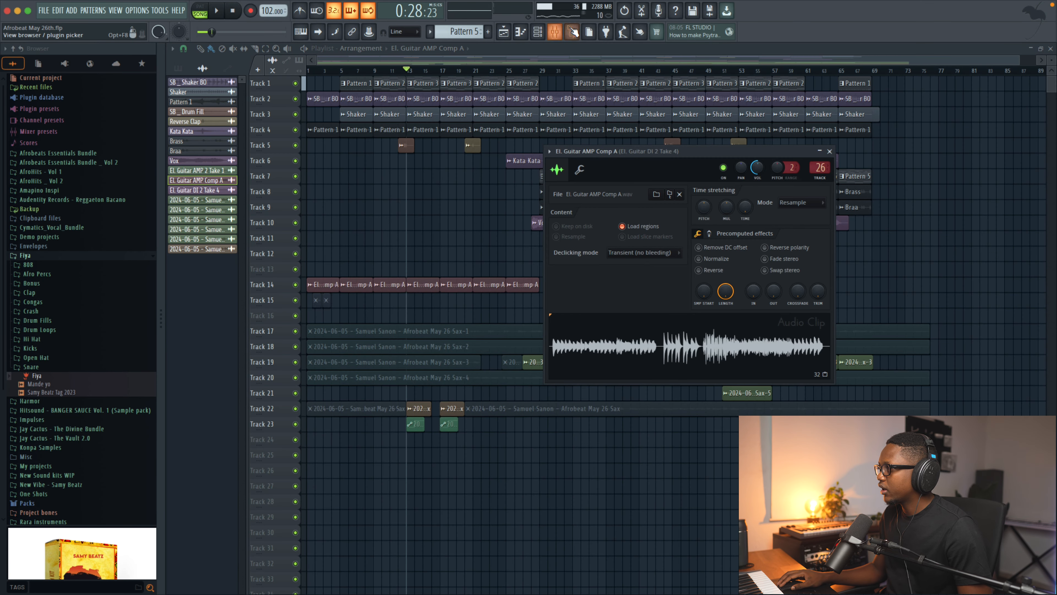
- Return to the mixer, load CHANNEV between Vintage Chorus and Fruity Reeverb 2 on the El. Guitar DI 2 Take 4 channel, and audition it
left_click(555, 32)
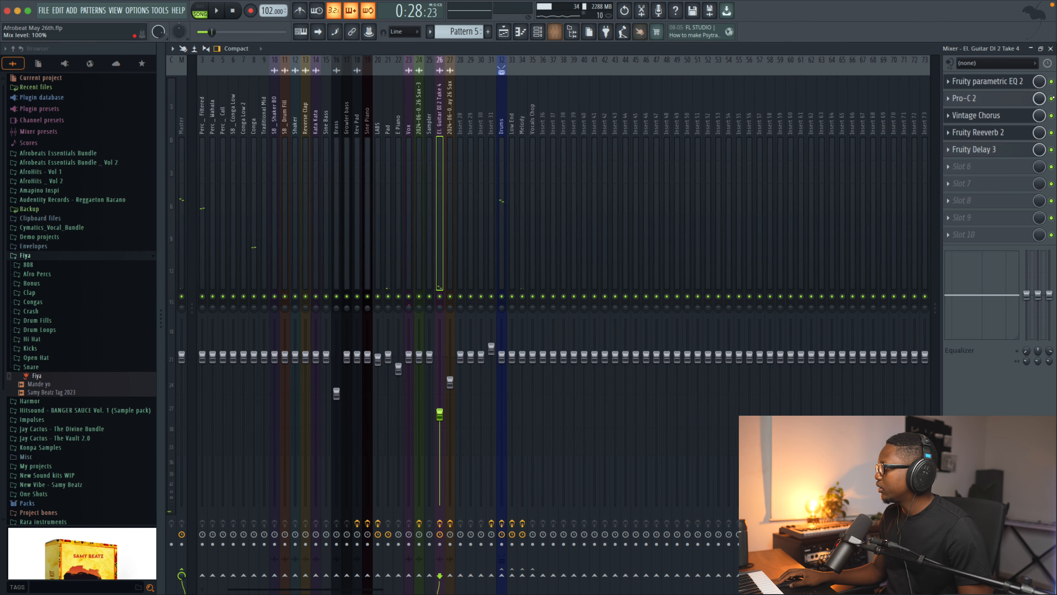
left_click(969, 164)
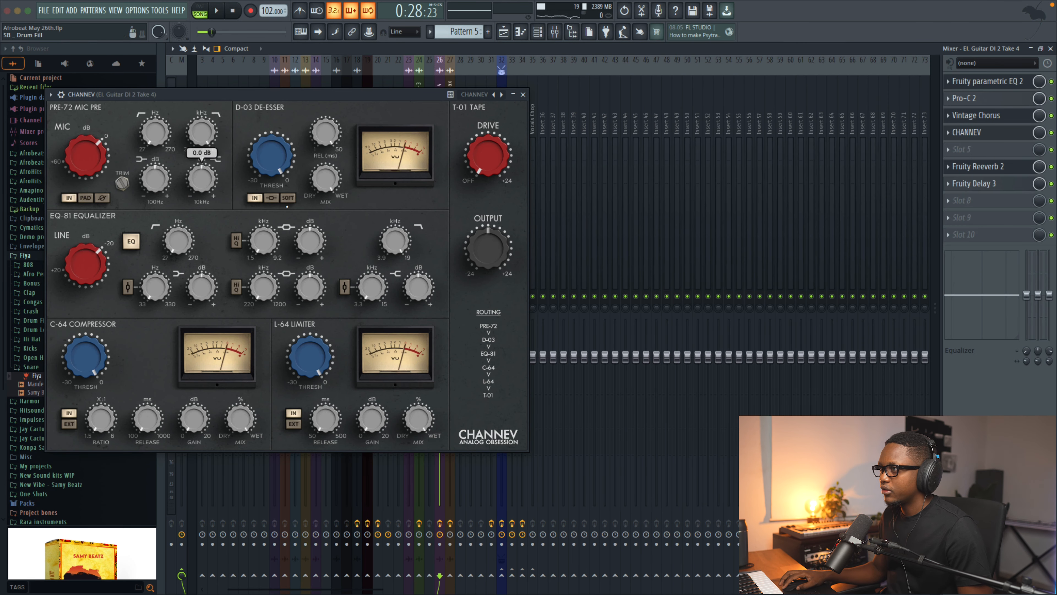
key("space")
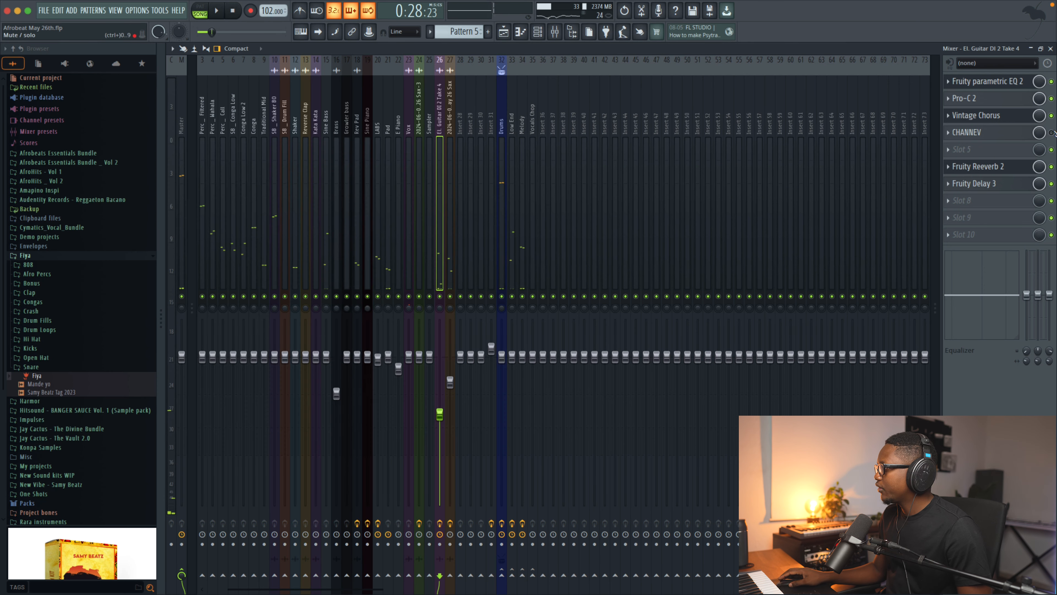
- Load Fruity Parametric EQ 2 in slot 5 of the guitar channel, boost band 6 about 11.2 dB at 2377 Hz, and audition it
left_click(959, 151)
mouse_move(725, 48)
mouse_move(732, 80)
mouse_move(718, 109)
left_click(686, 159)
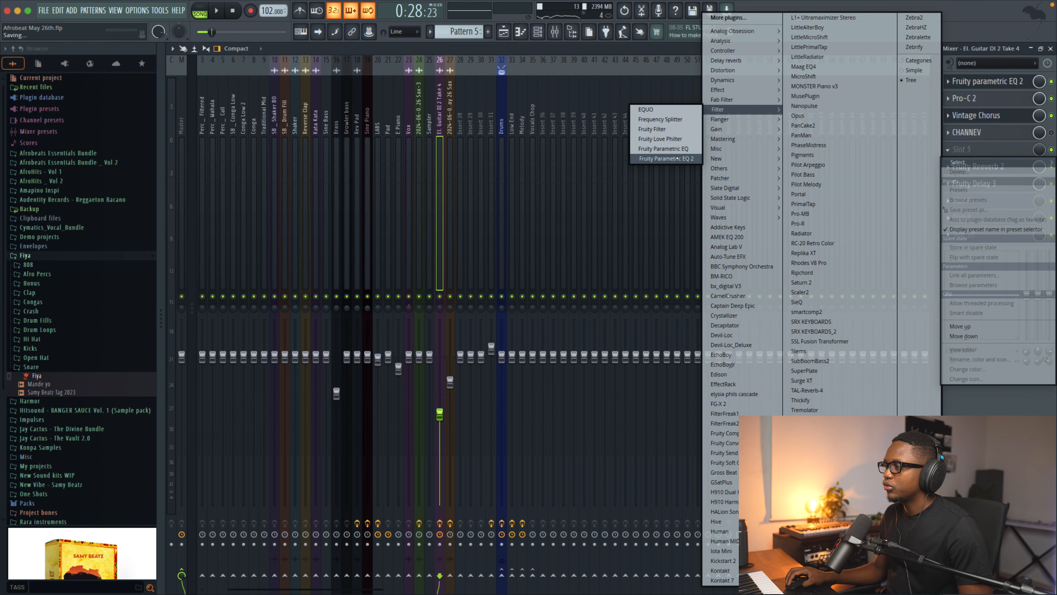
key("space")
left_click_drag(417, 237, 408, 198)
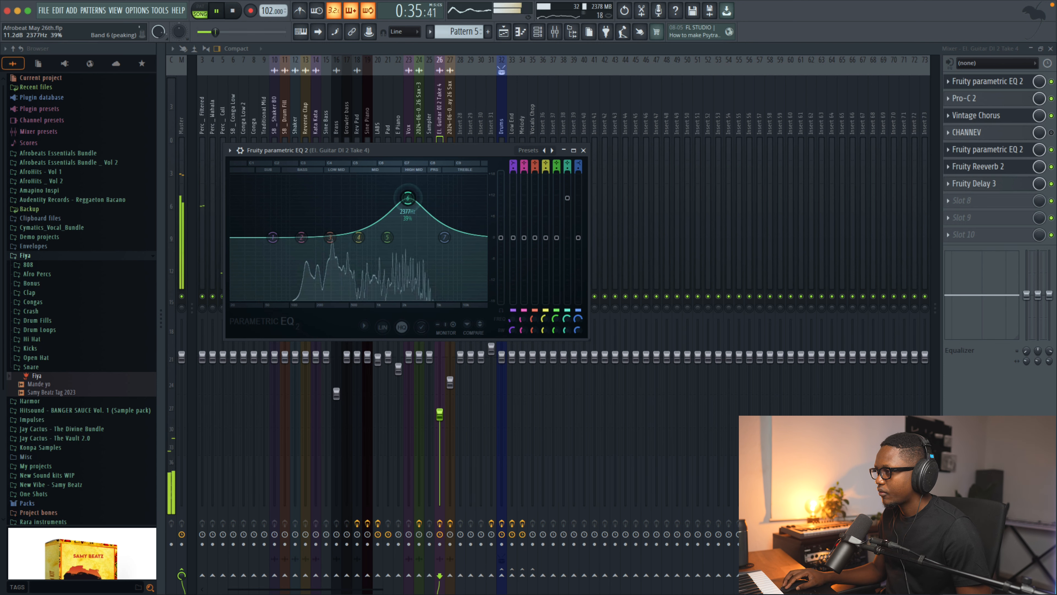
key("space")
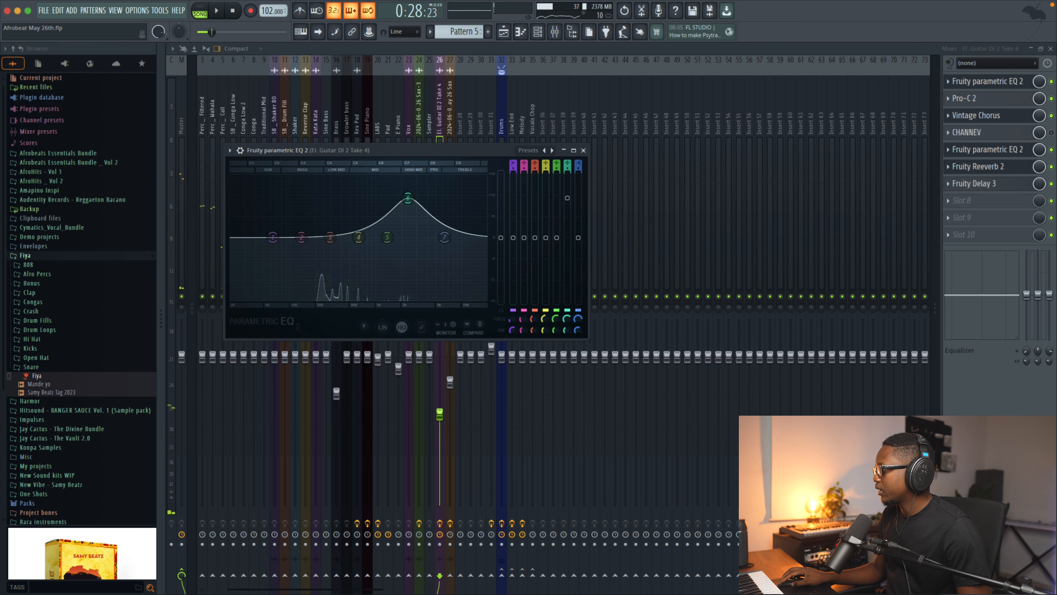
- In CHANNEV's EQ-81 section on the guitar channel, adjust the high and high-mid frequencies and set the high-mid gain to 1.9 dB
left_click(987, 133)
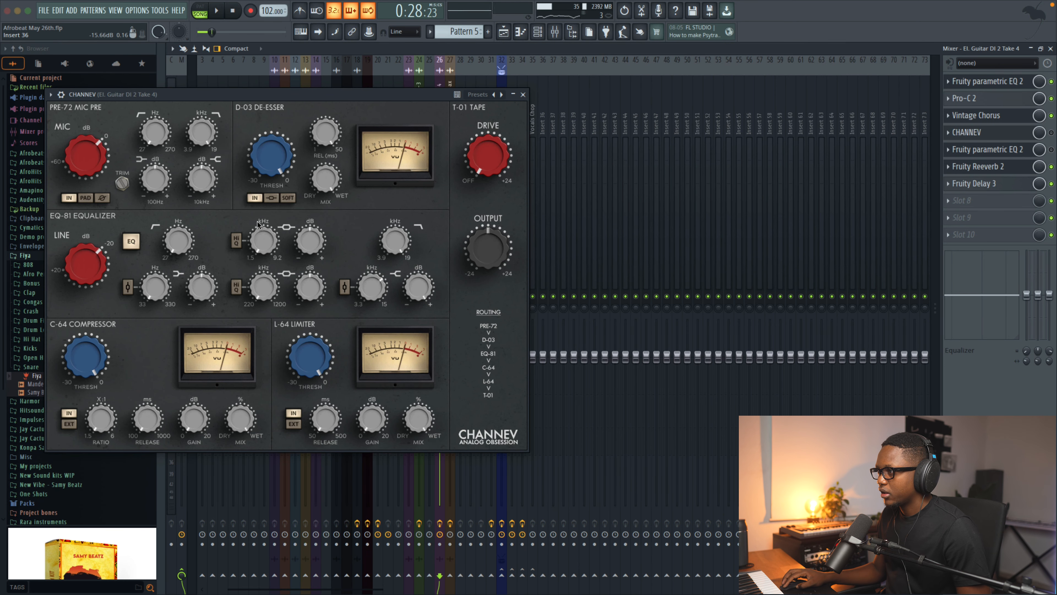
left_click_drag(372, 286, 361, 338)
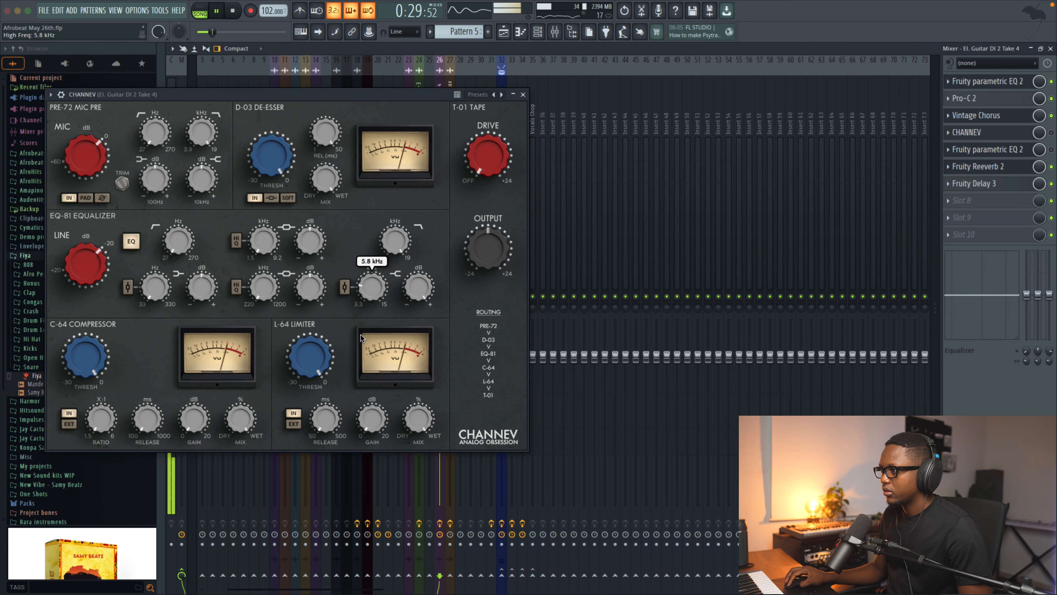
left_click_drag(264, 241, 258, 204)
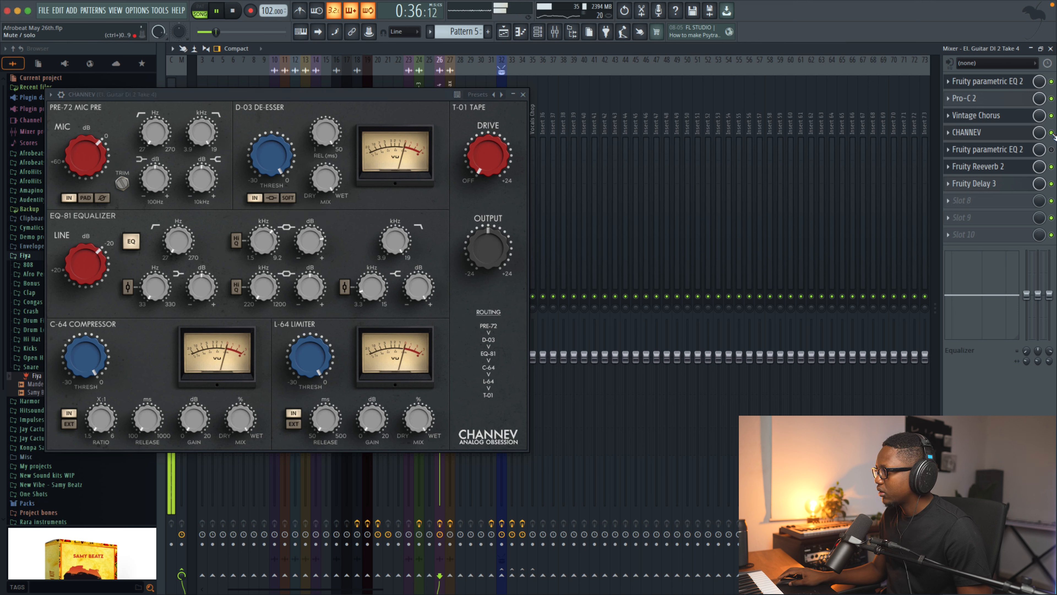
mouse_move(307, 246)
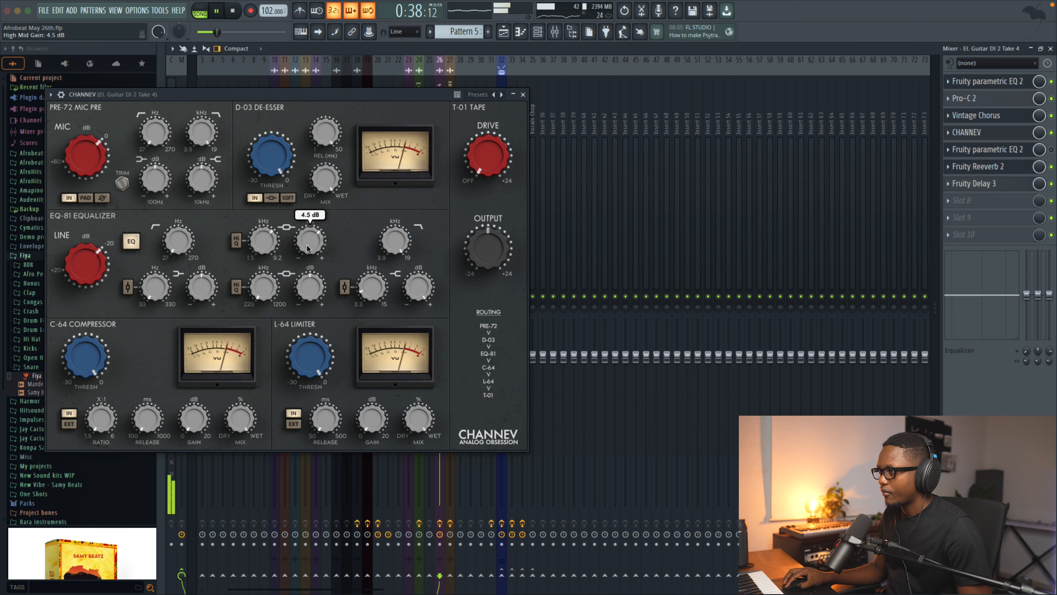
left_click_drag(307, 255, 305, 254)
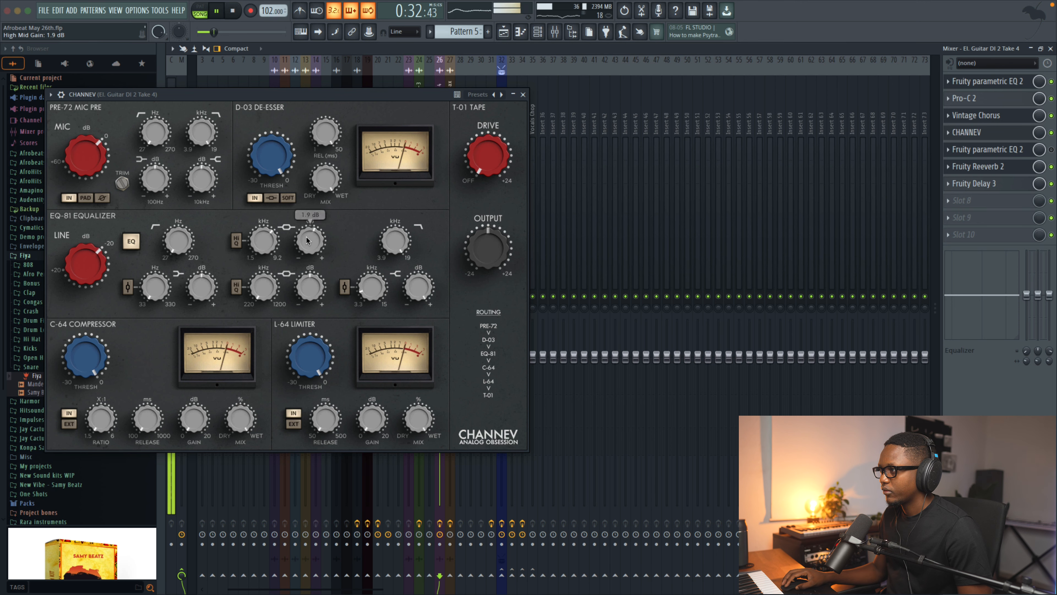
left_click(523, 95)
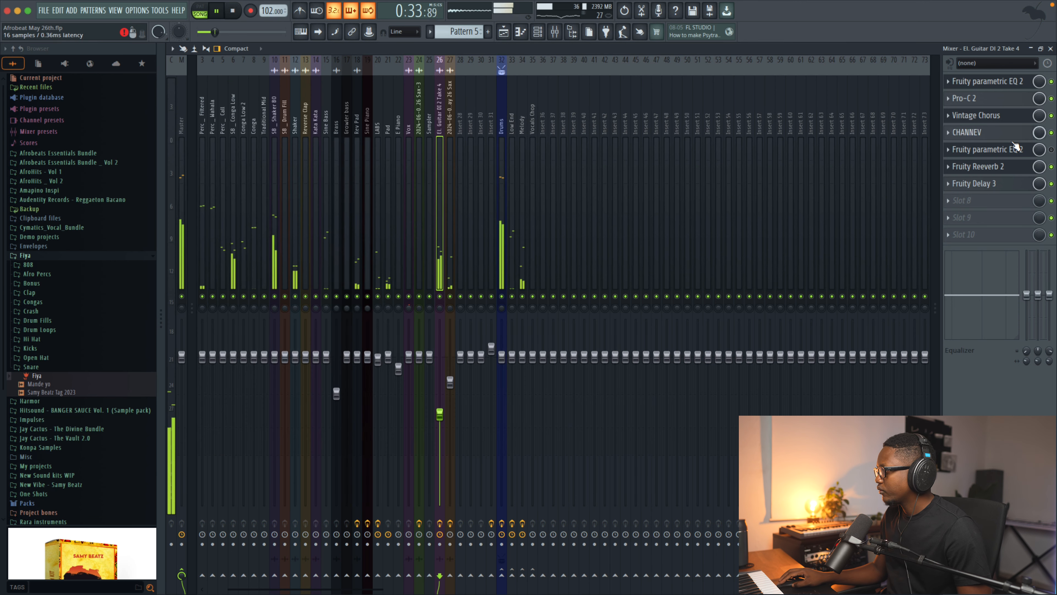
- Delete Fruity Parametric EQ 2 from slot 5 and move Fruity Reeverb 2 and Fruity Delay 3 up directly below CHANNEV
left_click(953, 149)
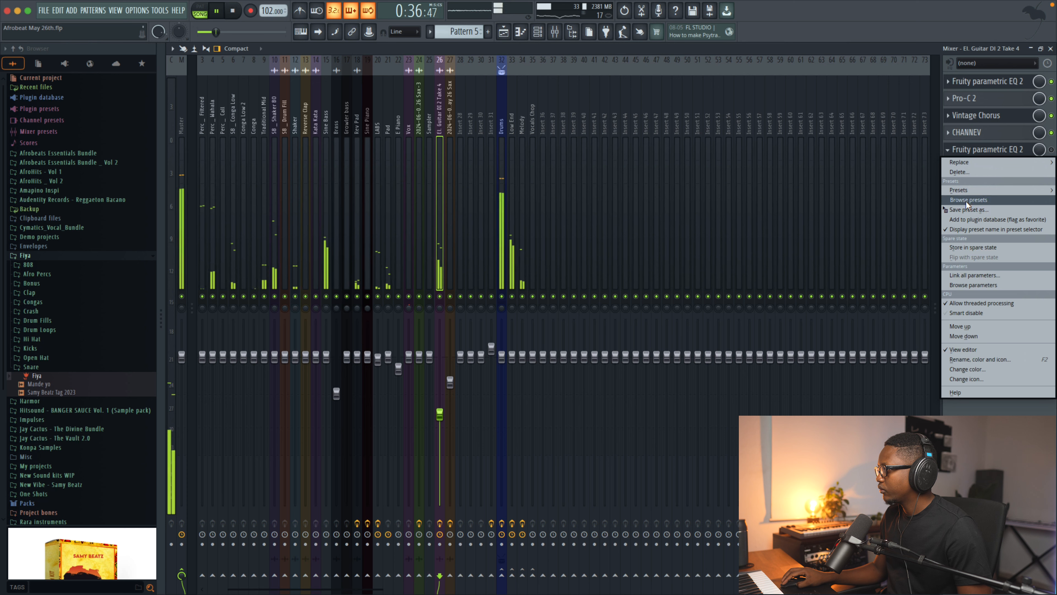
mouse_move(965, 193)
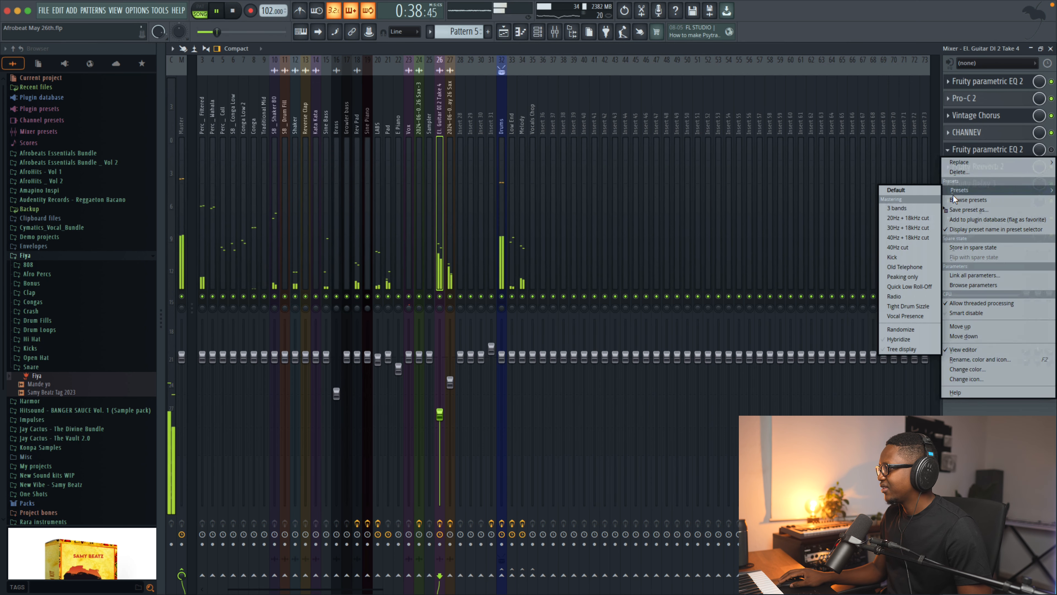
left_click(959, 172)
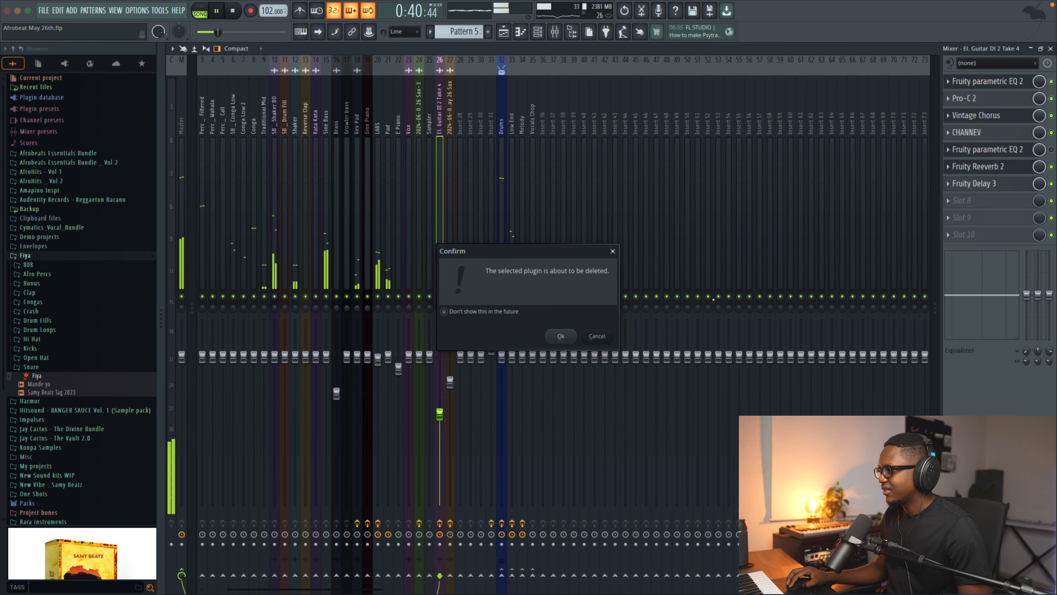
left_click(561, 334)
left_click_drag(1018, 174, 994, 168)
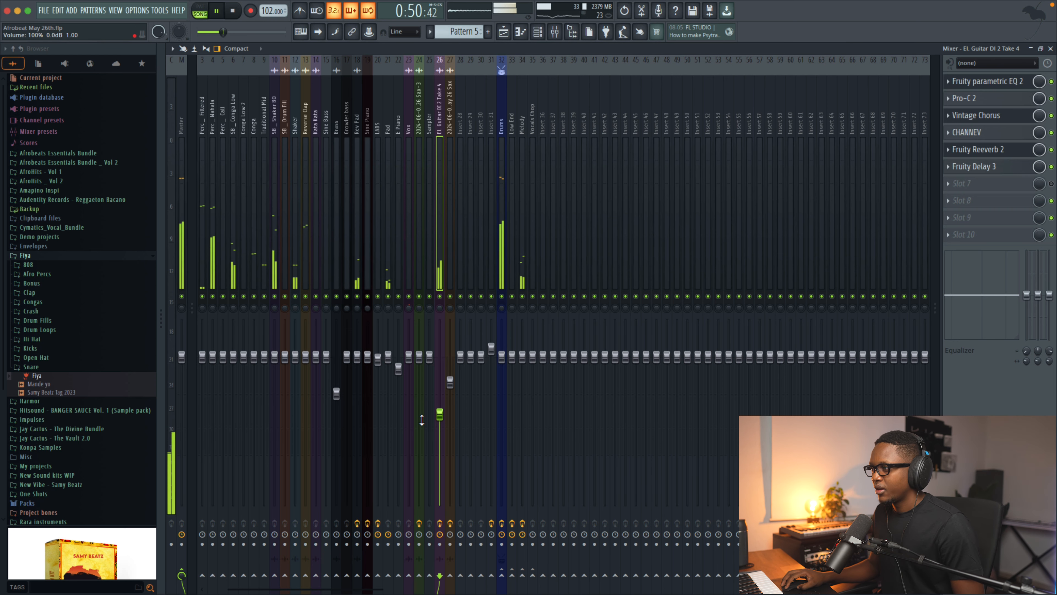
- Lower the El. Guitar DI 2 Take 4 channel's volume slightly and stop playback
left_click_drag(439, 414, 438, 418)
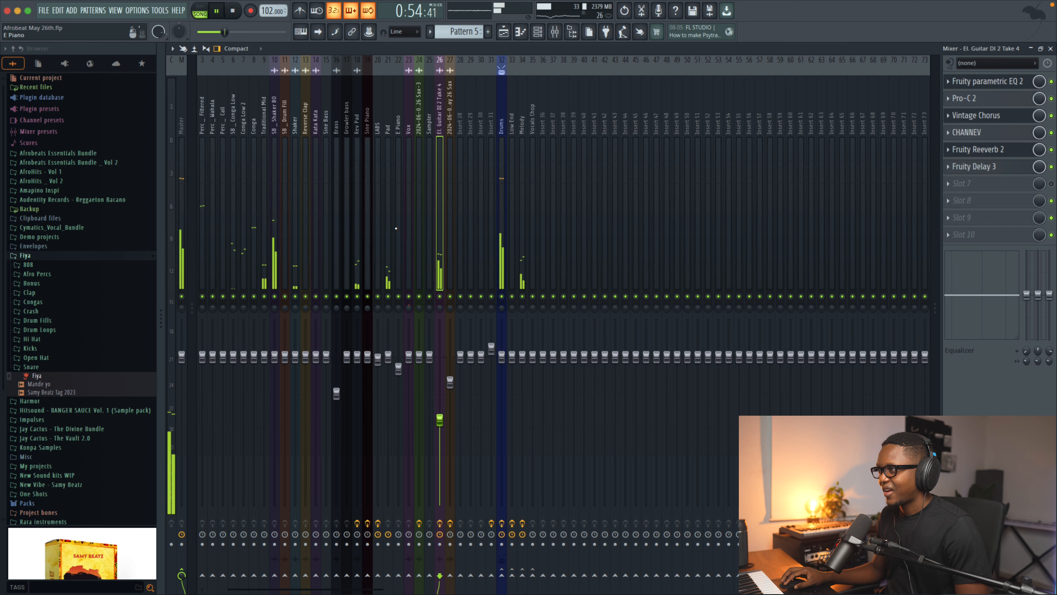
key("space")
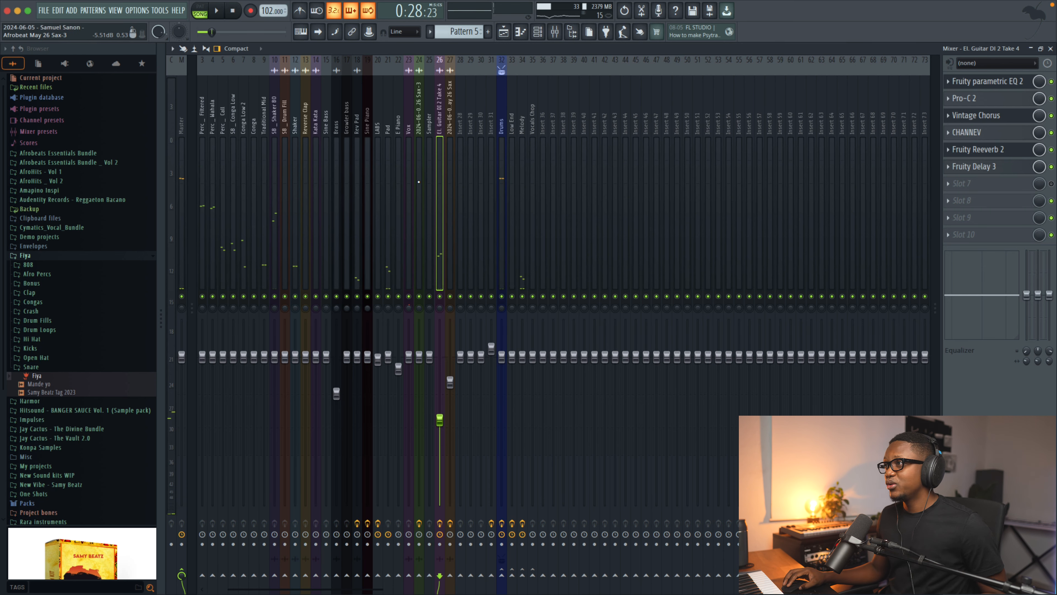
- Play the playlist from bar 29, open the Sax-3 clip's settings from Track 19, and return to its mixer channel
left_click(510, 40)
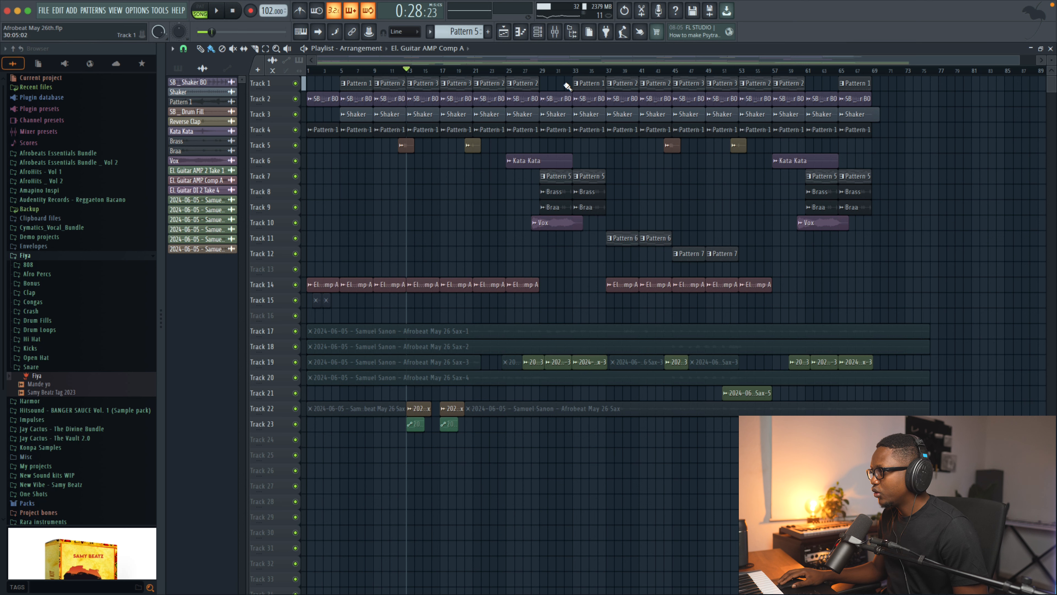
left_click(542, 75)
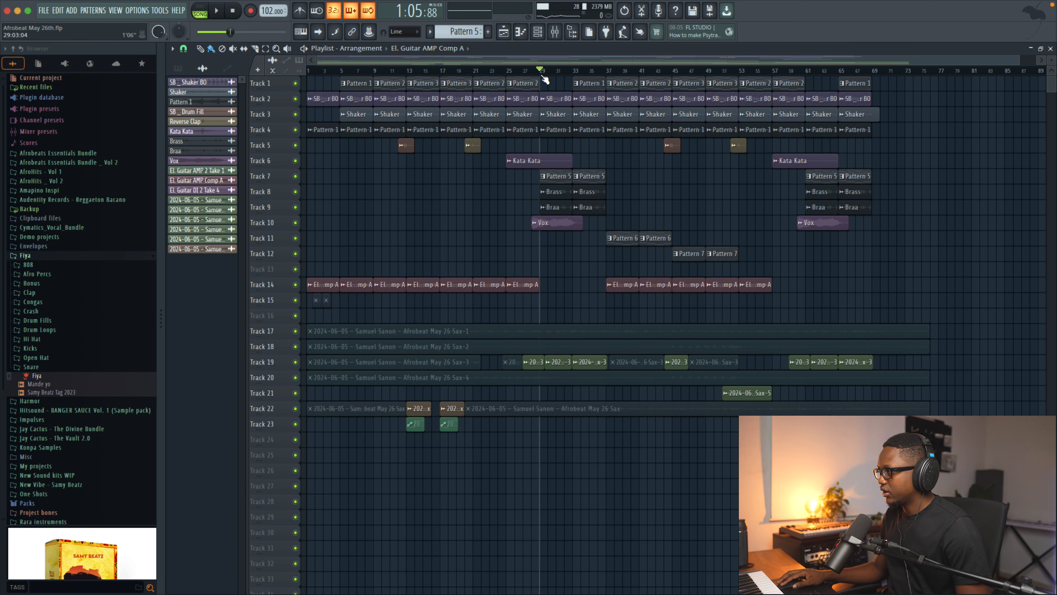
key("space")
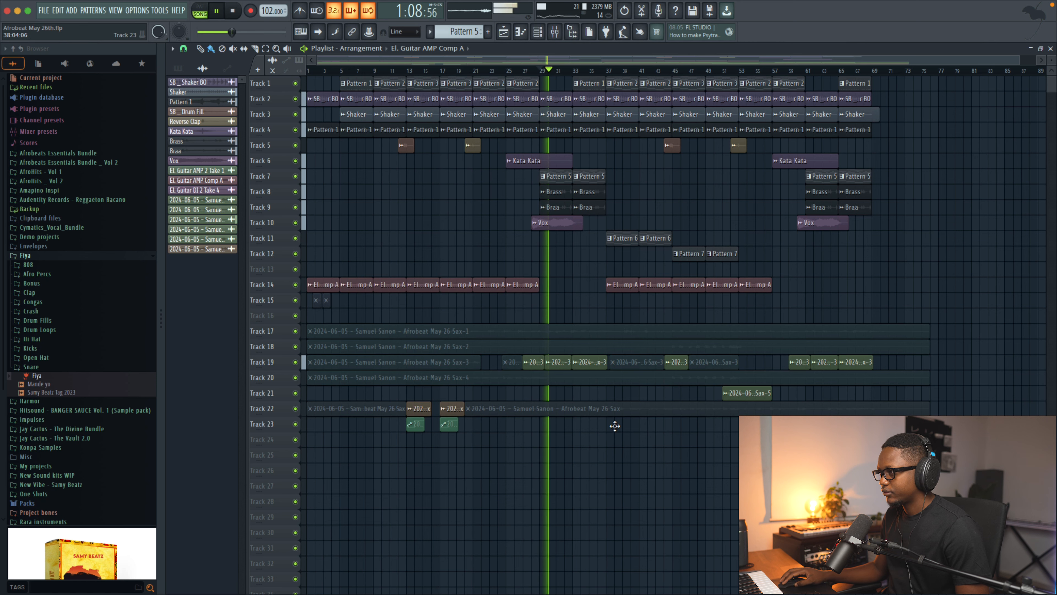
double_click(566, 369)
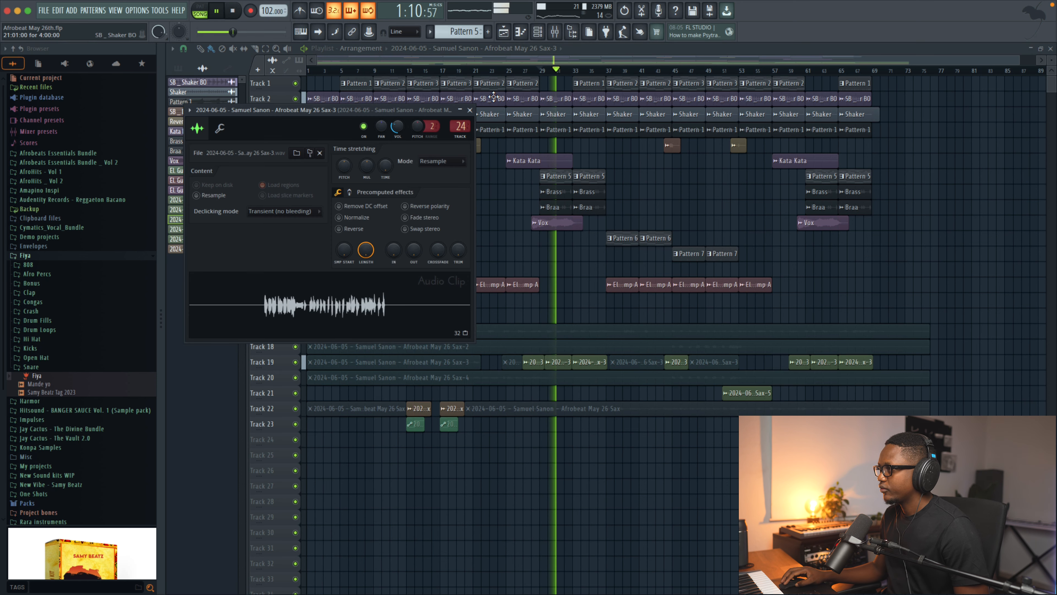
left_click(556, 31)
key("space")
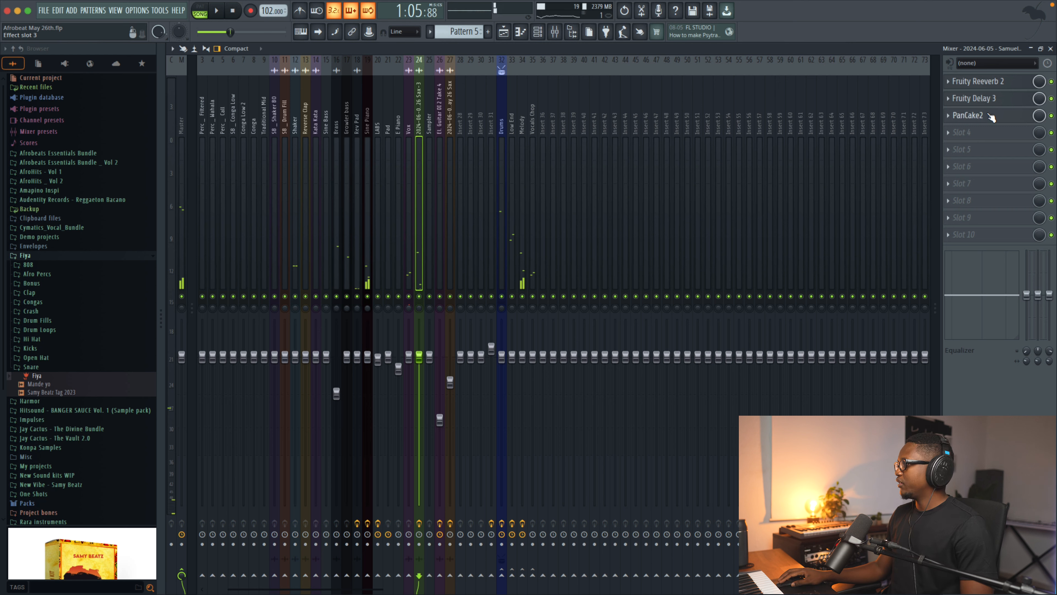
- Set PanCake2's mix to 78% on the Afrobeat May 26 Sax-3 channel and audition it in the full mix
left_click(984, 115)
mouse_move(282, 234)
left_mouse_down()
mouse_move(282, 243)
mouse_move(282, 231)
left_mouse_up()
key("space")
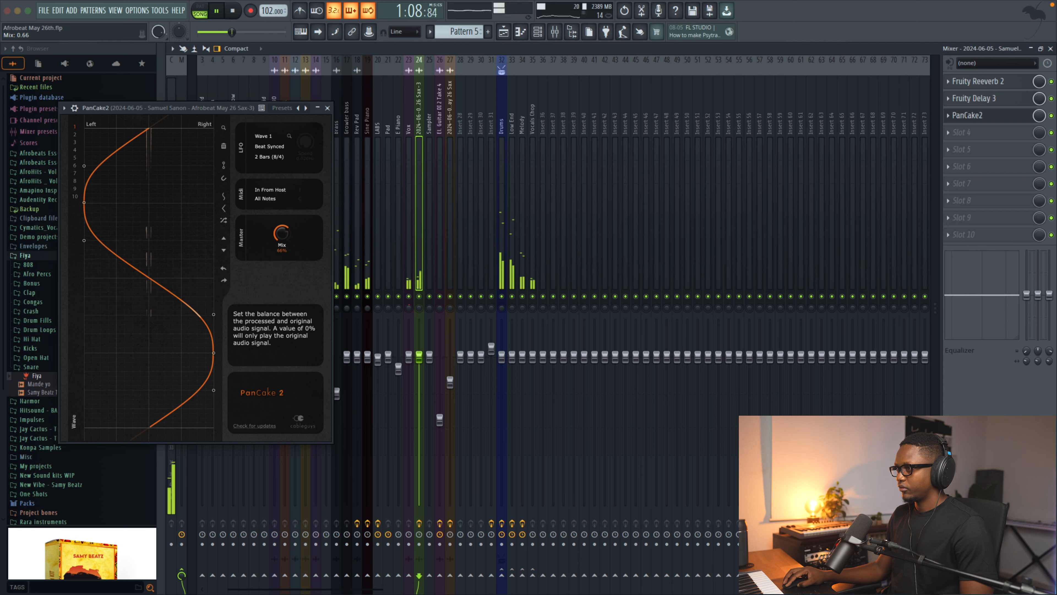
left_click_drag(282, 234, 282, 232)
key("space")
left_click(327, 108)
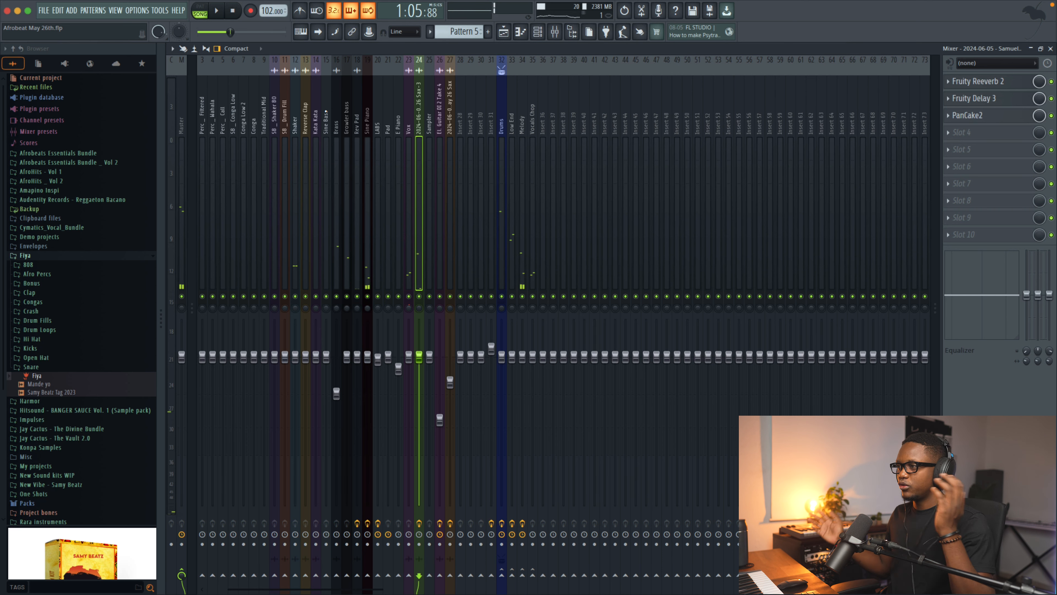
key("space")
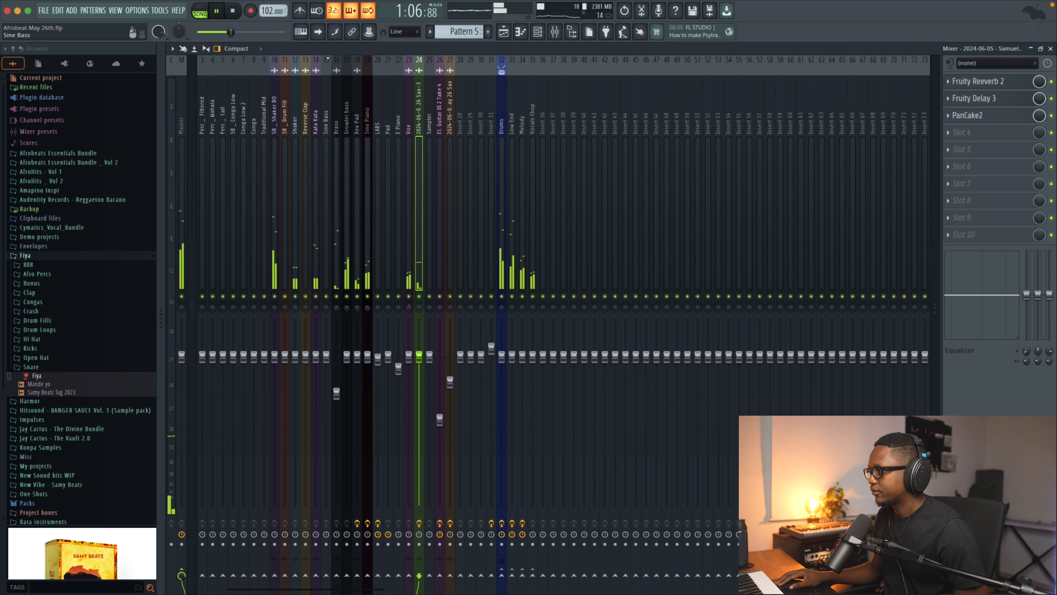
key("space")
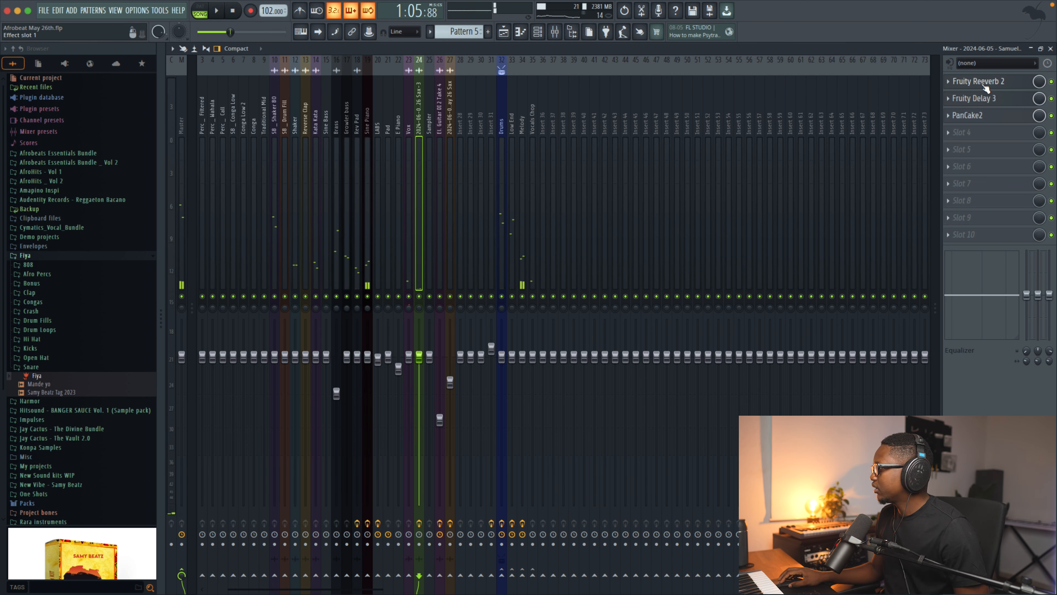
- Rearrange the sax effects with PanCake2 in slot 3, Fruity Reeverb 2 in slot 4 and Fruity Delay 3 in slot 5, and audition the channel soloed
left_click(985, 89)
left_click(983, 100)
left_click(982, 117)
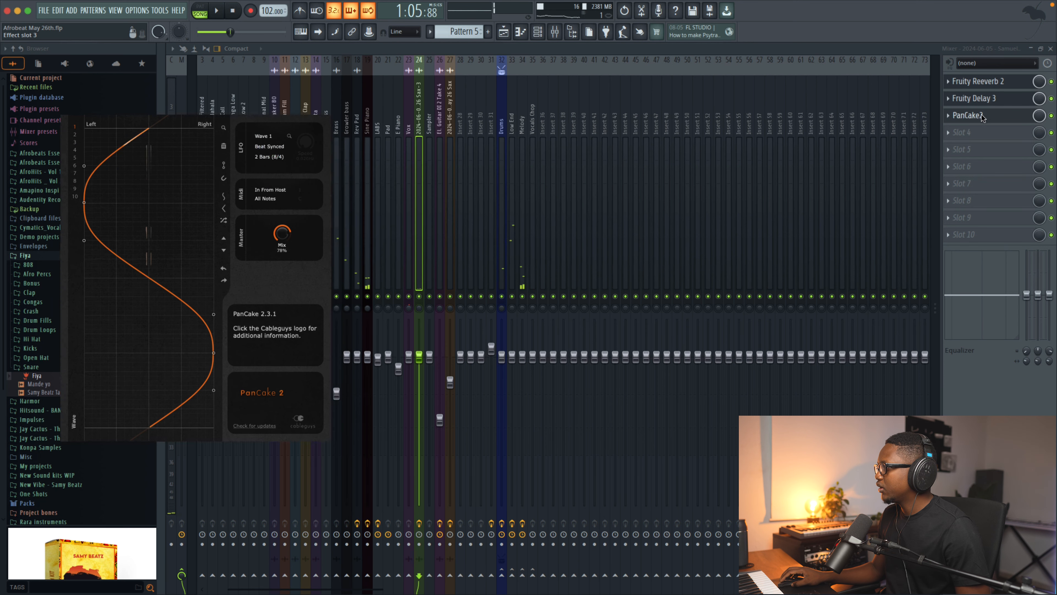
left_click_drag(981, 100, 981, 151)
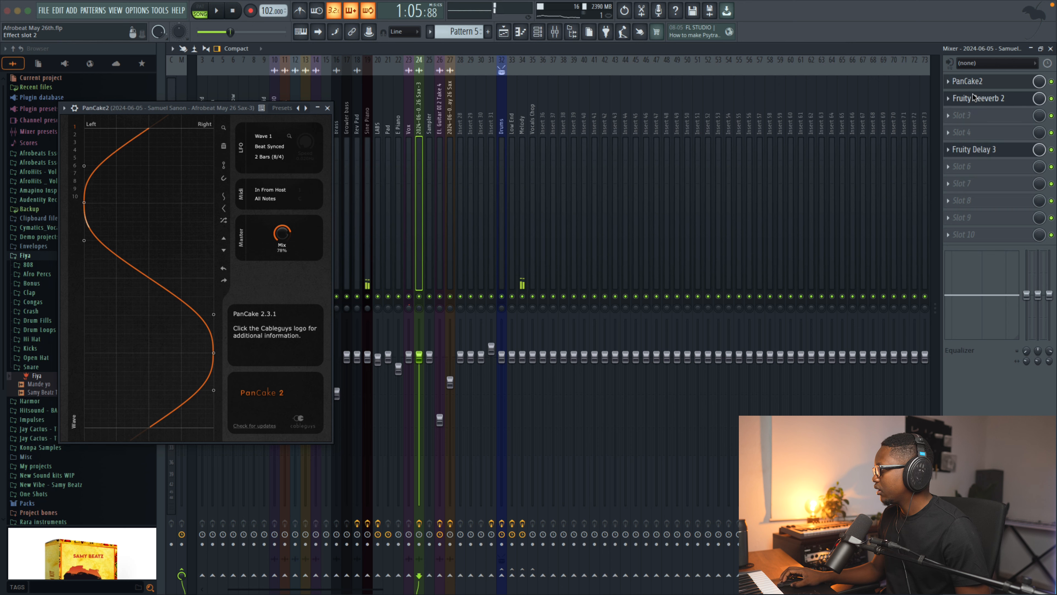
left_click_drag(974, 97, 975, 151)
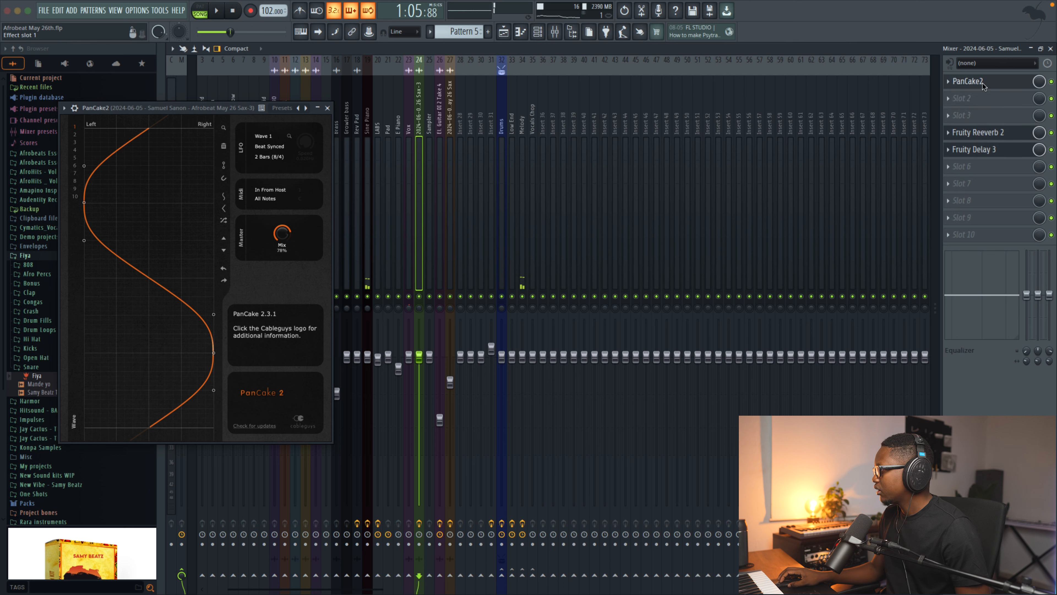
left_click_drag(983, 83, 981, 116)
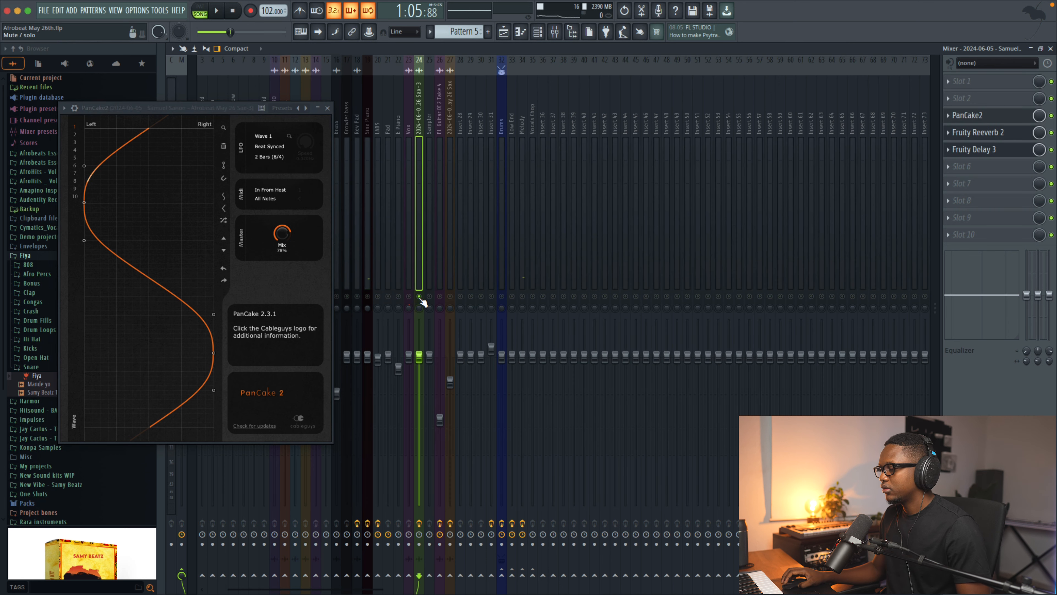
key("space")
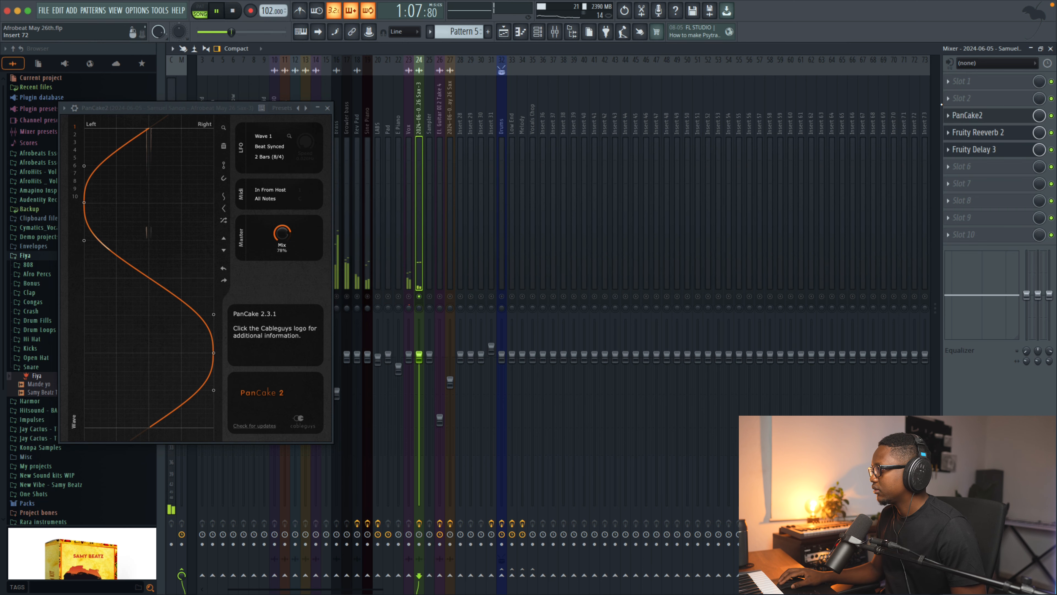
key("space")
- Load CamelCrusher in slot 2 of the sax channel with the British Clean preset and audition it
left_click(970, 98)
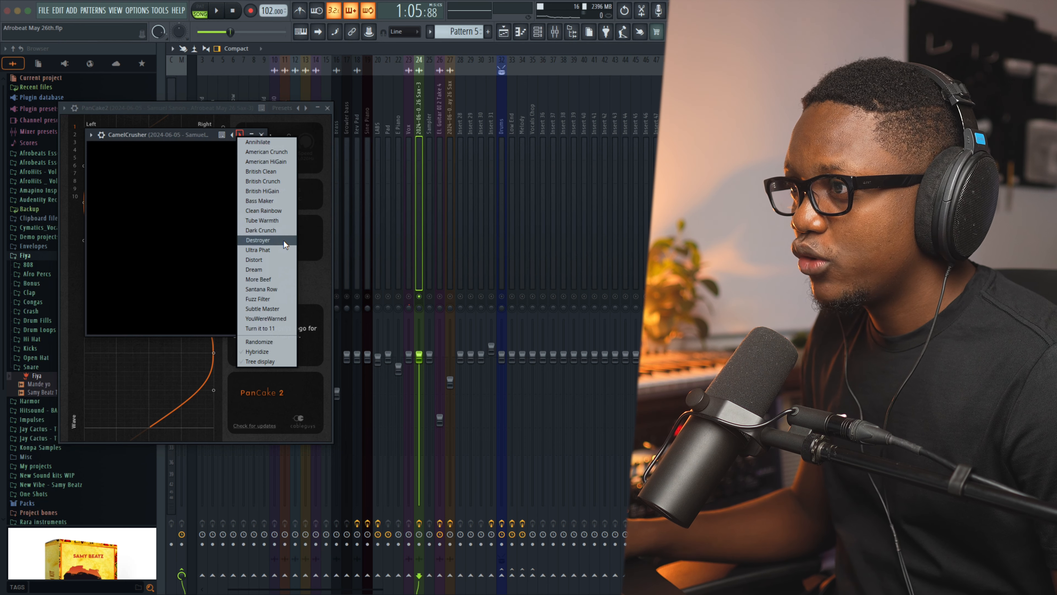
left_click(257, 172)
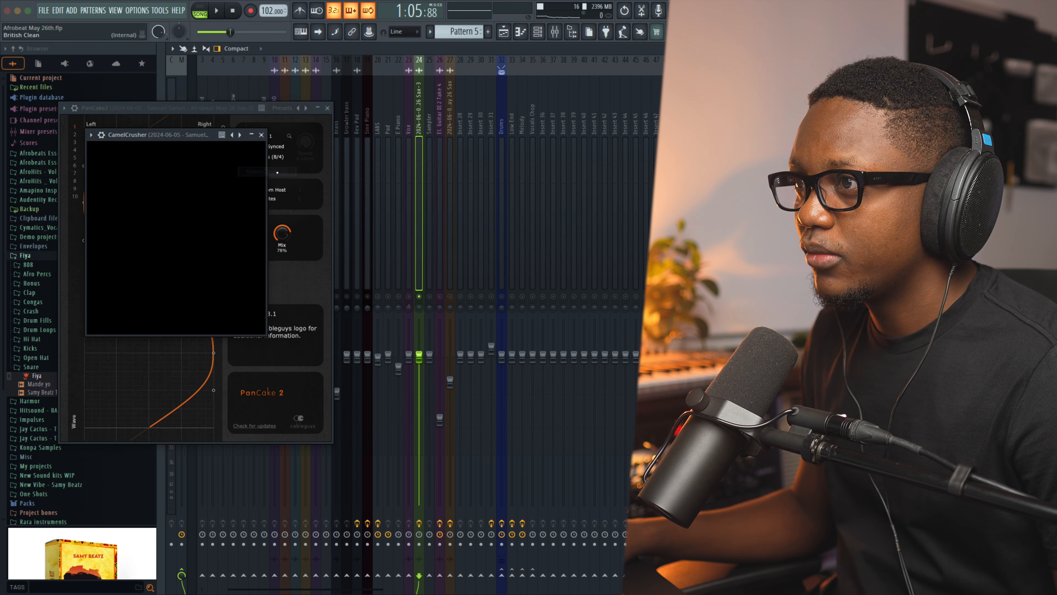
key("space")
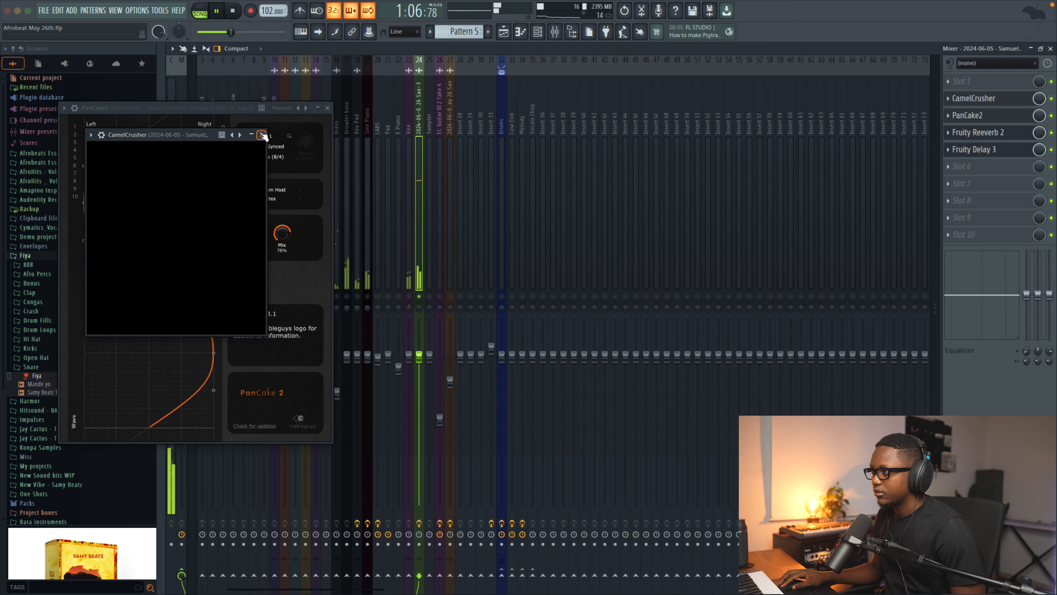
left_click(261, 134)
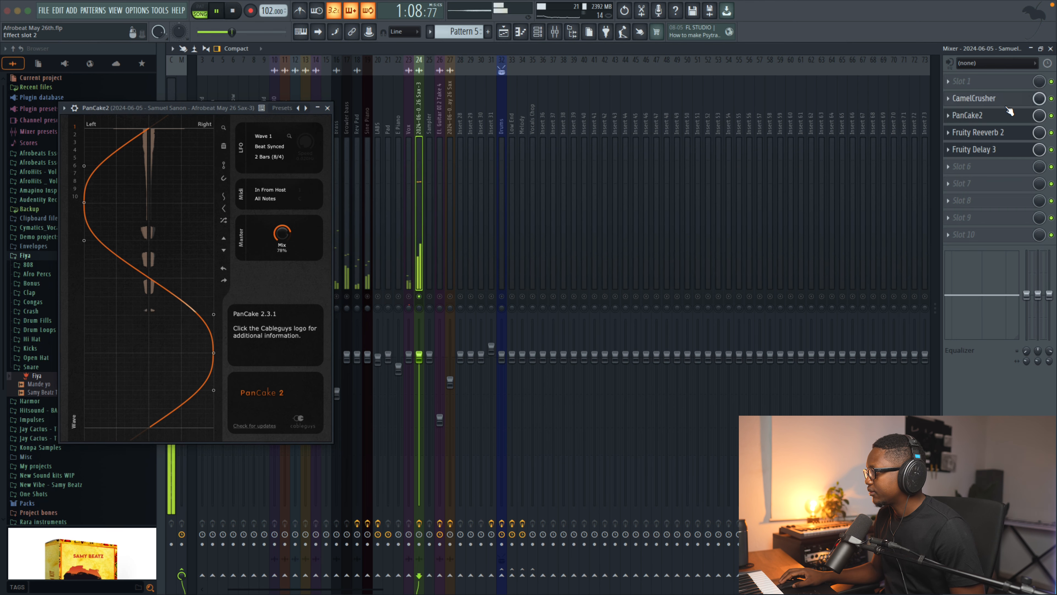
- Move CamelCrusher up to slot 1 of the sax channel and close the CamelCrusher and PanCake2 windows
left_click_drag(994, 104, 979, 82)
left_click(979, 82)
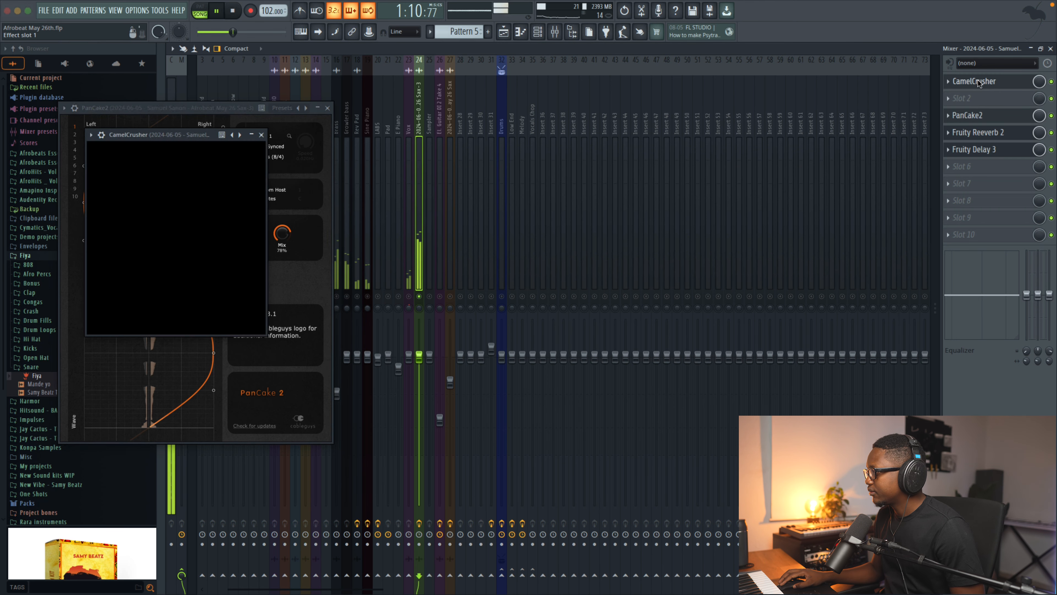
left_click(262, 135)
left_click(327, 108)
key("space")
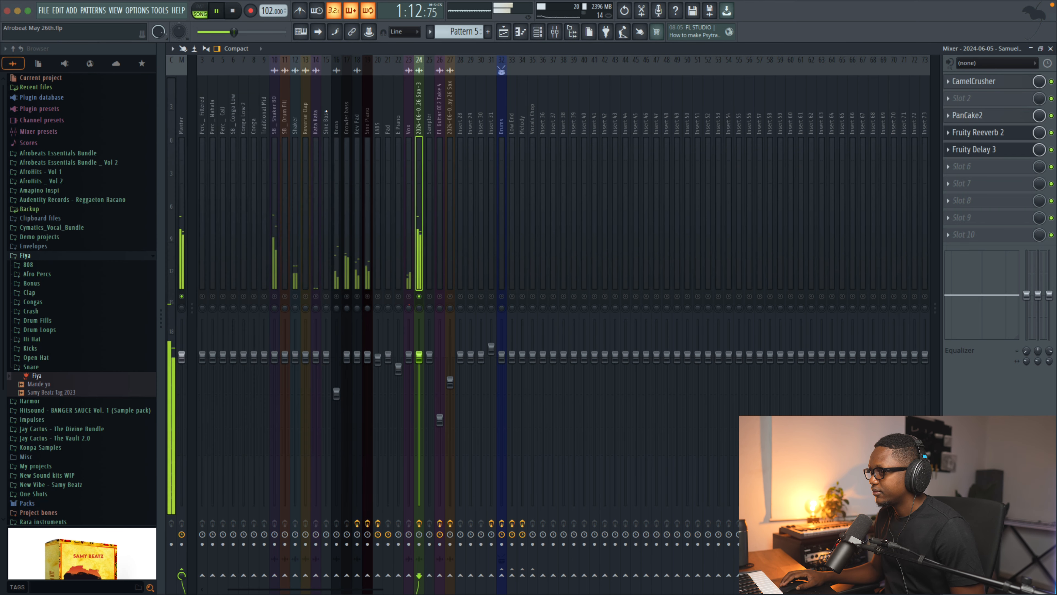
- Load Pro-C 2 in slot 2 of the Afrobeat May 26 Sax-3 channel and lower its threshold during playback
left_click(951, 99)
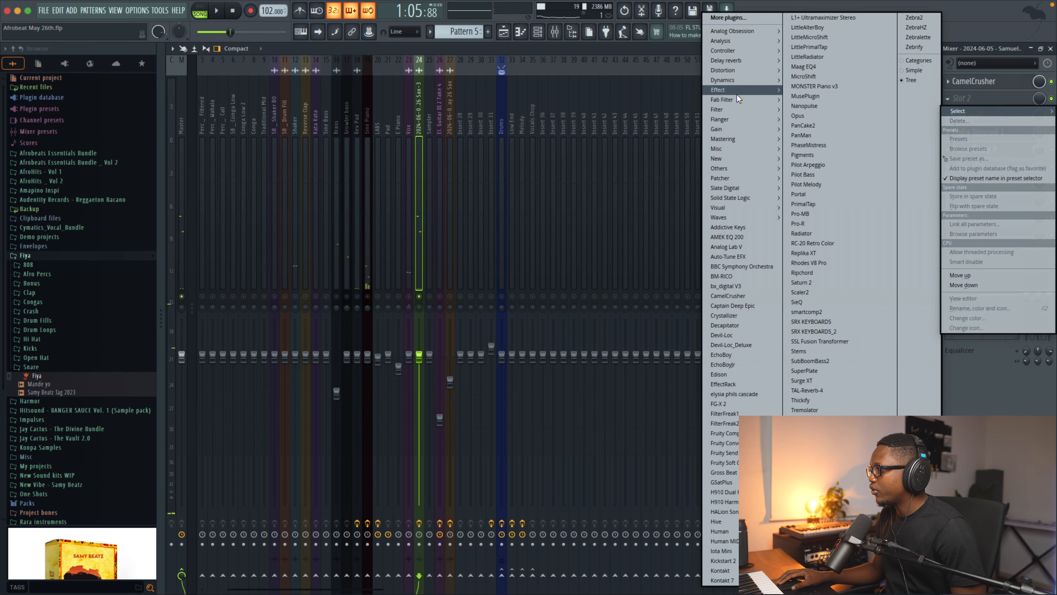
mouse_move(732, 109)
left_click(670, 108)
key("space")
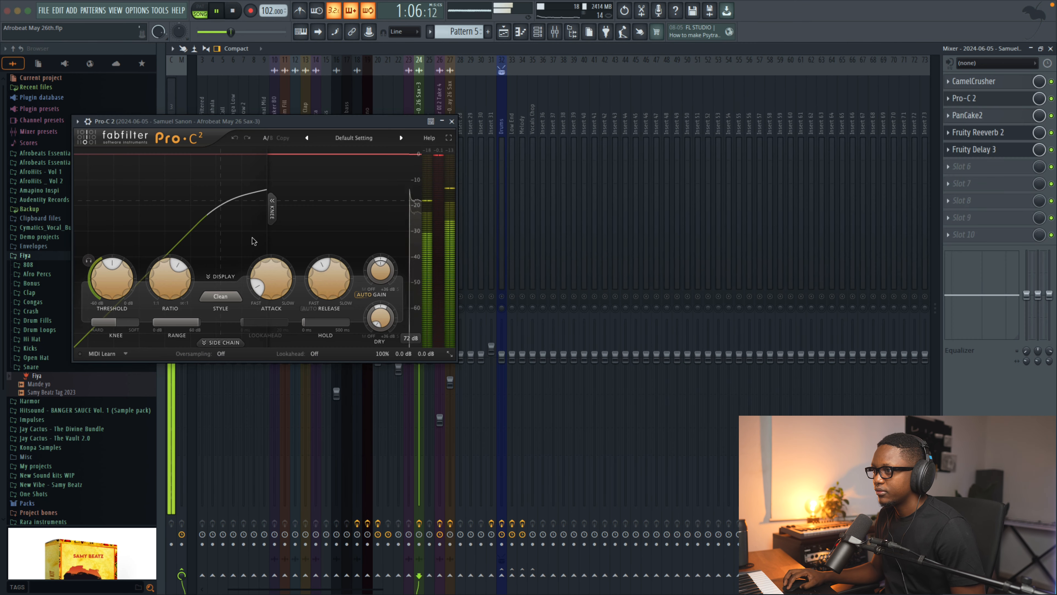
mouse_move(115, 265)
left_mouse_down()
mouse_move(101, 275)
mouse_move(95, 265)
left_mouse_up()
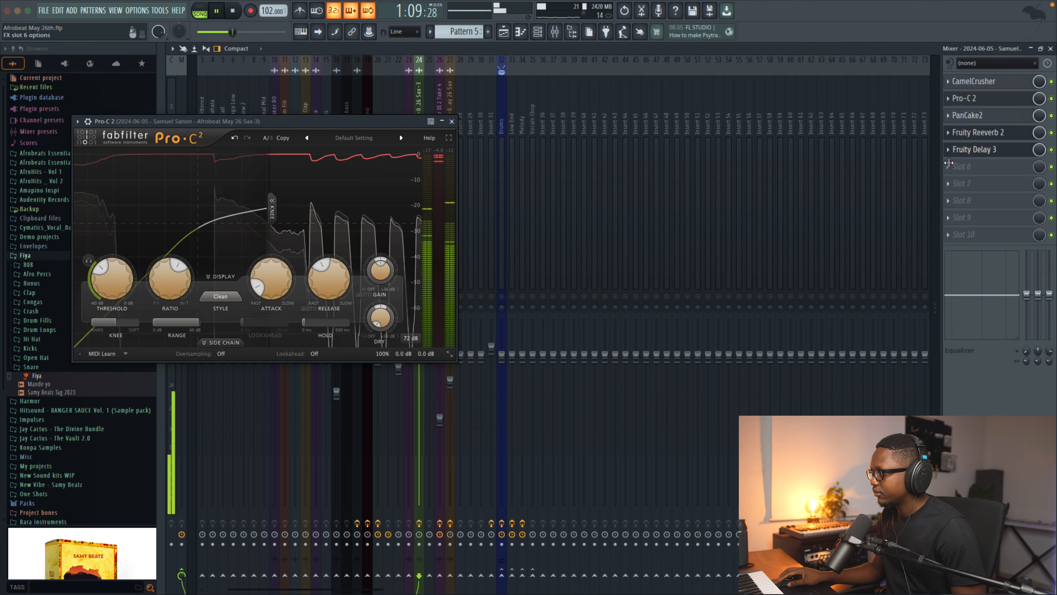
- Compare the sax with Pro-C 2 bypassed and active, and close the compressor window
left_click(1052, 98)
left_click(1051, 99)
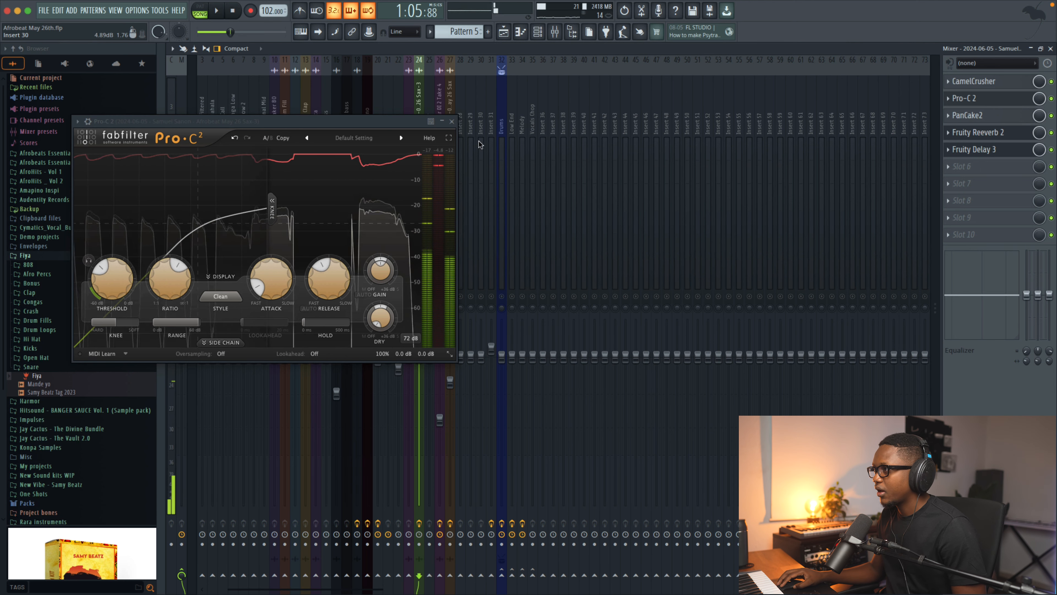
left_click(452, 121)
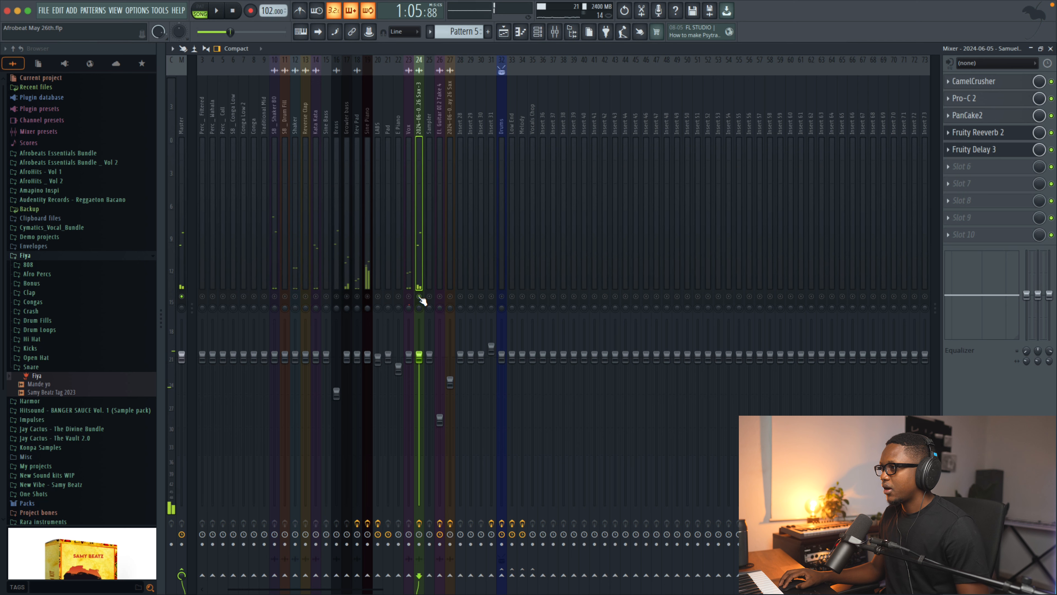
- Play the full mix and lower the sax channel's fader to 77% (-5.5 dB)
key("space")
left_click_drag(419, 357, 419, 381)
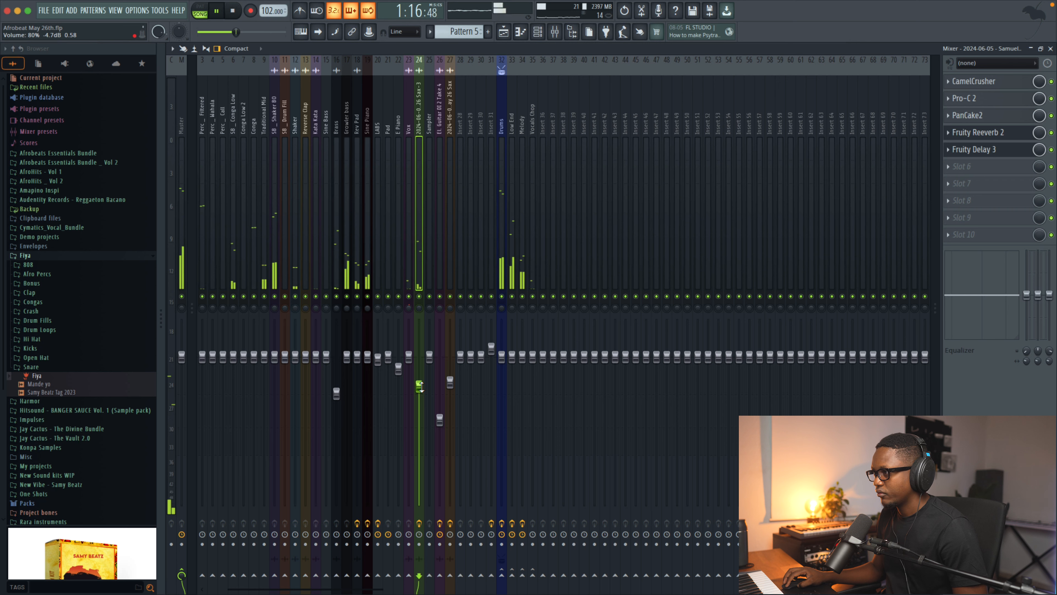
left_click_drag(420, 387, 425, 392)
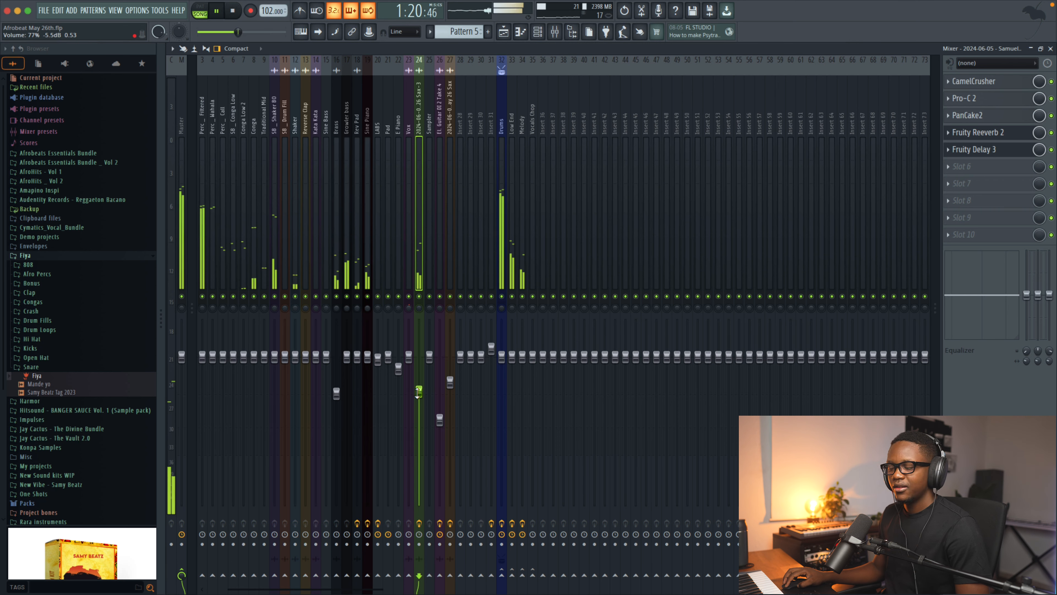
- Audition the sax clips on Track 19 within the playlist arrangement, starting playback from about bar 27
left_click(503, 32)
left_click_drag(1051, 60, 1050, 94)
key("space")
scroll(1040, 111, "down", 3)
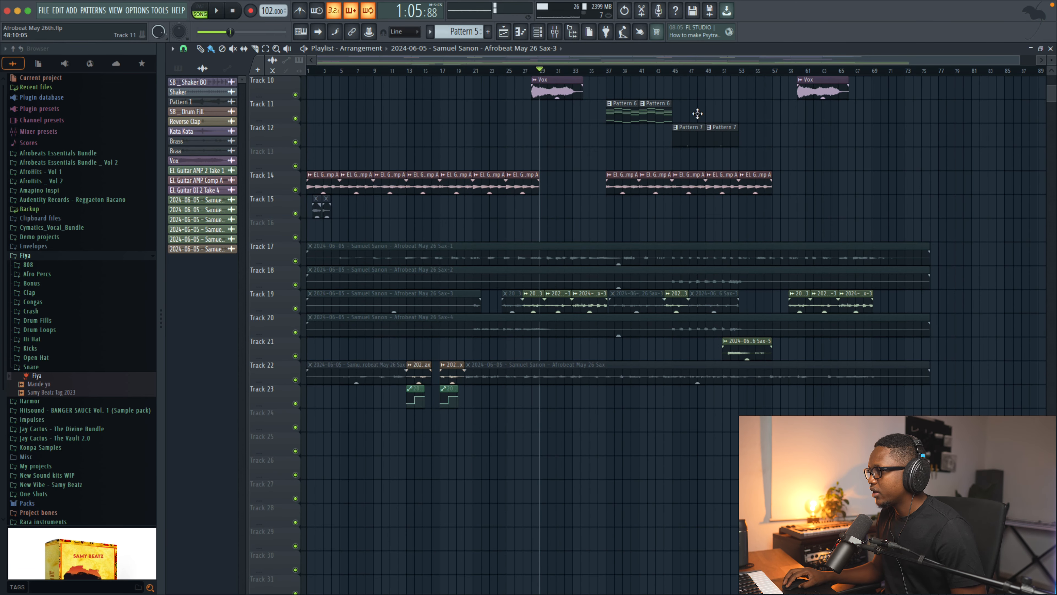
key("space")
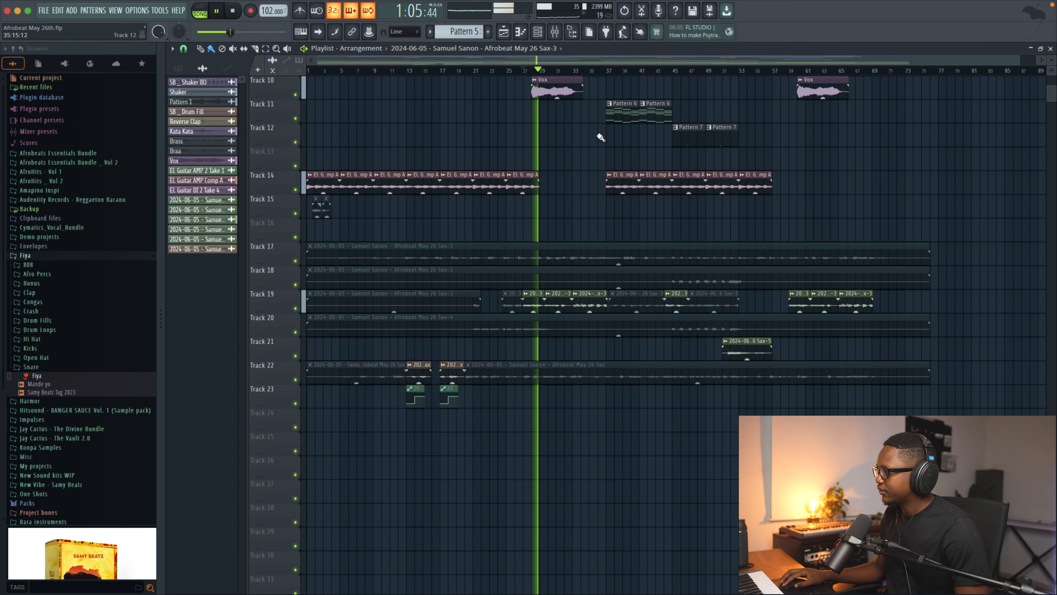
scroll(600, 138, "up", 1)
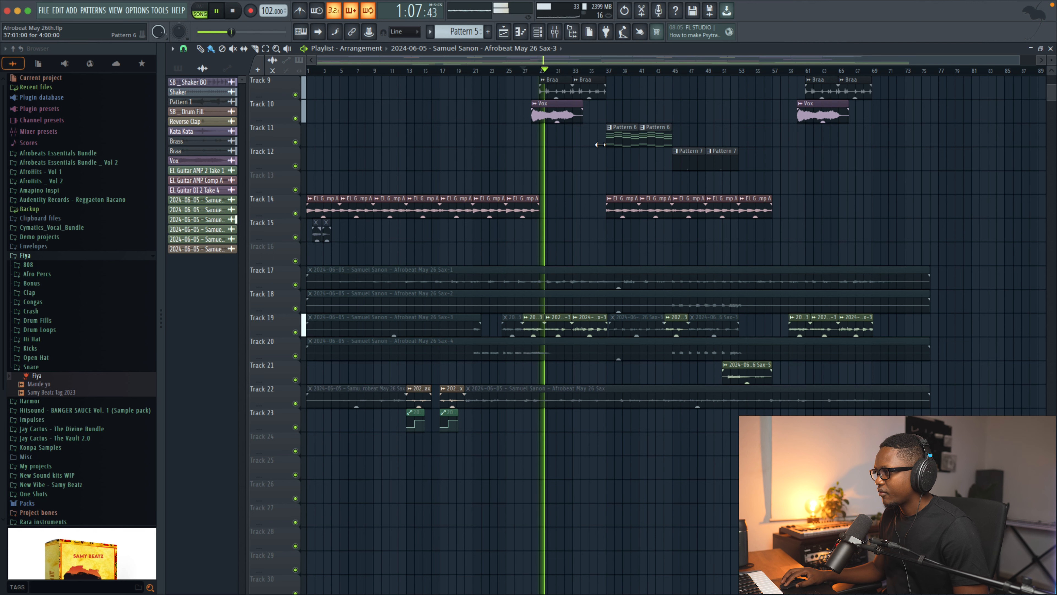
key("space")
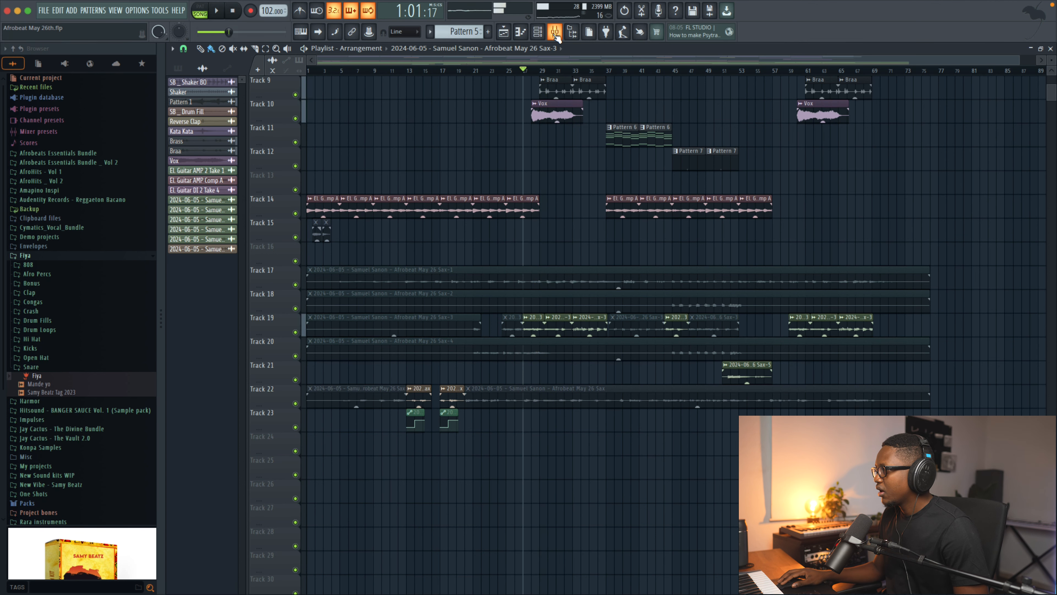
- Try the sax channel with CamelCrusher and Pro-C 2 bypassed and its fader at 94% (-1.5 dB) in the full mix
key("F9")
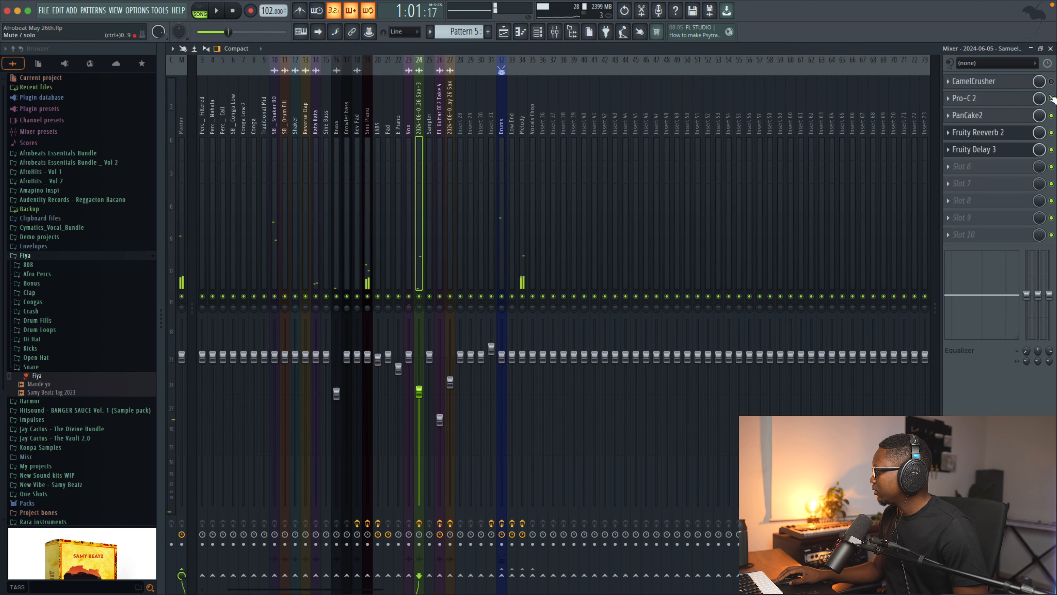
key("space")
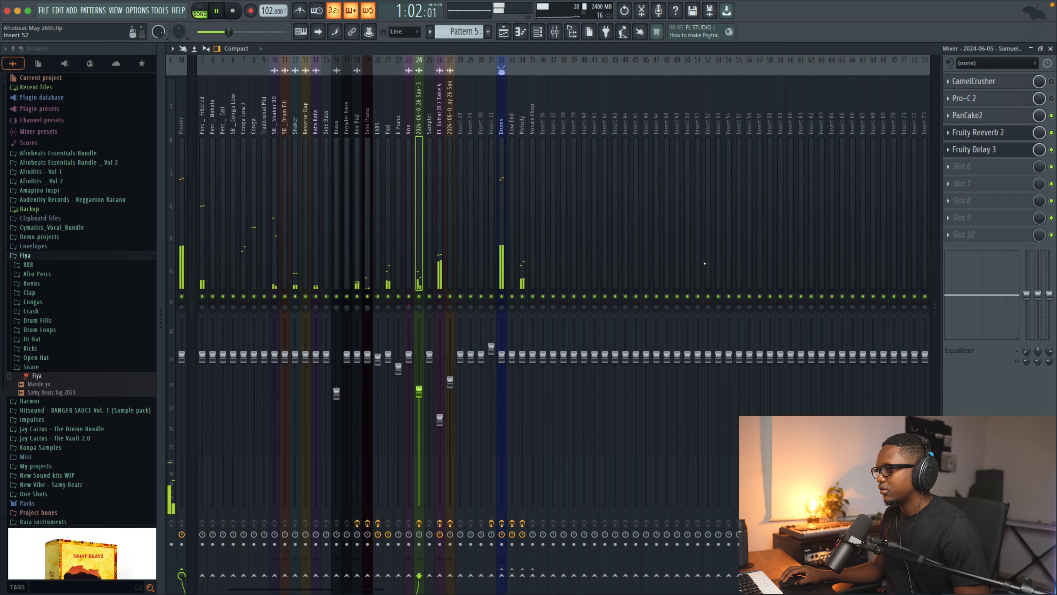
left_click_drag(419, 379, 419, 363)
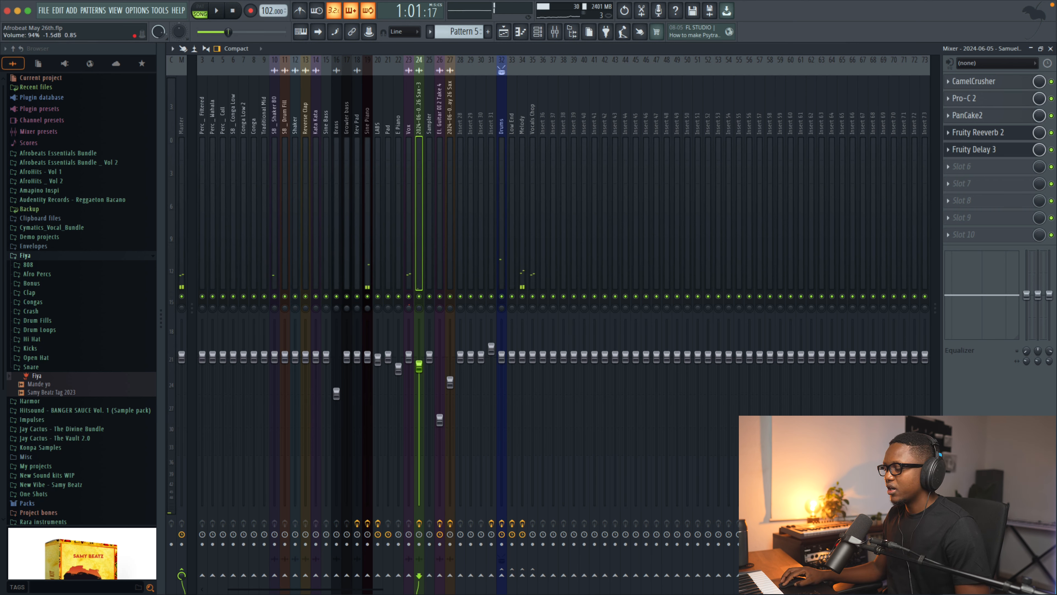
- Audition the full mix from about bar 27, checking the channel levels across the mixer and the tracks in the playlist
key("space")
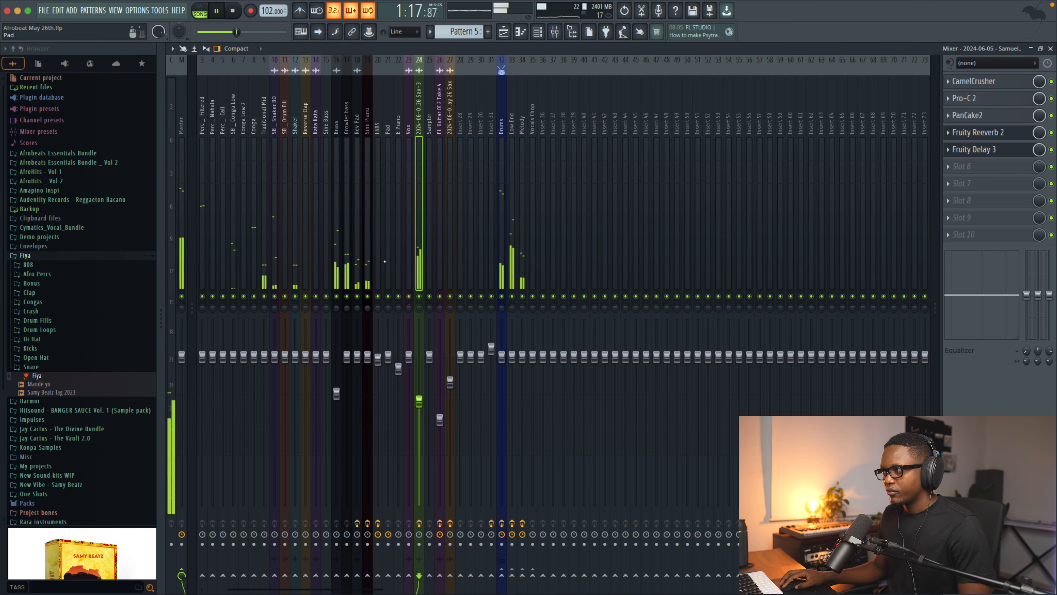
scroll(384, 261, "down", 2)
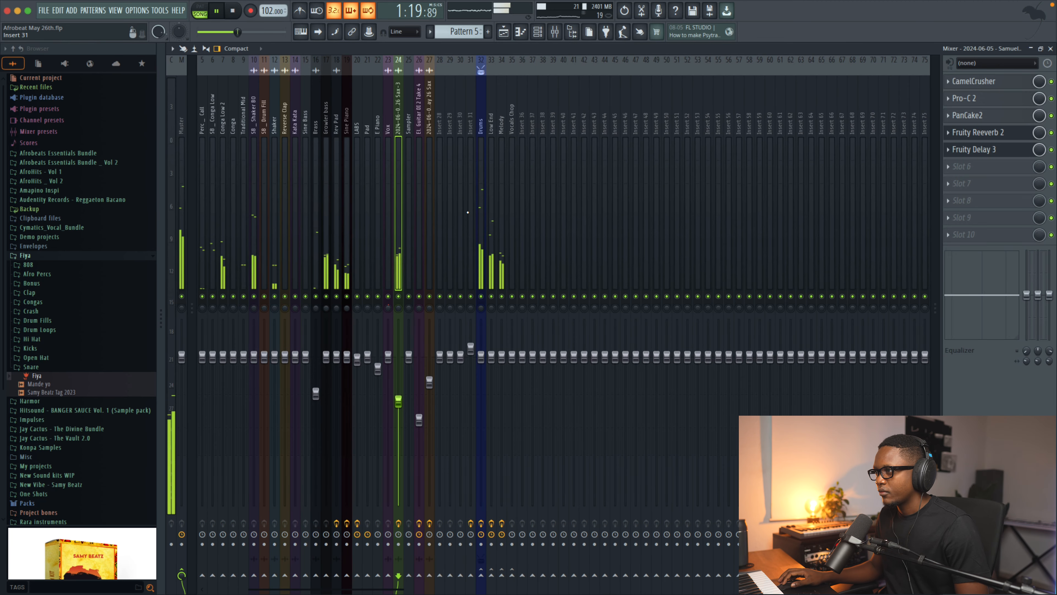
scroll(468, 212, "up", 4)
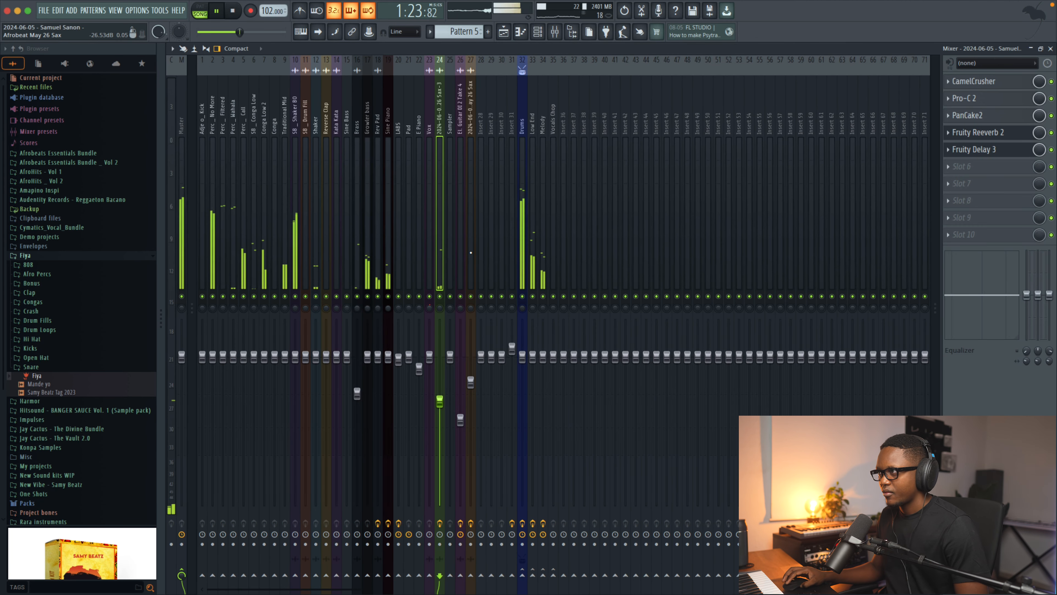
key("F5")
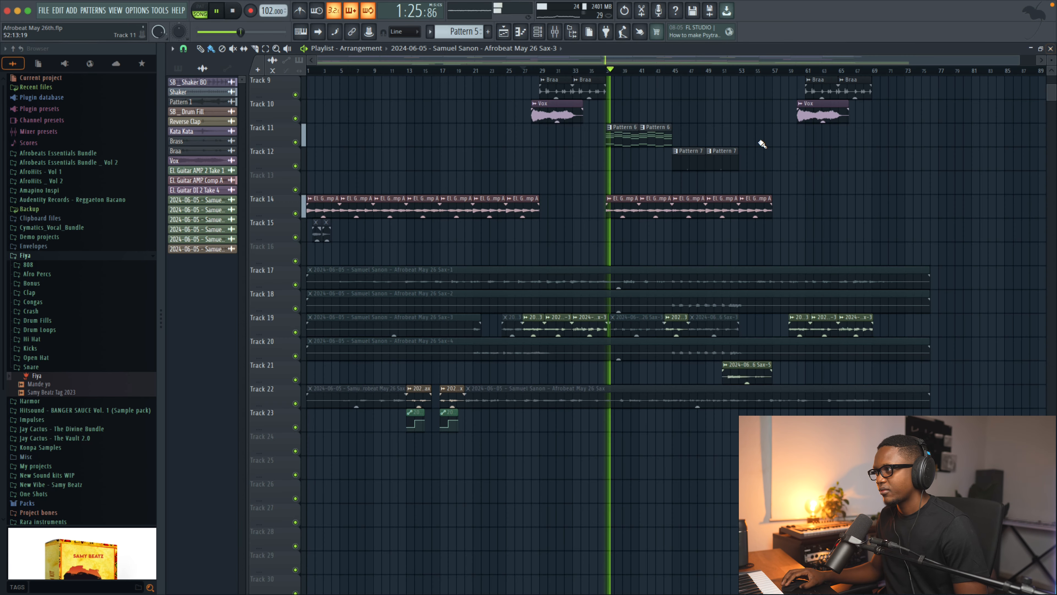
scroll(654, 170, "up", 4)
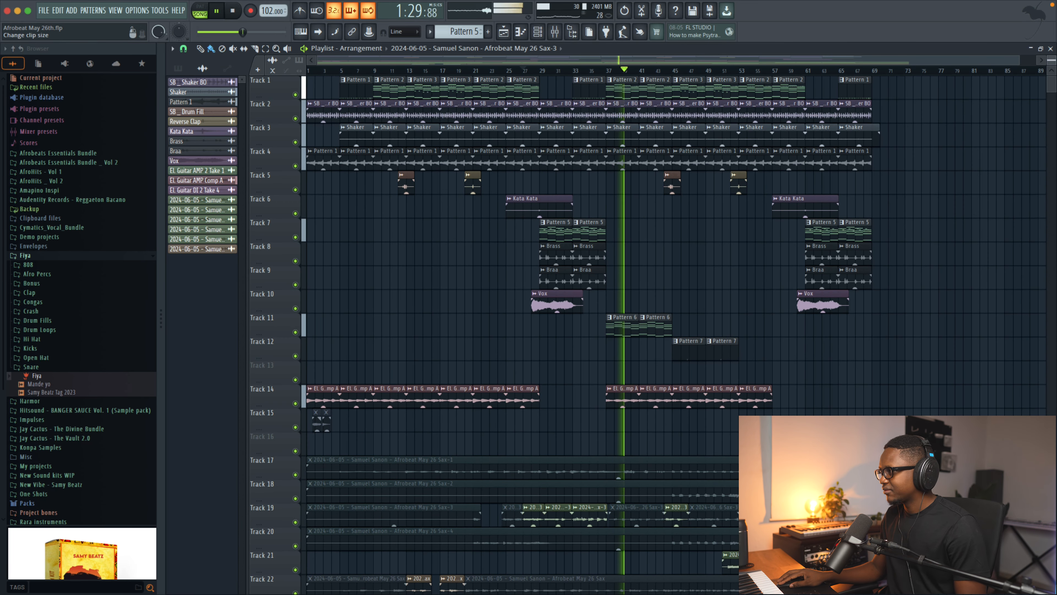
scroll(460, 223, "down", 2, "alt")
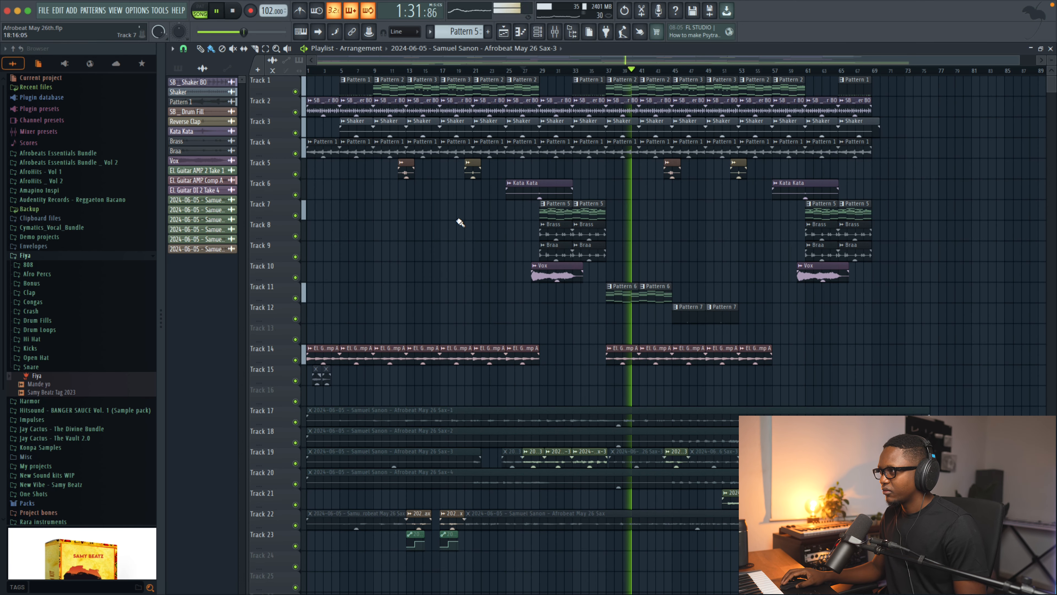
scroll(421, 217, "down", 1)
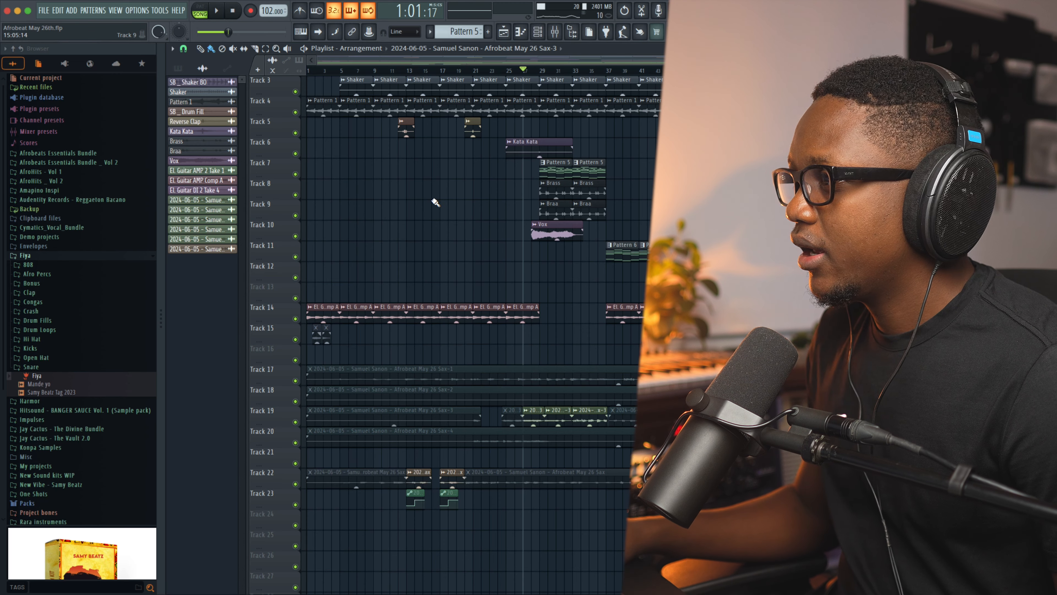
scroll(429, 213, "up", 2)
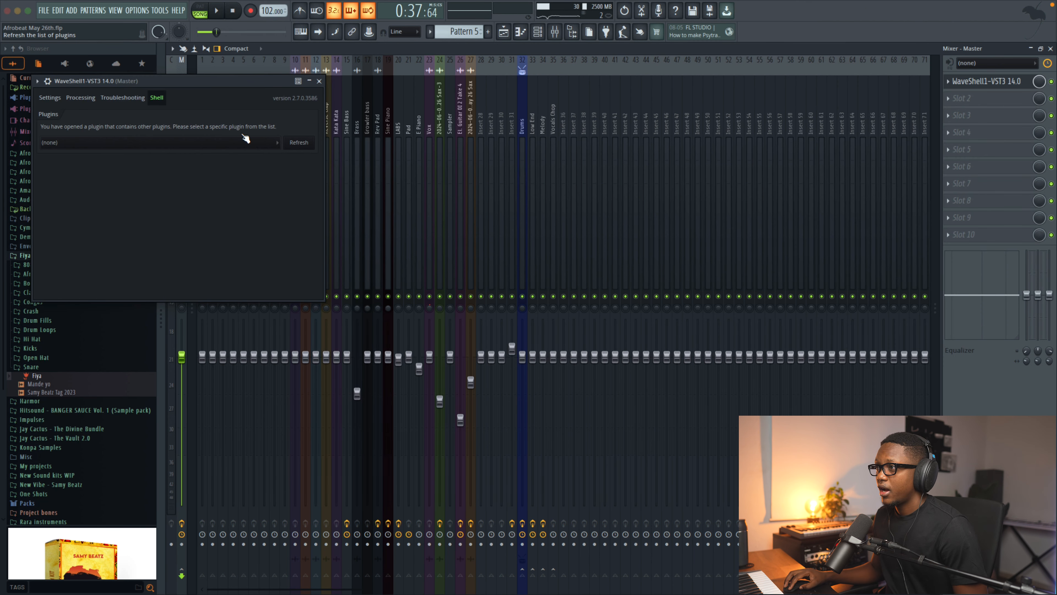
- Choose NLS Buss Stereo in the Master's WaveShell plugin, set its studio to NEVO and play the mix
left_click(239, 142)
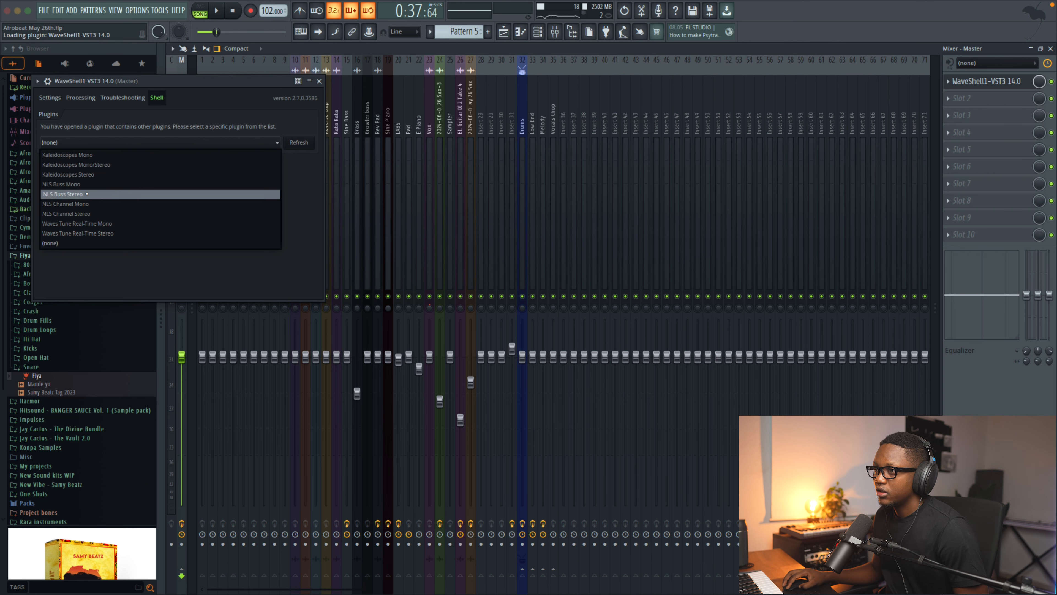
left_click(86, 193)
left_click(65, 203)
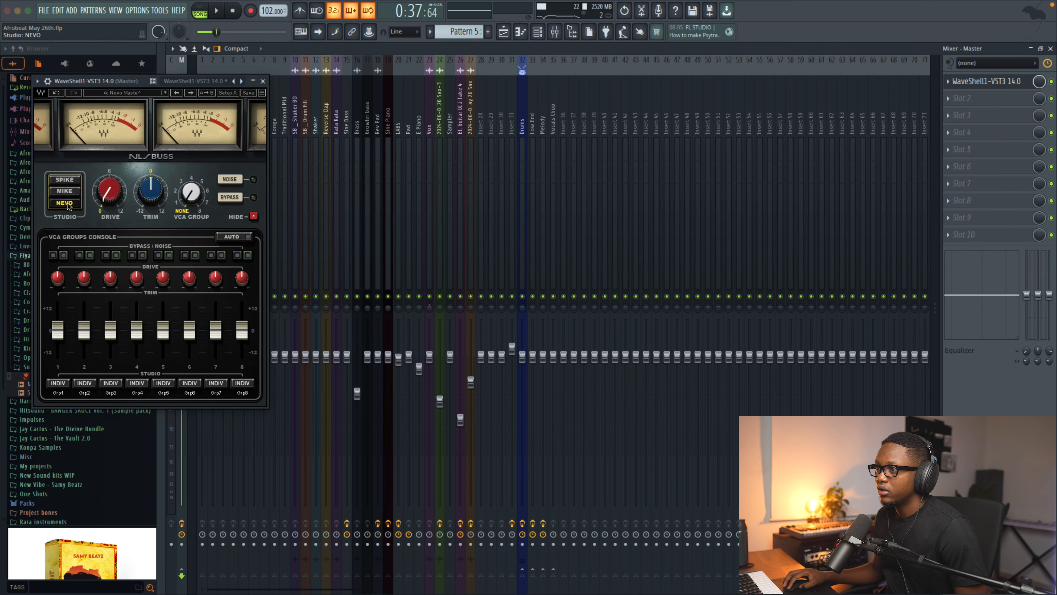
key("space")
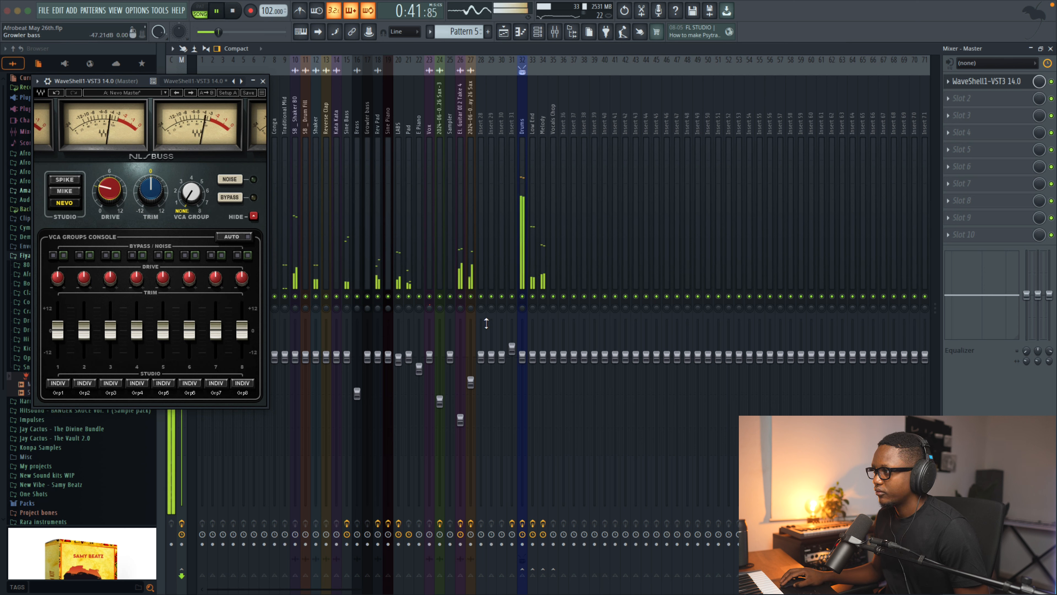
- Reset the Insert 31 fader to its default level and show the playlist
left_click(512, 349, "alt")
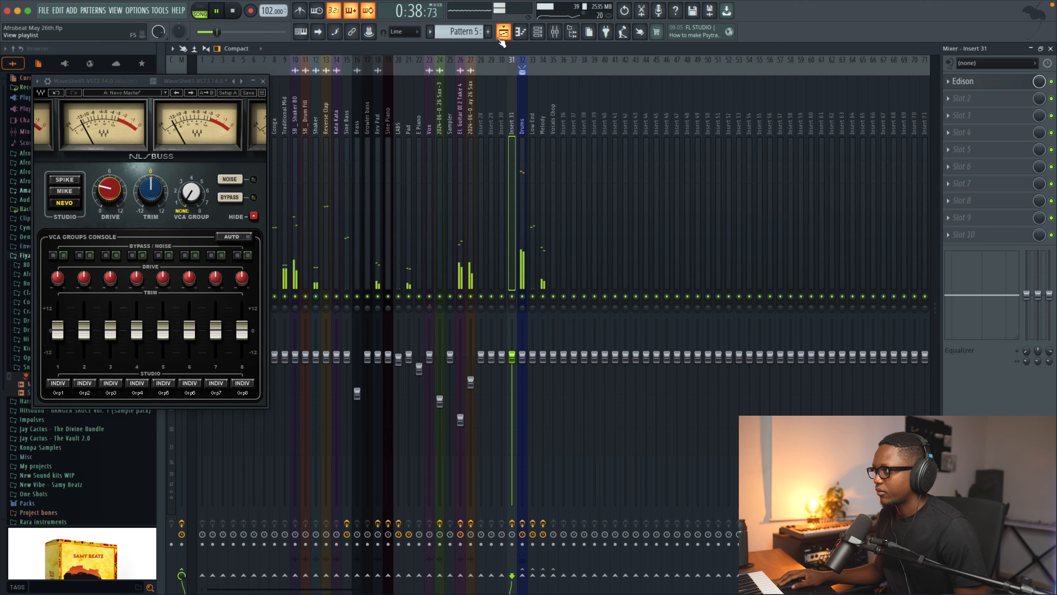
left_click(502, 38)
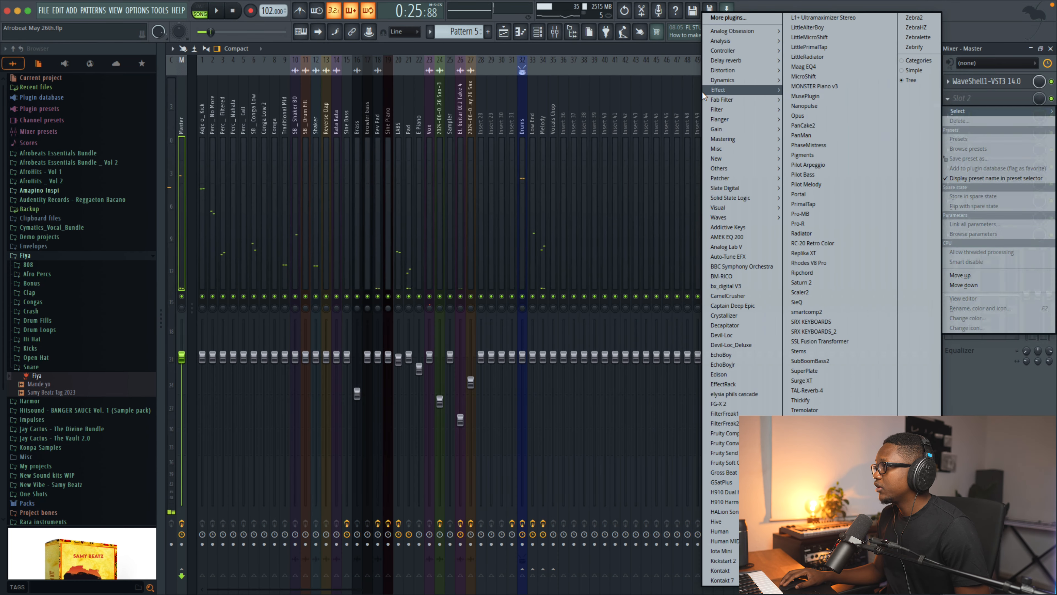
- Add SSL Native Bus Compressor 2 in slot 2 of the Master, set its threshold to 16.9 dB and oversampling to 4x, and audition the mix
mouse_move(743, 202)
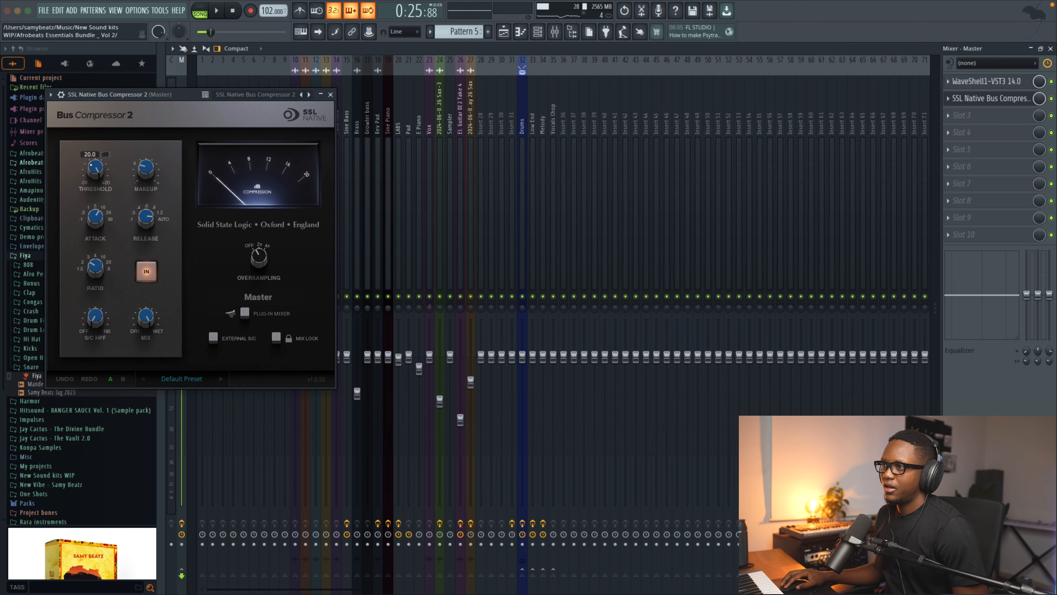
left_click_drag(95, 169, 92, 178)
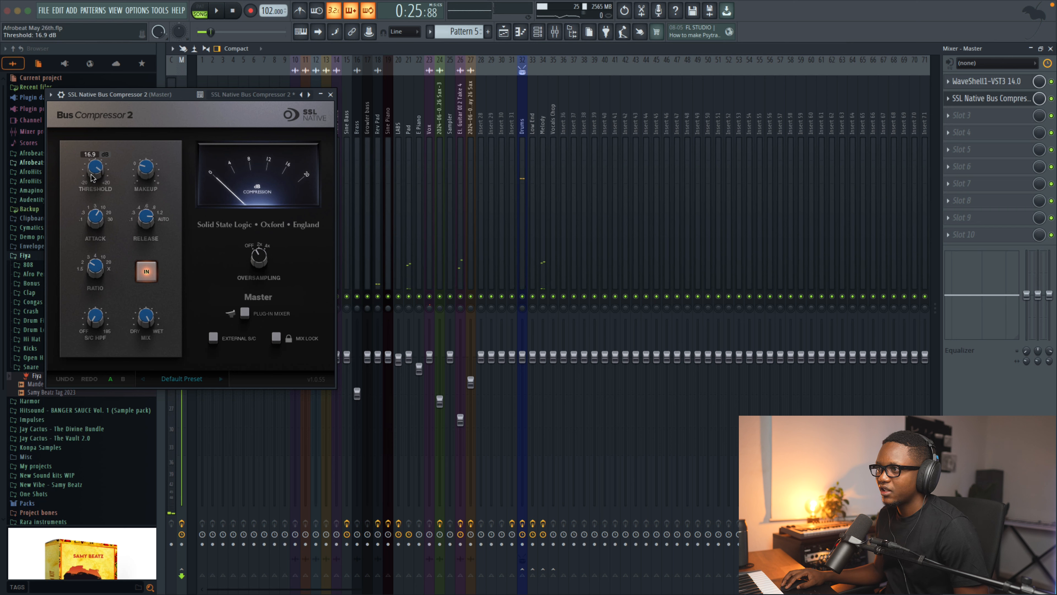
key("space")
key("space")
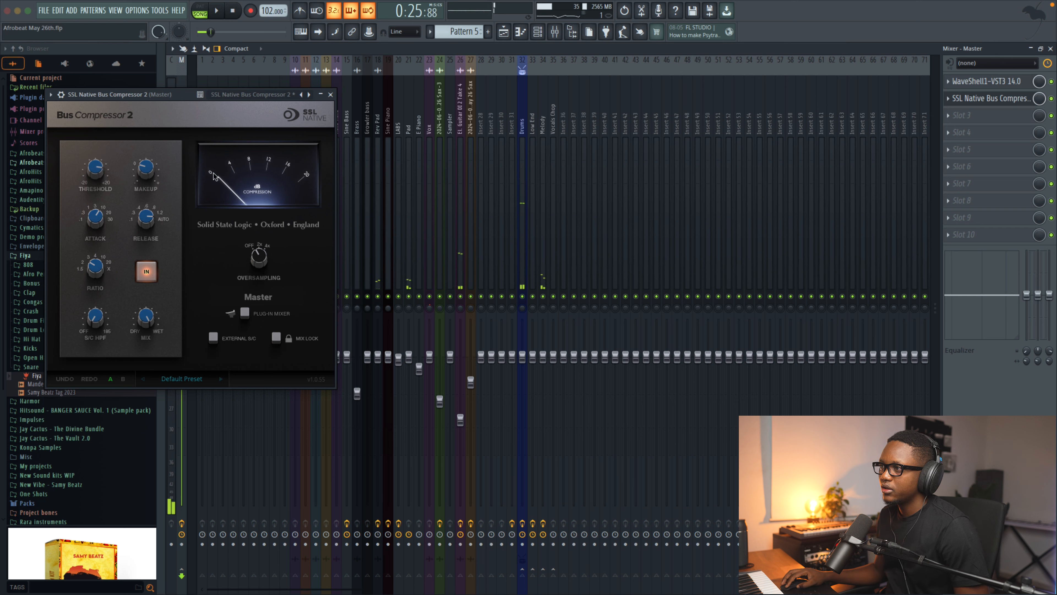
key("space")
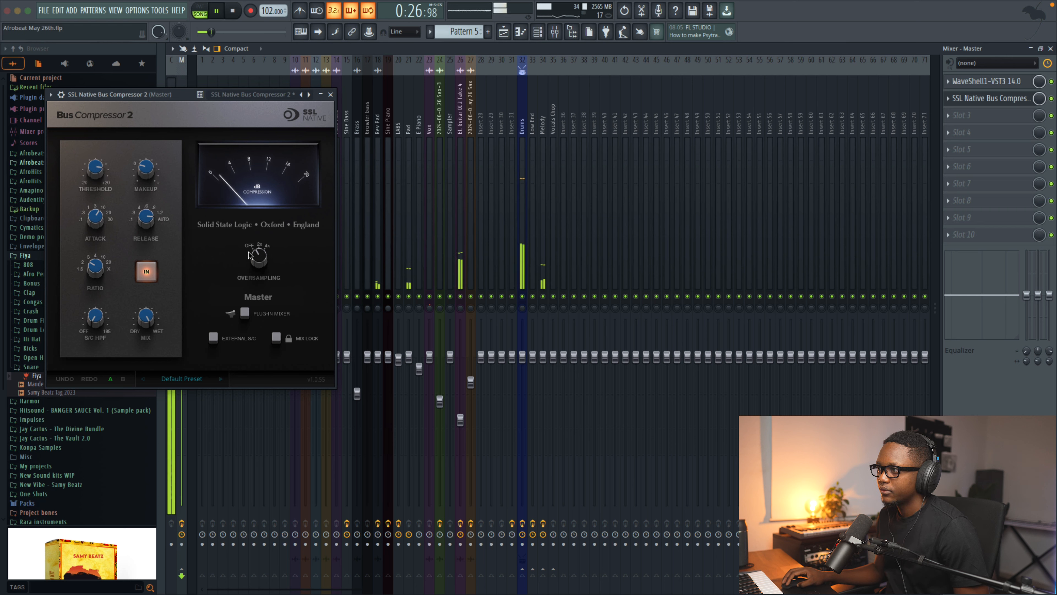
key("space")
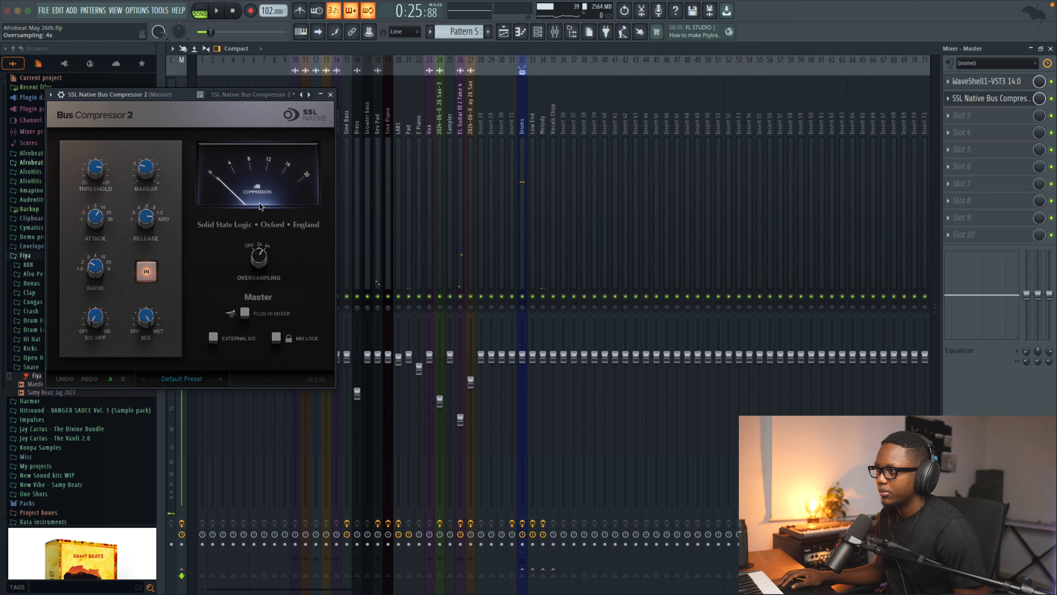
- Add SSL Fusion Stereo Image in slot 3 of the Master and load its SD Mix Bus Width II producer preset
key("space")
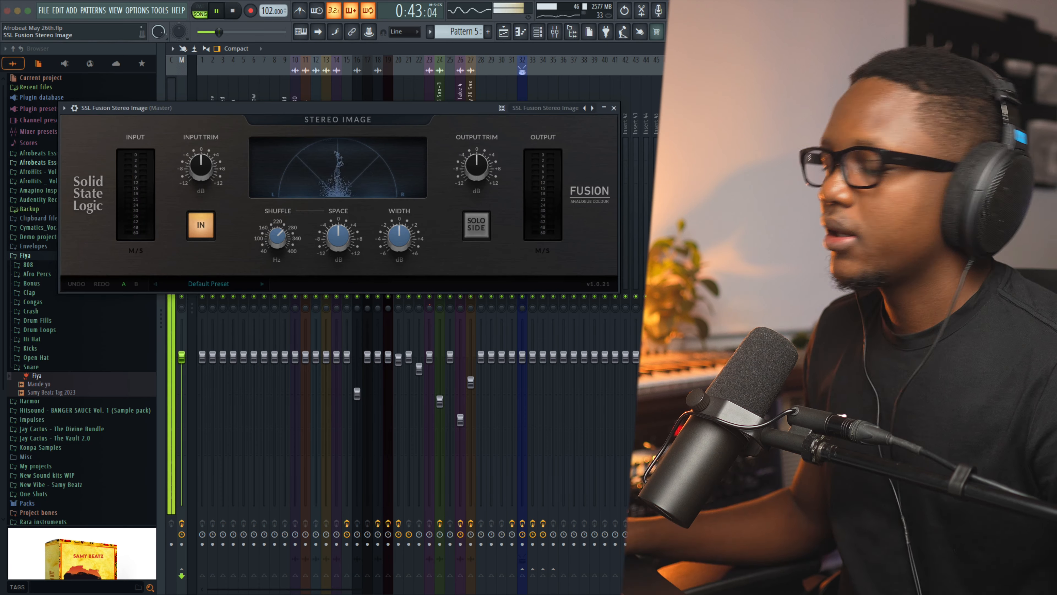
key("space")
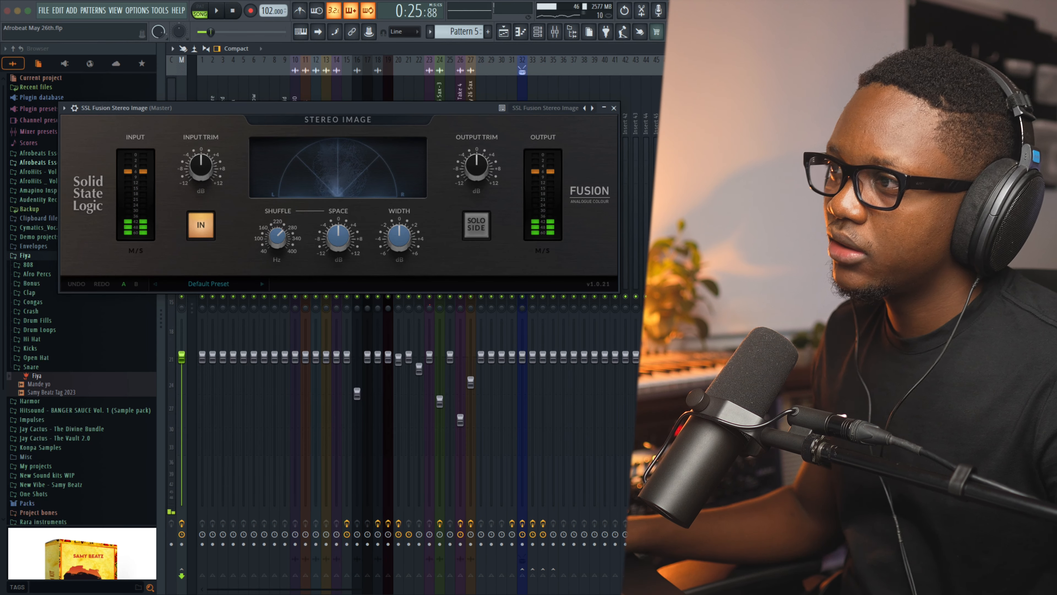
left_click_drag(278, 239, 279, 237)
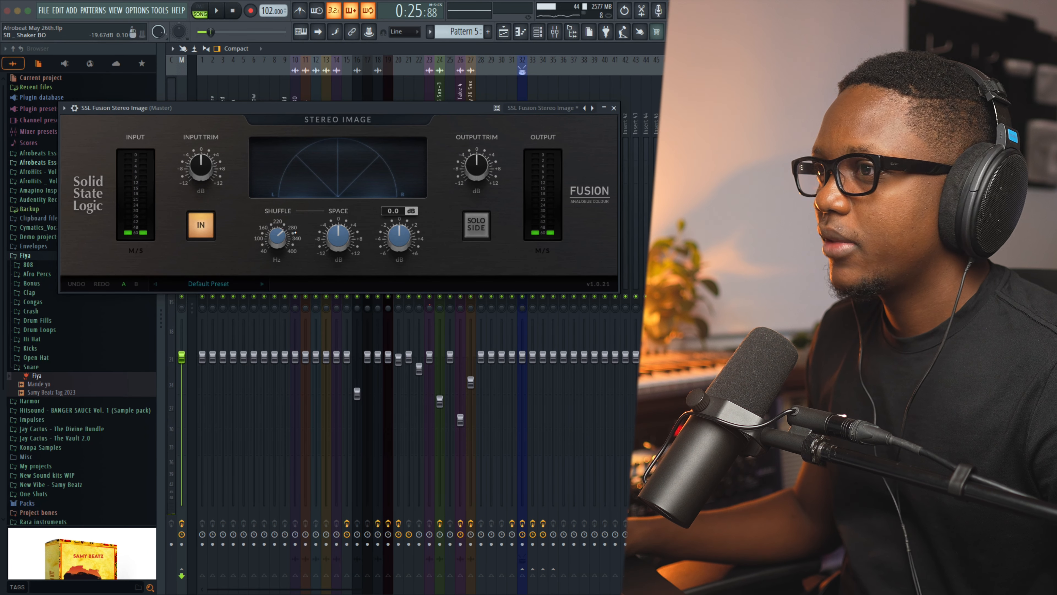
left_click(208, 284)
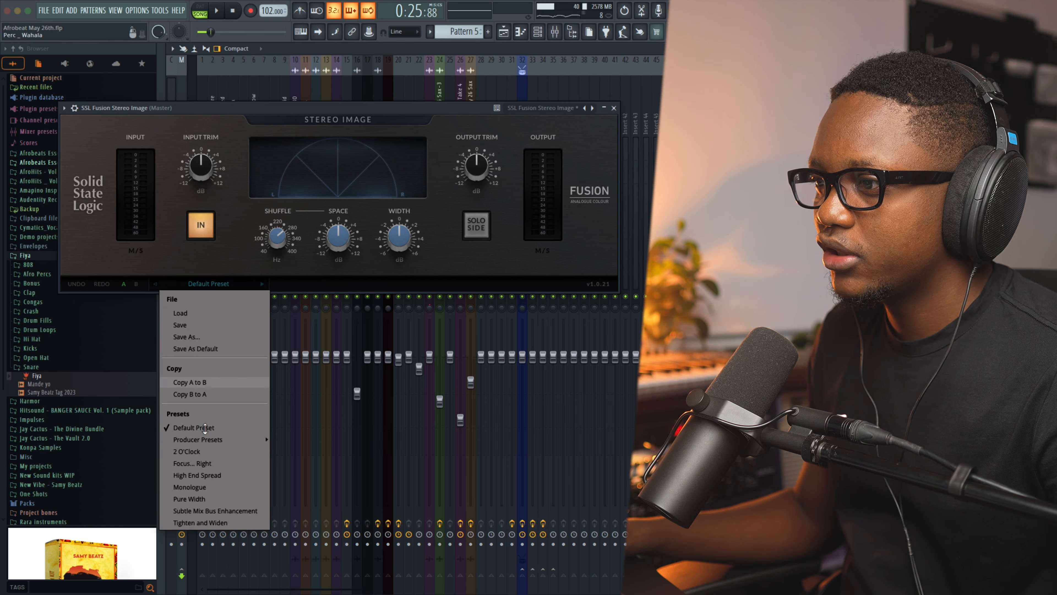
mouse_move(249, 439)
mouse_move(343, 439)
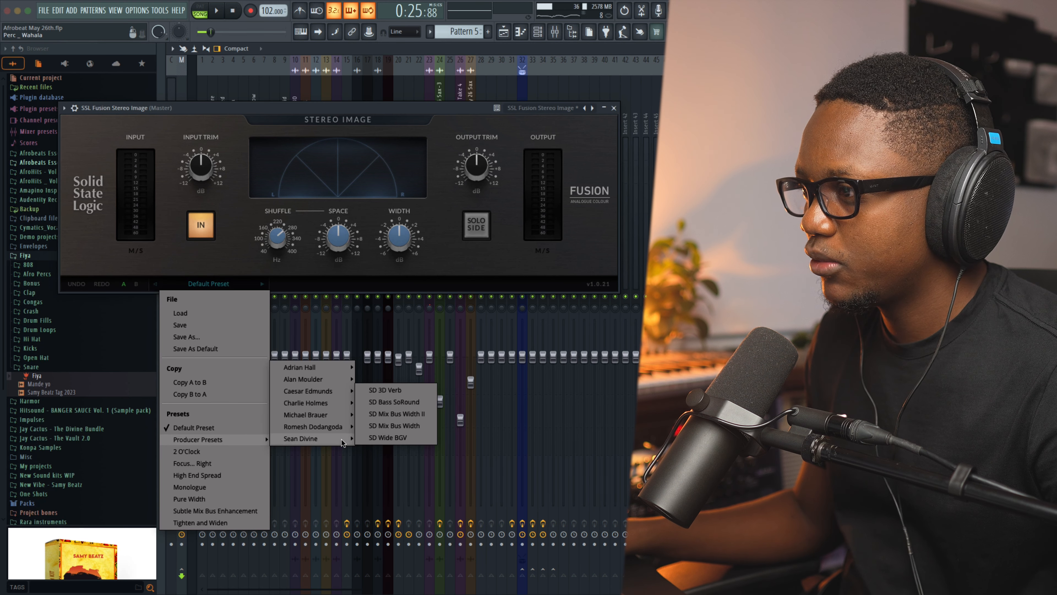
left_click(403, 414)
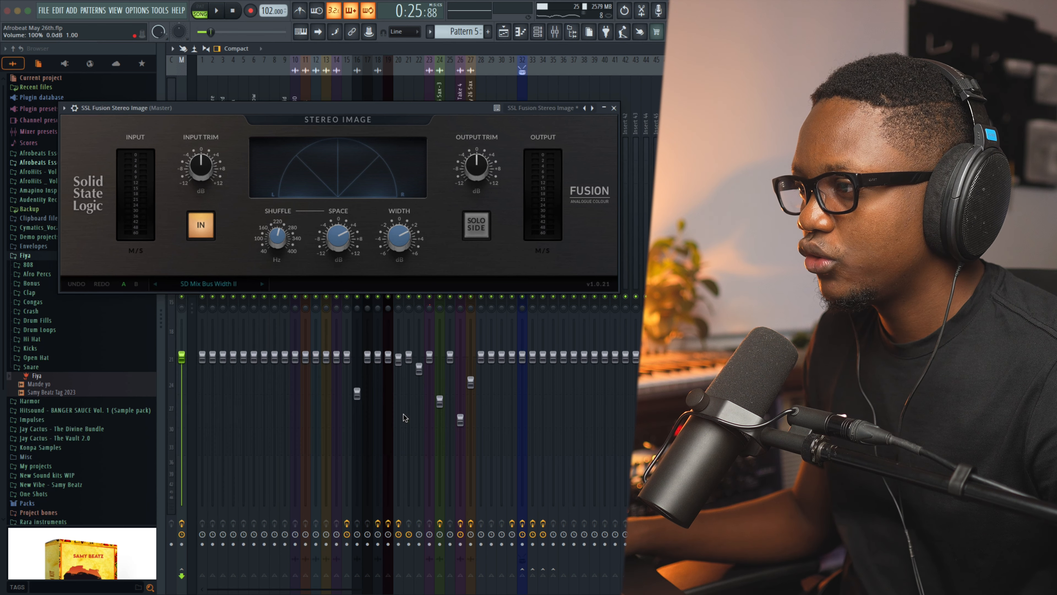
- Audition the side signal alone in Stereo Image while raising Width and setting Space to 5.0 dB, and restore the full signal
left_click(482, 236)
key("space")
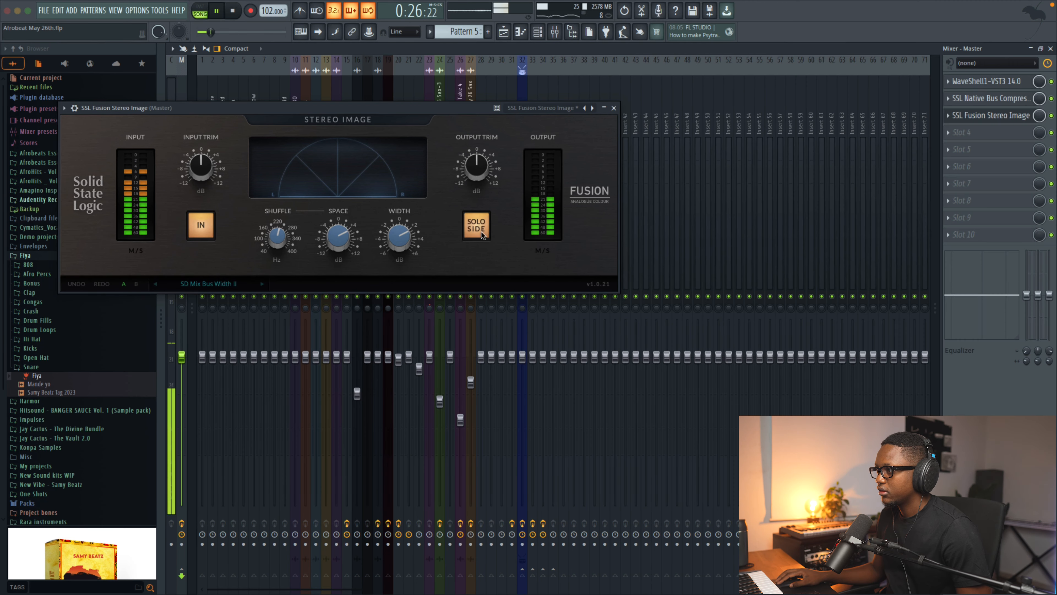
key("space")
key("space")
mouse_move(403, 243)
left_mouse_down()
mouse_move(403, 222)
mouse_move(397, 233)
left_mouse_up()
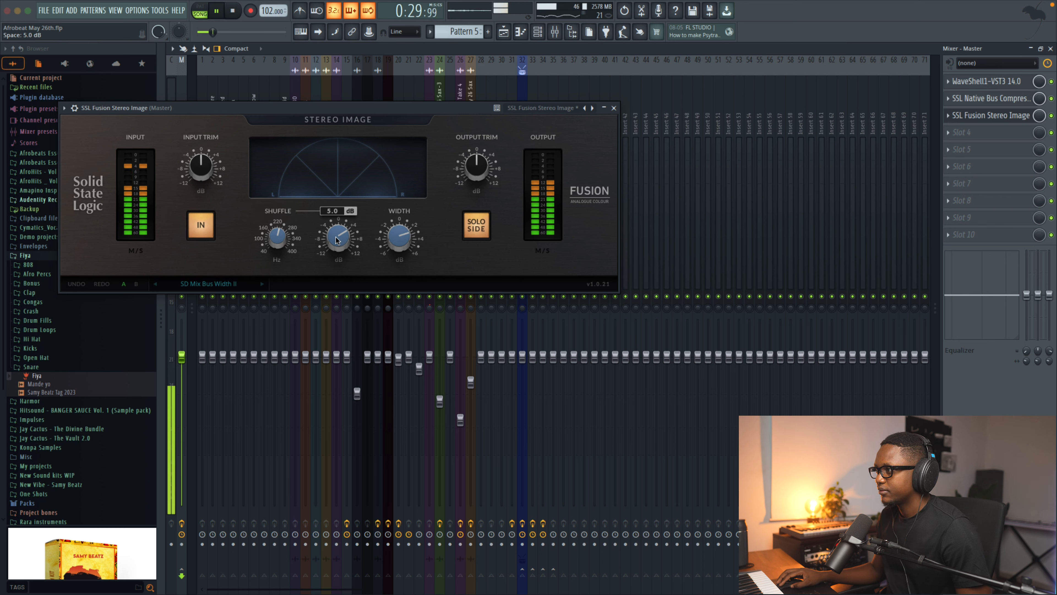
left_click(478, 233)
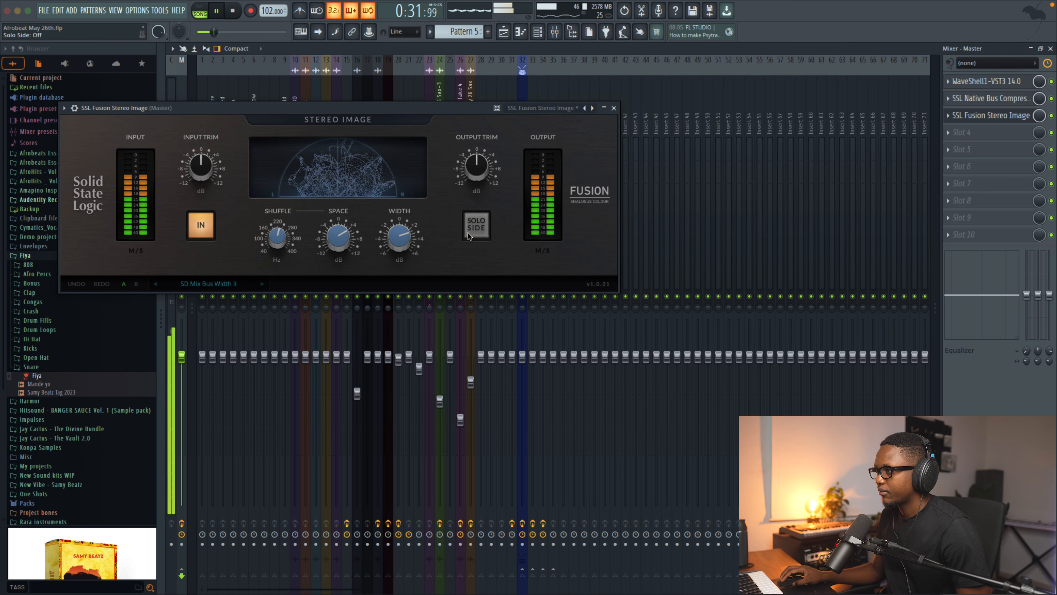
left_click(614, 108)
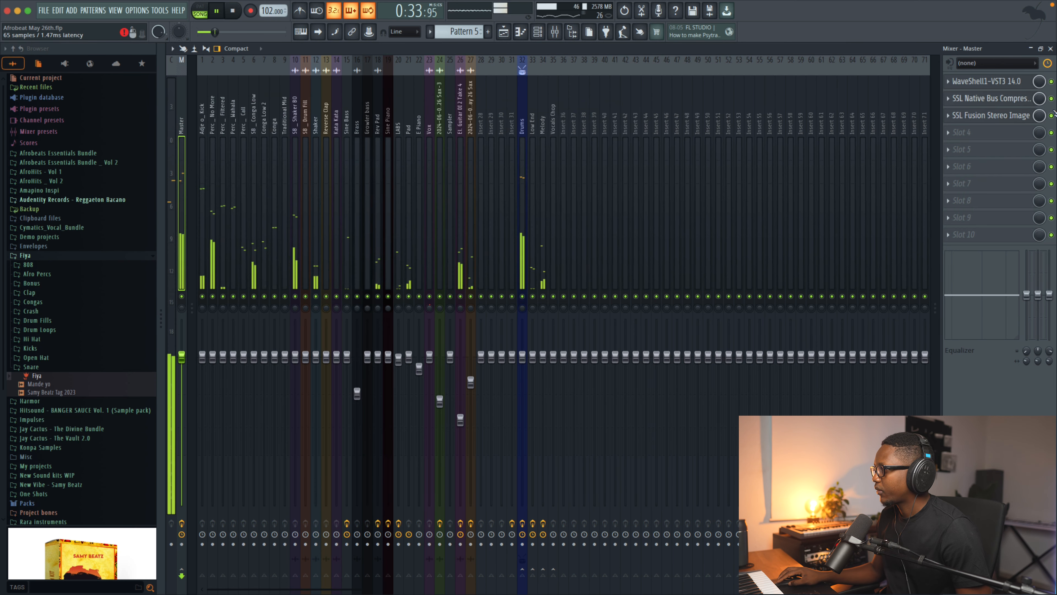
- Try SSL Fusion Stereo Image in slot 6 of the Master while playing the mix, and return it to slot 3
left_click_drag(1053, 118, 1053, 168)
key("space")
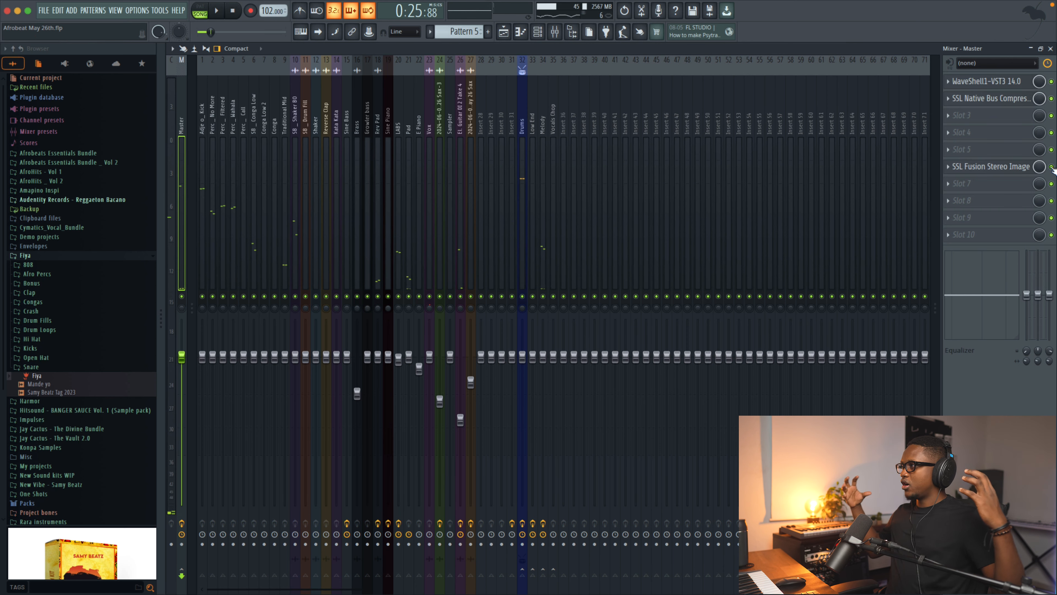
key("space")
left_click_drag(1053, 167, 1007, 119)
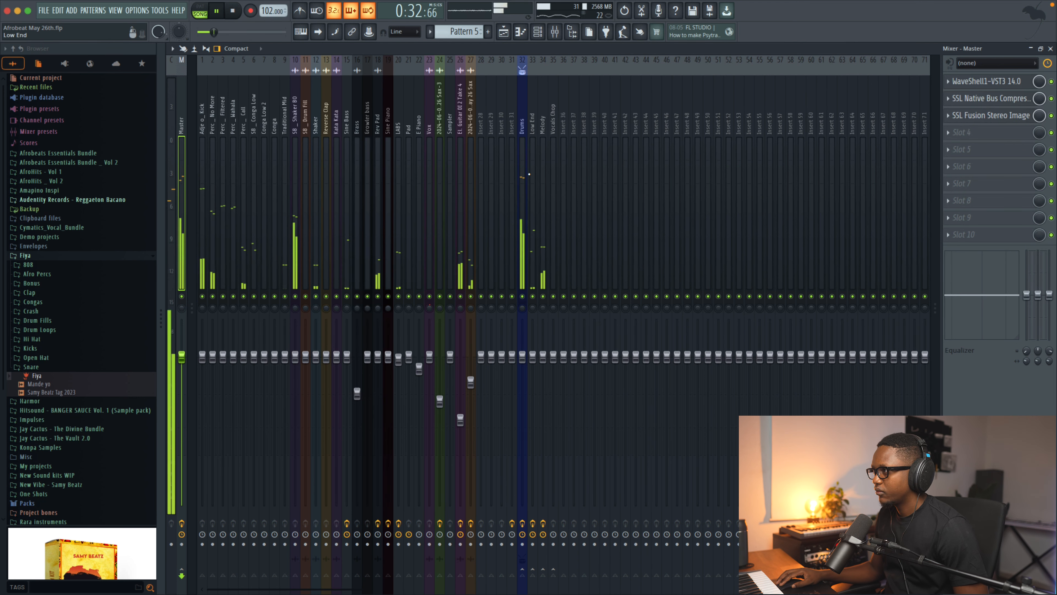
- Lower the Low End bus fader slightly while the mix plays
left_click(537, 161)
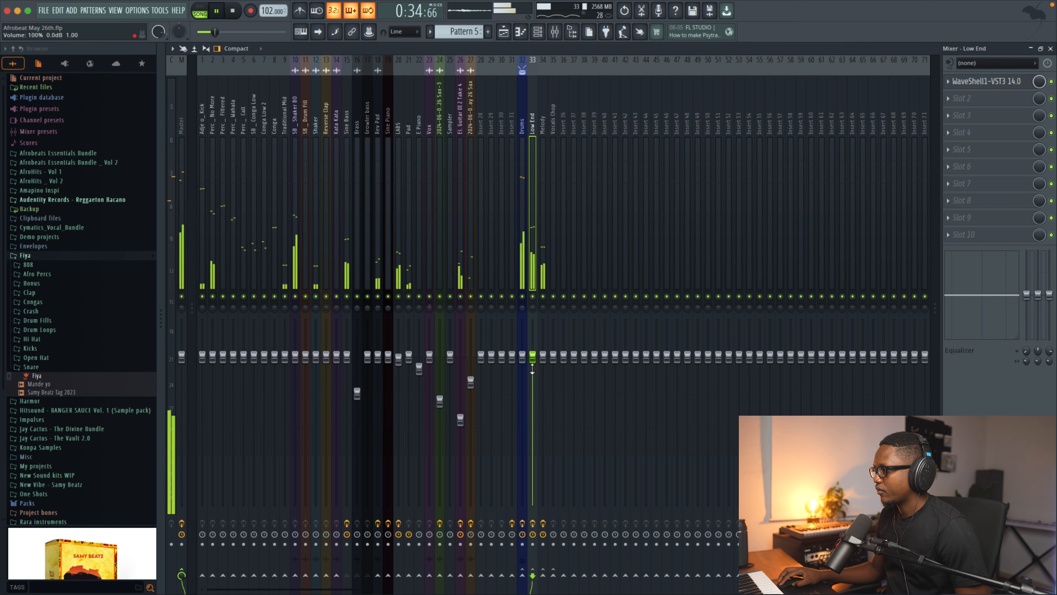
left_click_drag(533, 355, 536, 368)
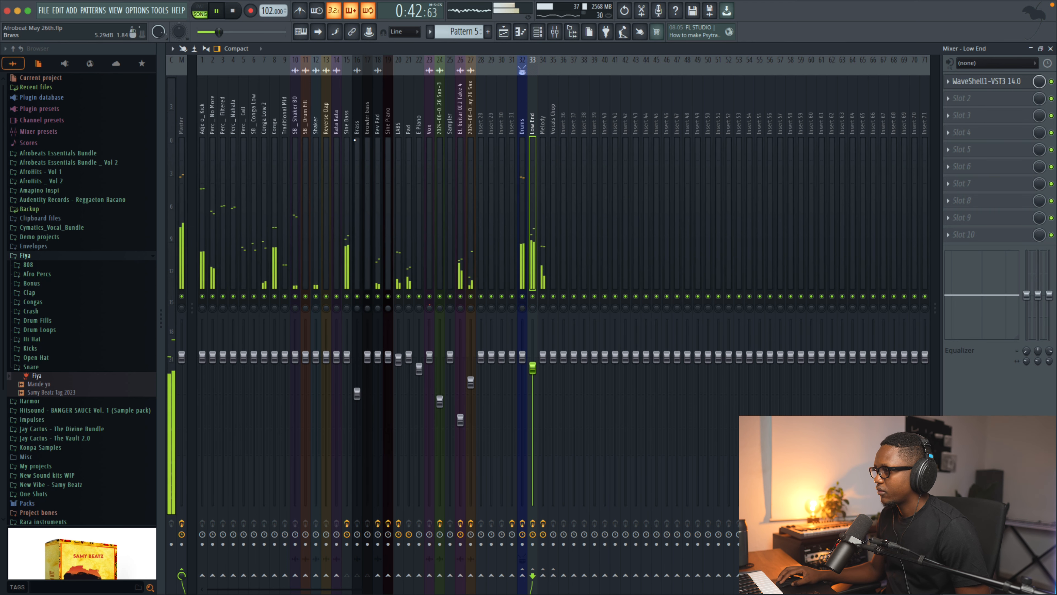
scroll(453, 144, "down", 1)
key("space")
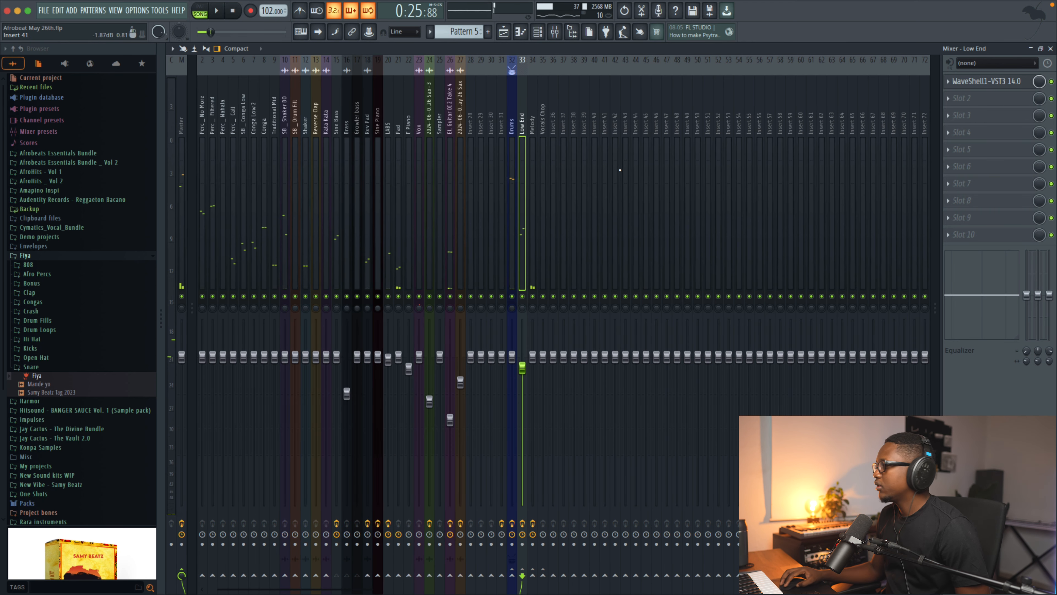
- Add AMEK EQ 200 in slot 4 of the Master, set its Mono Maker to 150 Hz, and check the Low End bus in playback
left_click(183, 164)
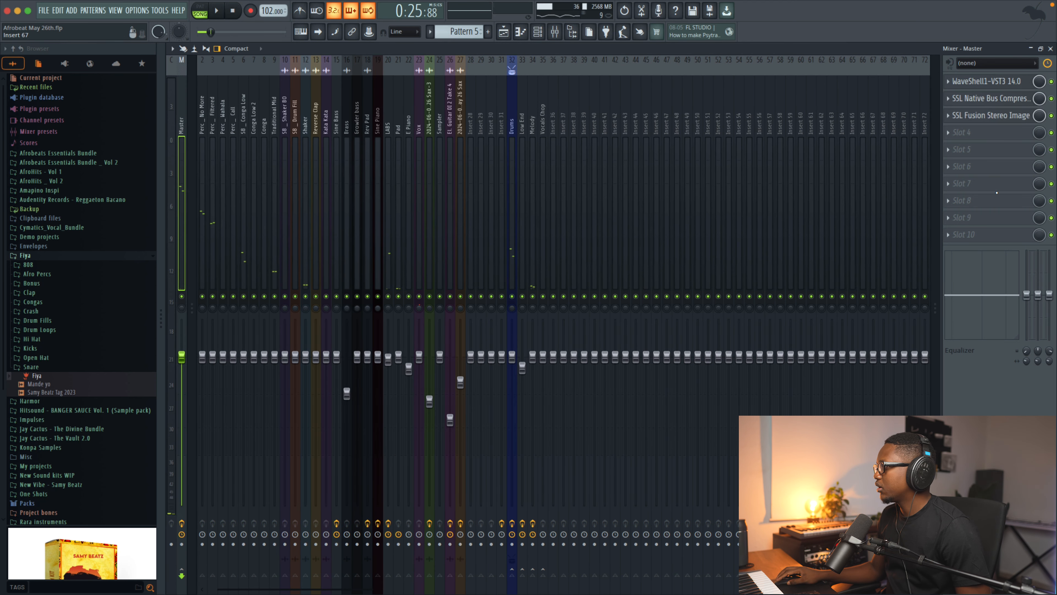
left_click(960, 150)
left_click(737, 237)
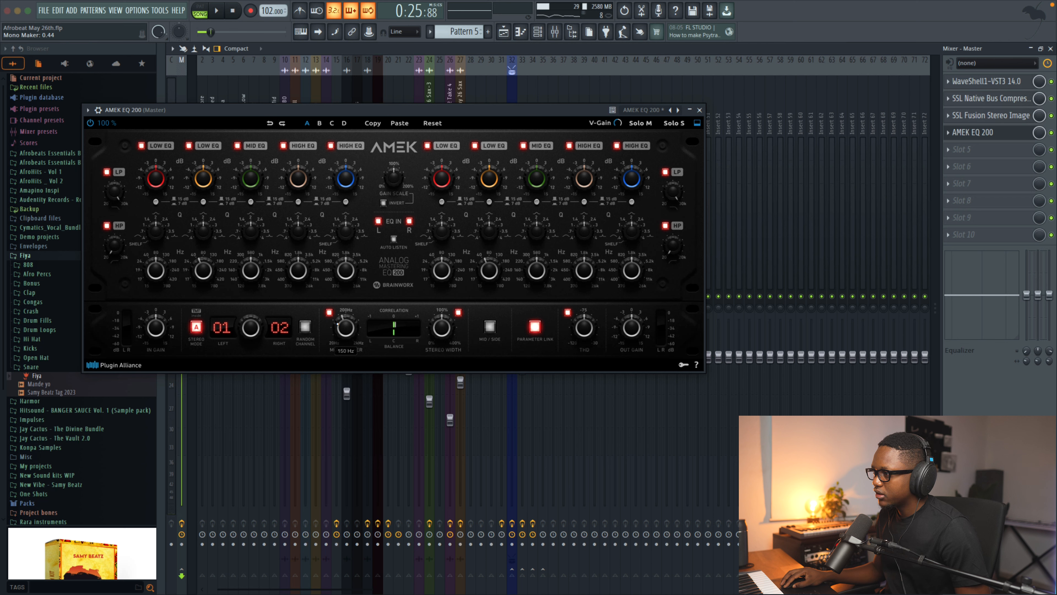
key("space")
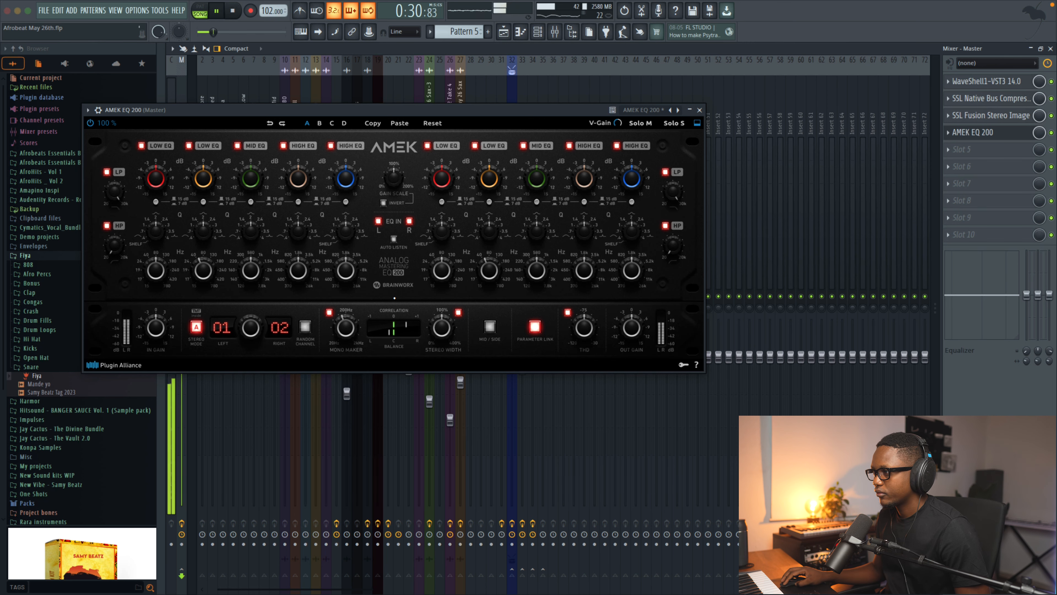
scroll(707, 112, "right", 1)
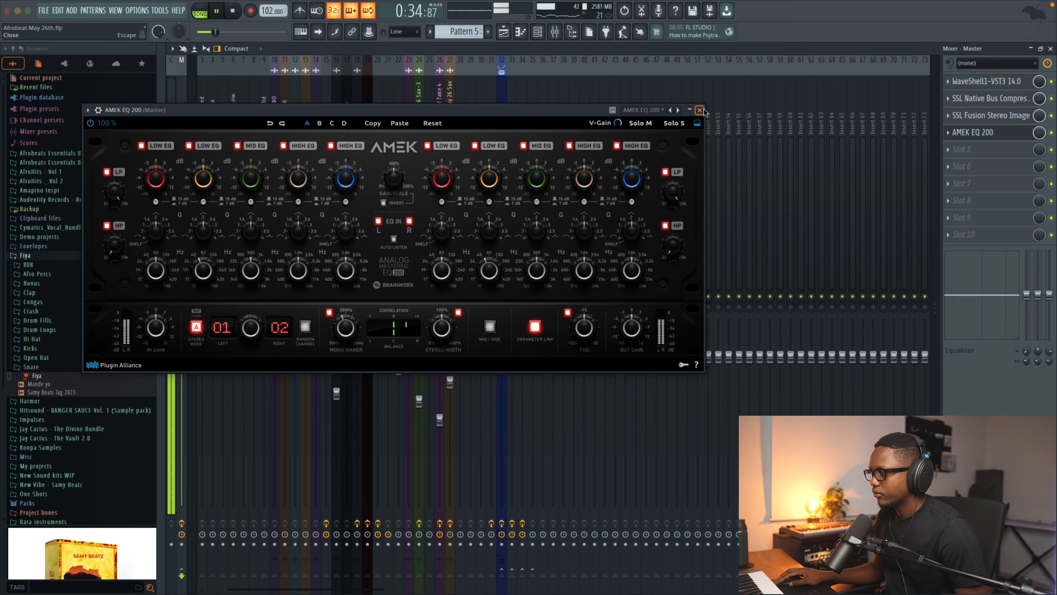
left_click(701, 110)
left_click(516, 258)
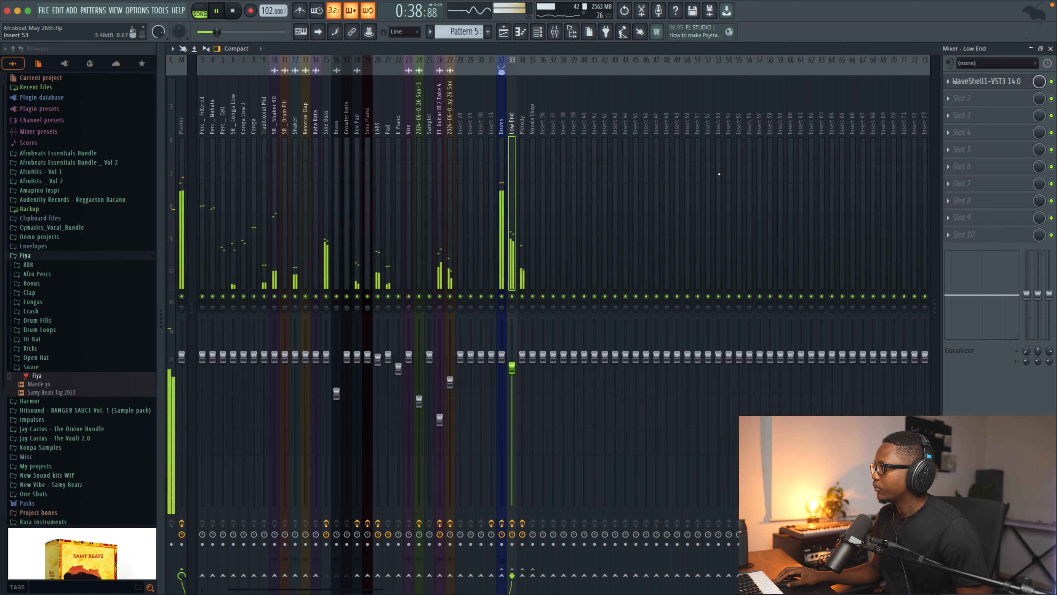
scroll(730, 158, "left", 1)
- Add SSL Fusion Violet EQ in slot 5 of the Master with FAT enabled, low frequency 70 Hz and low gain 4.1 dB
left_click(182, 129)
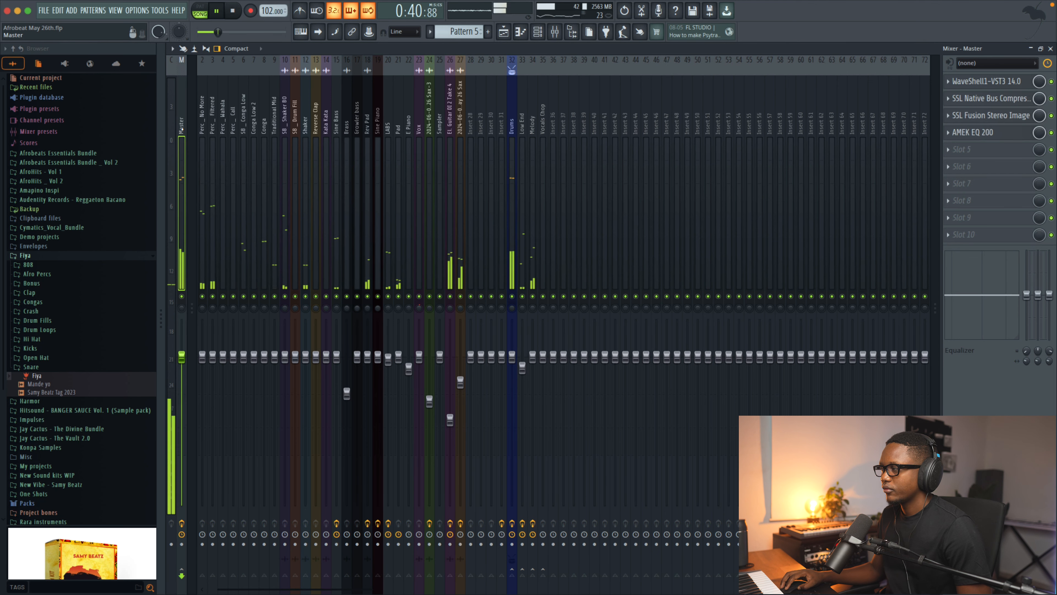
key("space")
left_click(961, 149)
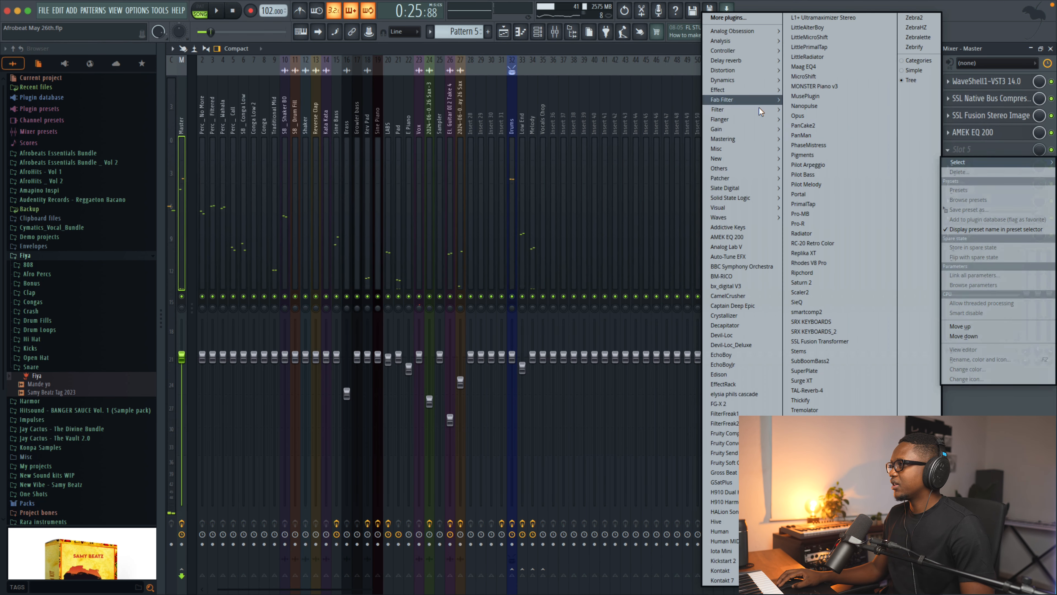
mouse_move(734, 194)
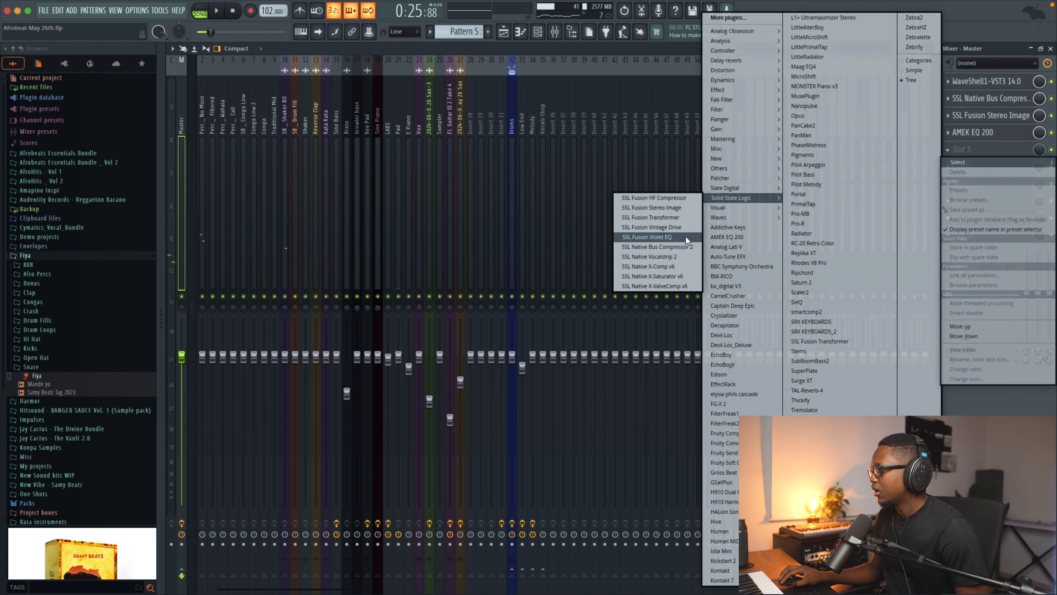
left_click(660, 237)
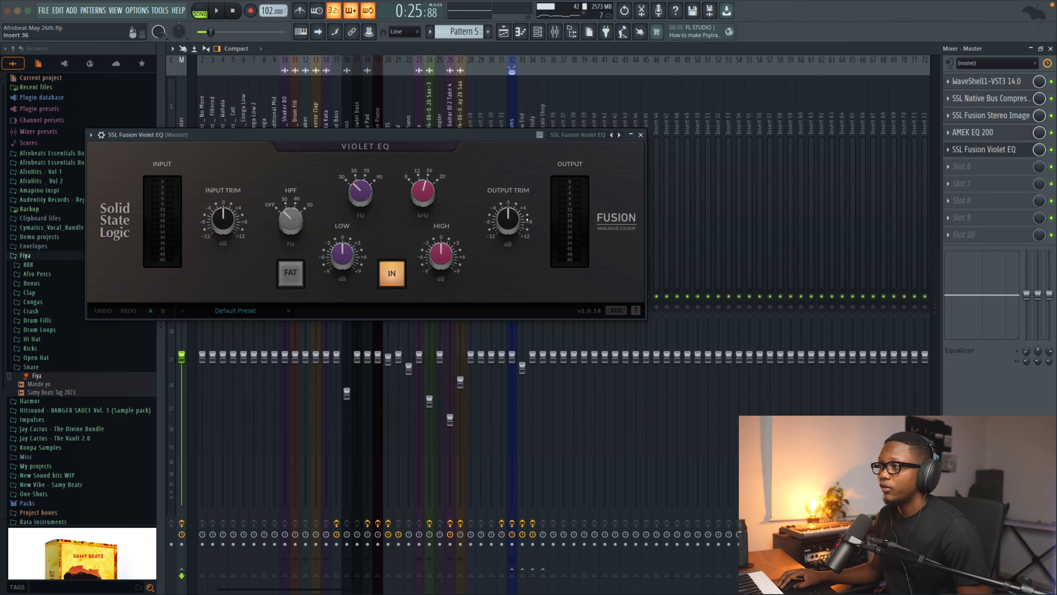
left_click(304, 281)
key("space")
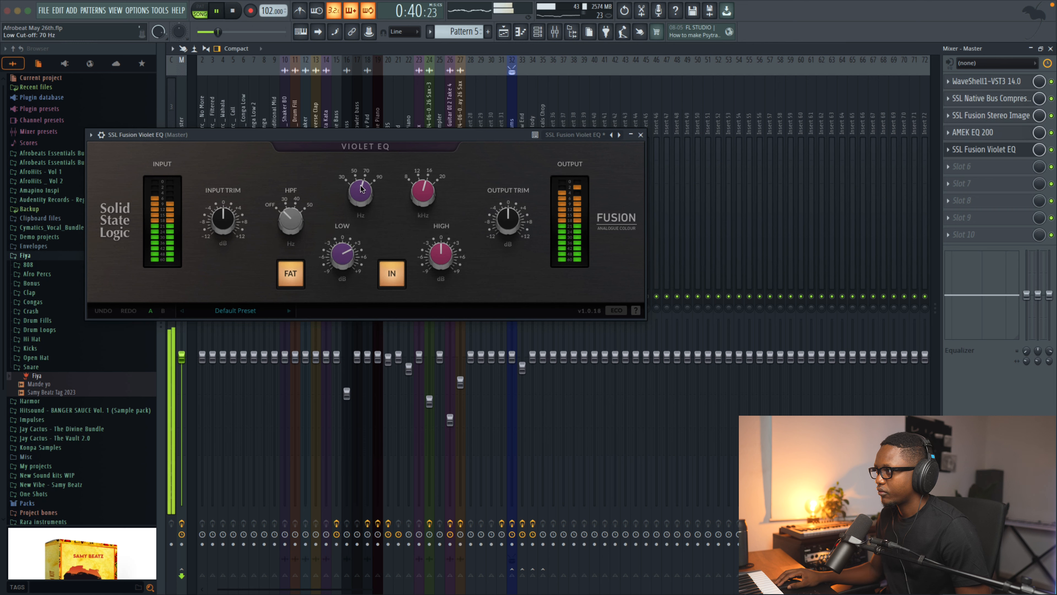
mouse_move(345, 248)
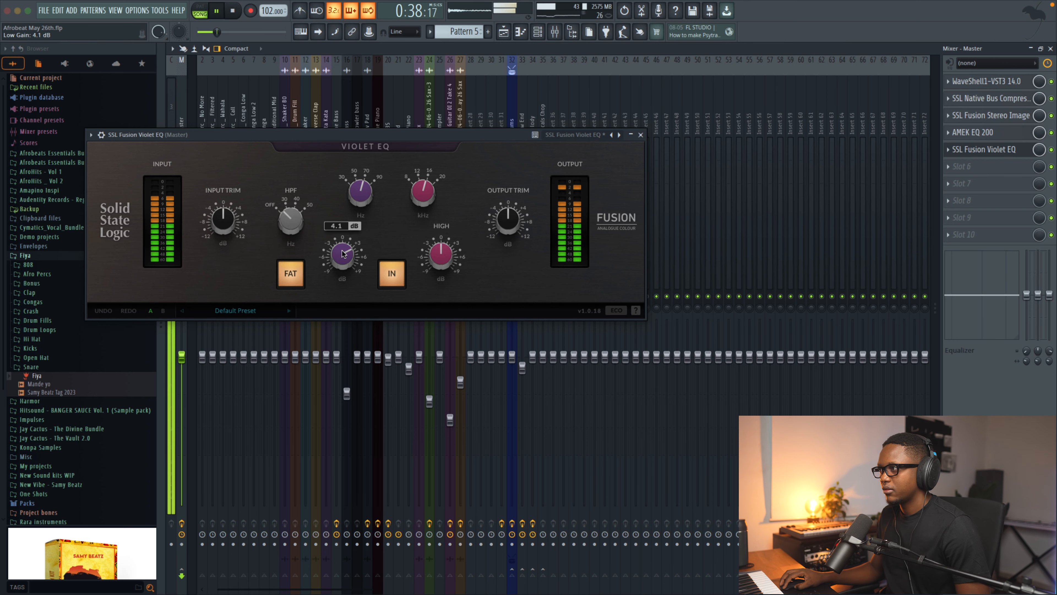
left_click(641, 135)
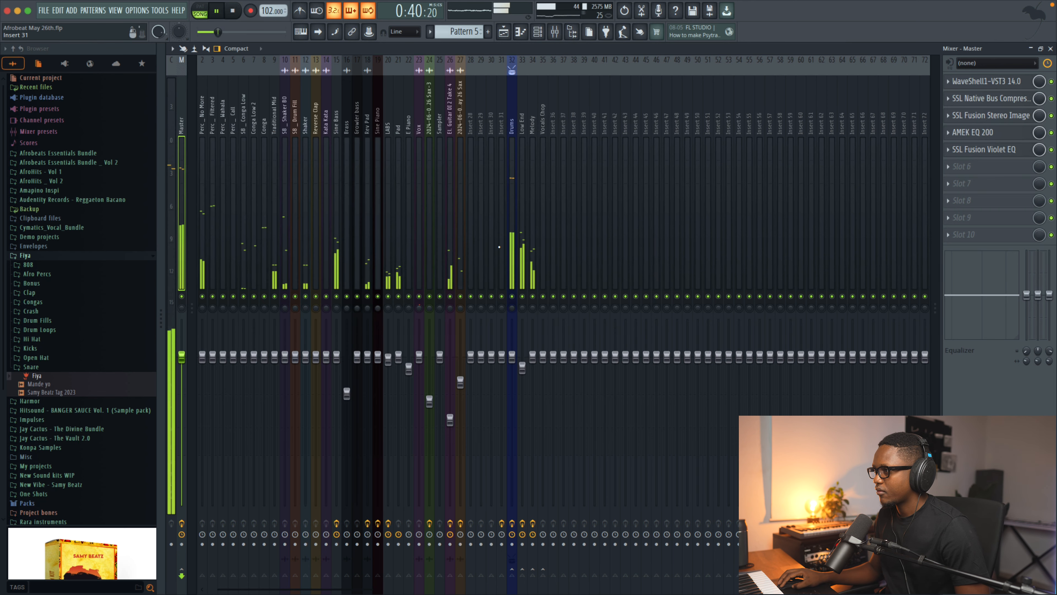
- Bypass the UADx Verve Analog plugin on the Sine Bass channel and audition the mix
left_click(337, 209)
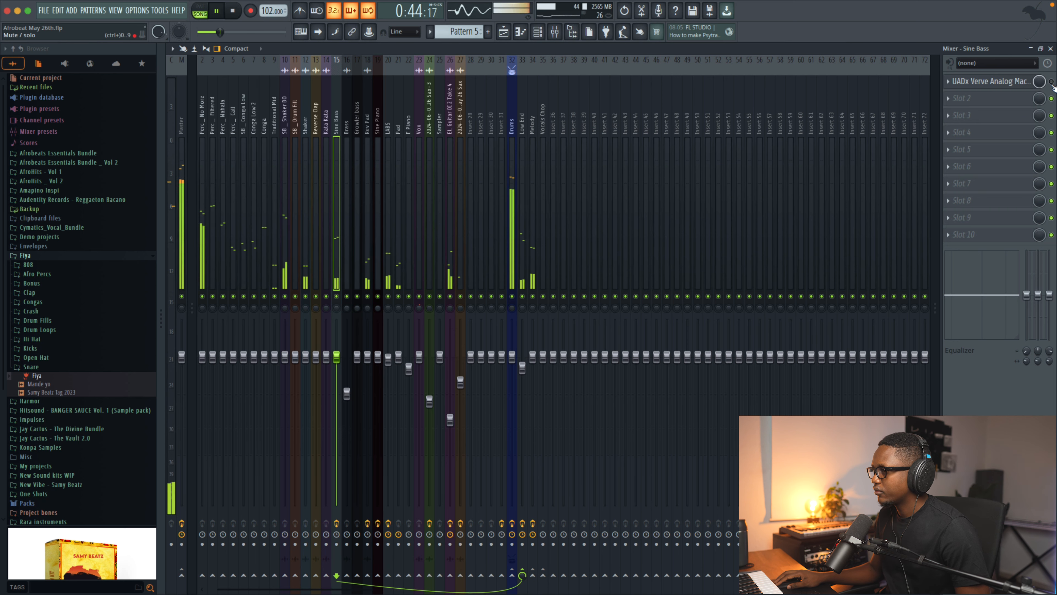
key("space")
key("space")
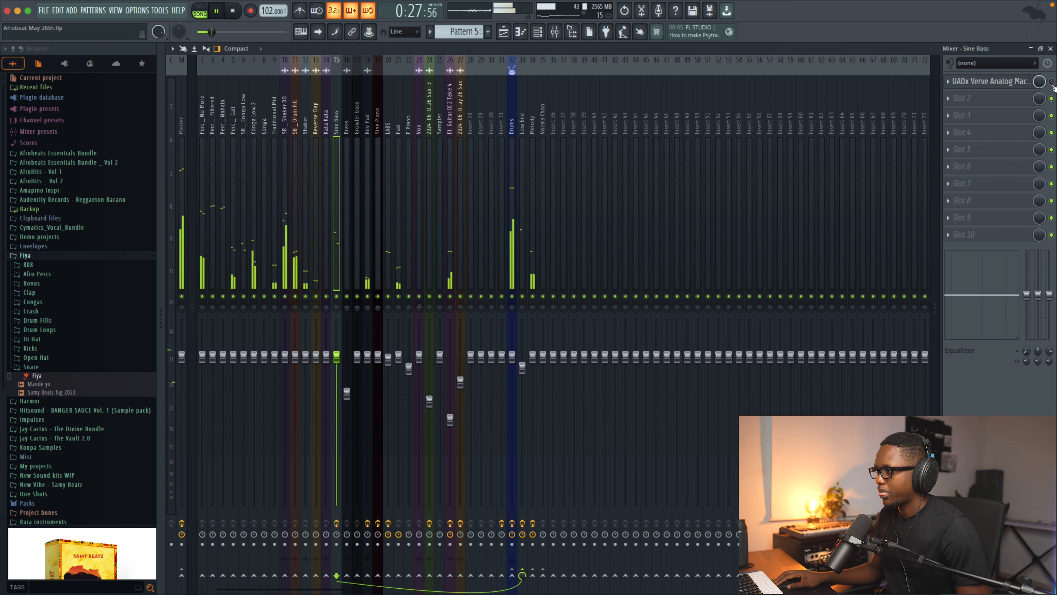
key("space")
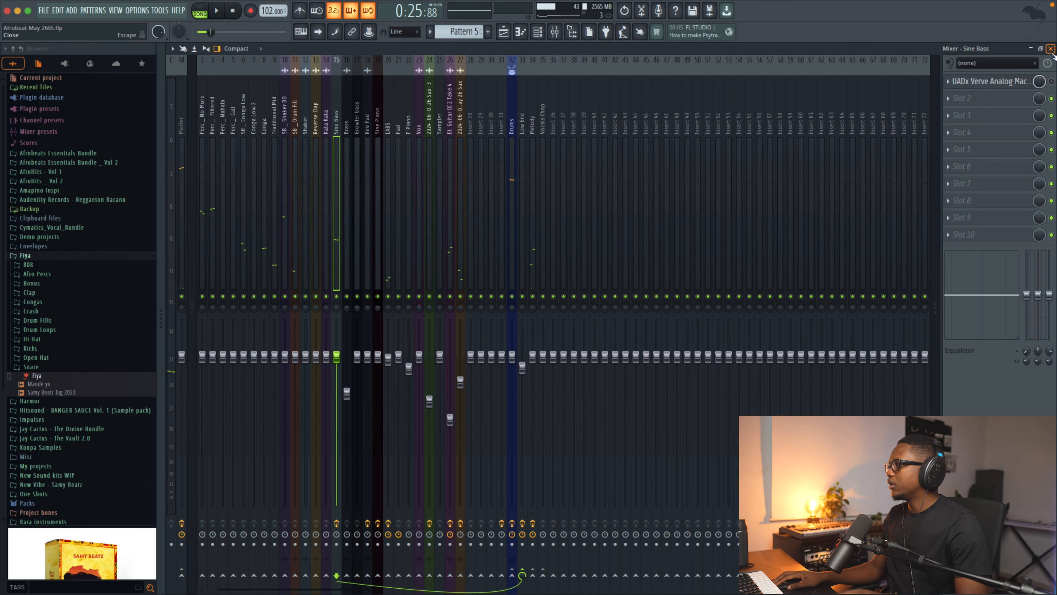
- Add WaveShell1-VST3 14.0 in slot 6 of the Master
left_click(1050, 49)
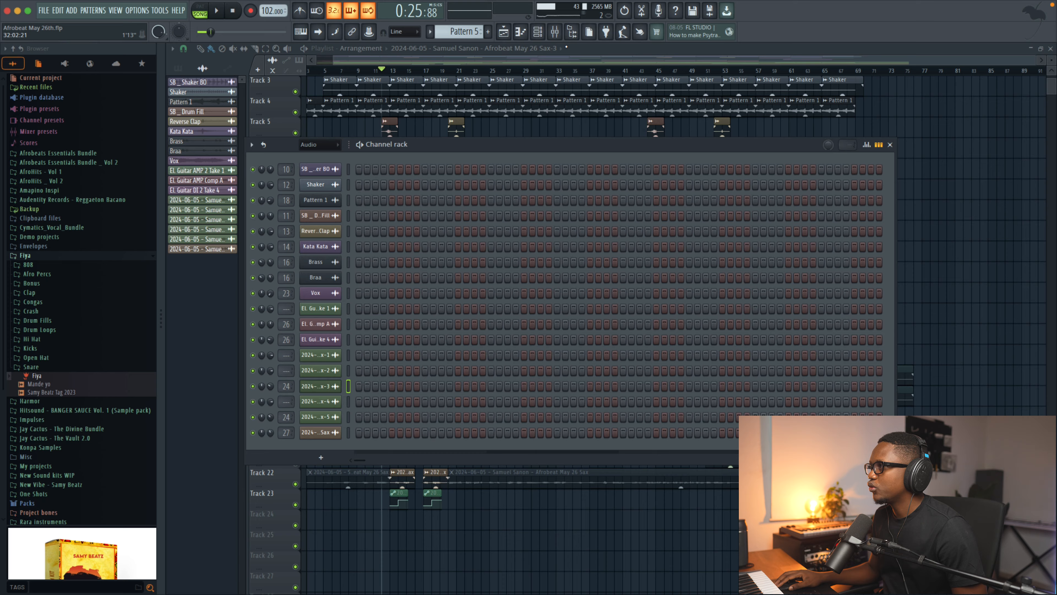
left_click(555, 31)
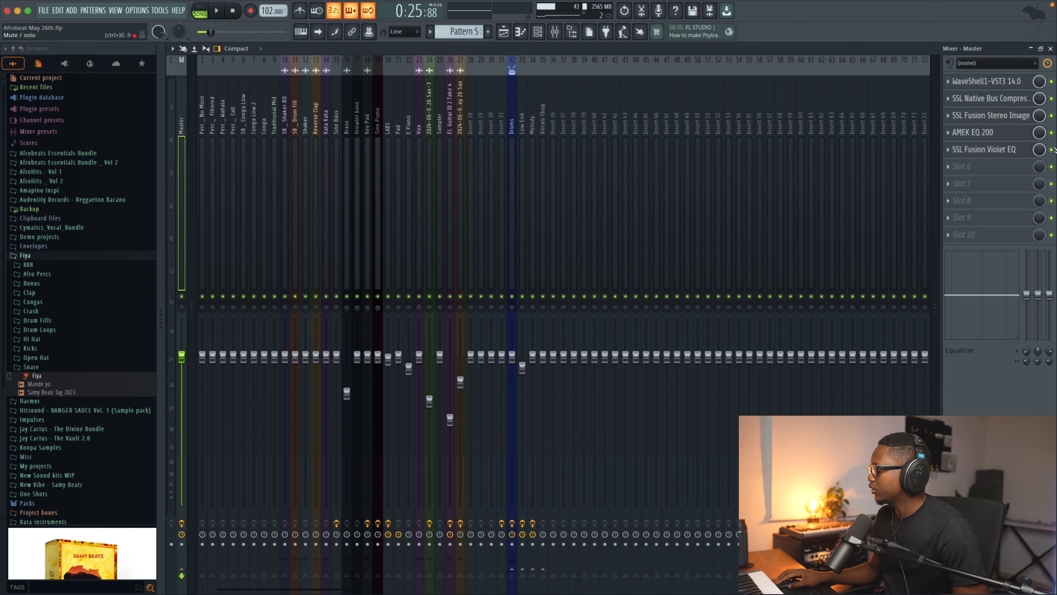
left_click(953, 168)
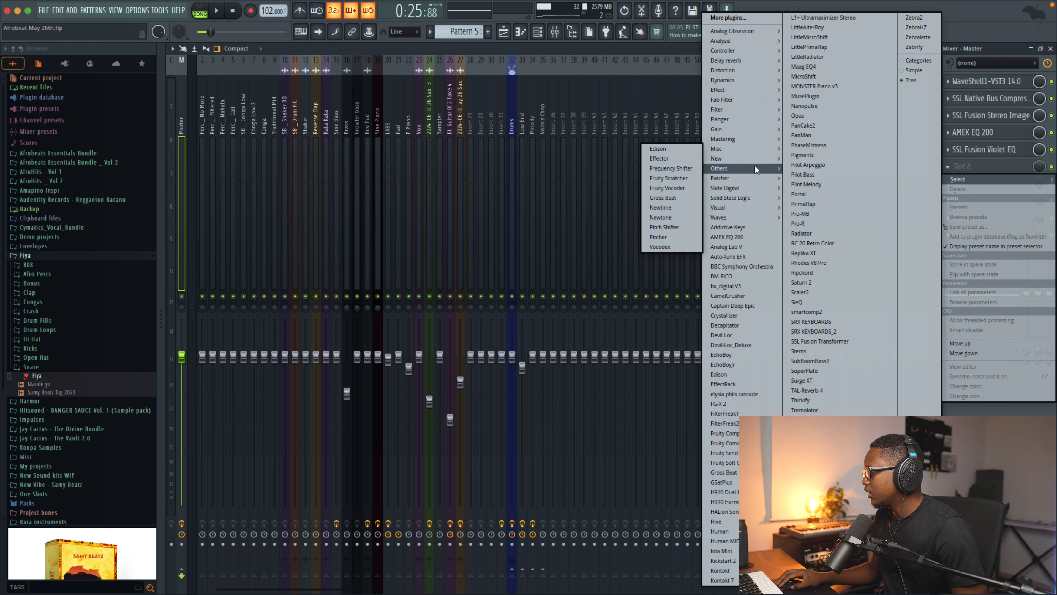
mouse_move(757, 221)
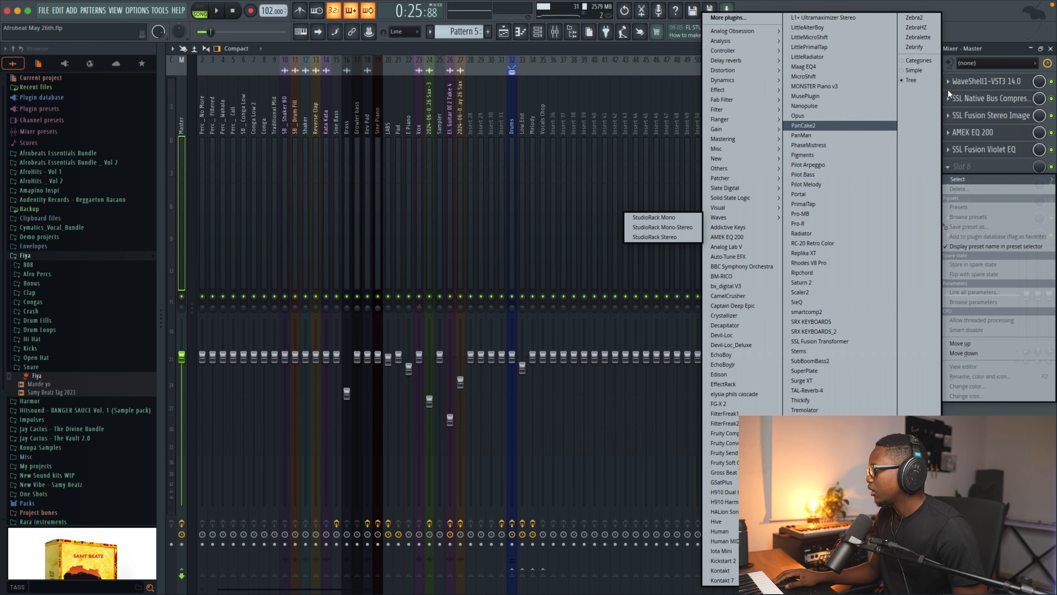
left_click(816, 528)
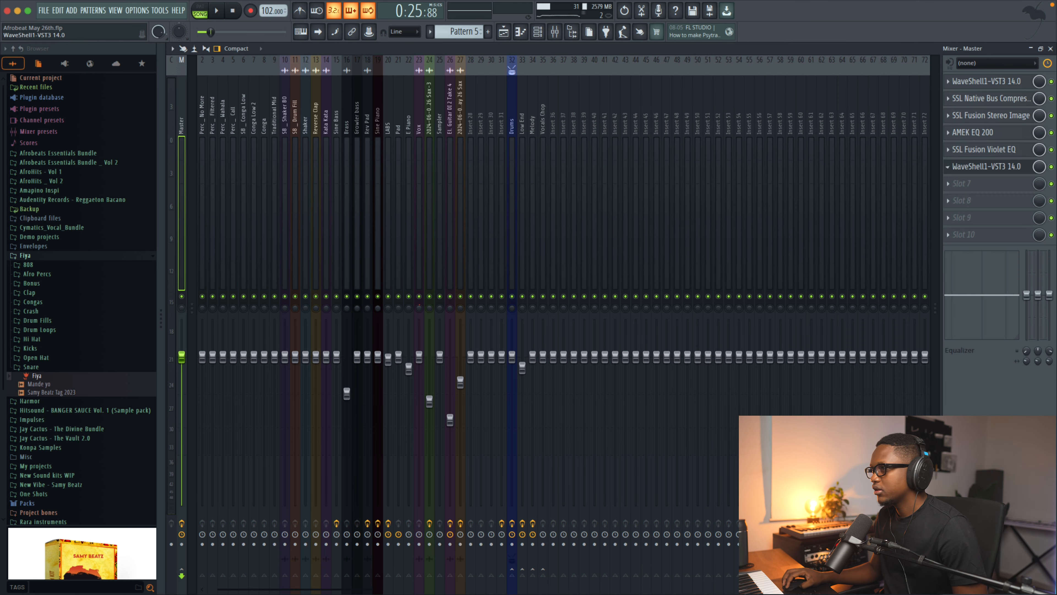
- Replace the shell in slot 6 of the Master with WaveShell1-VST 13.0 and load L1+ Ultramaximizer Stereo
left_click(256, 209)
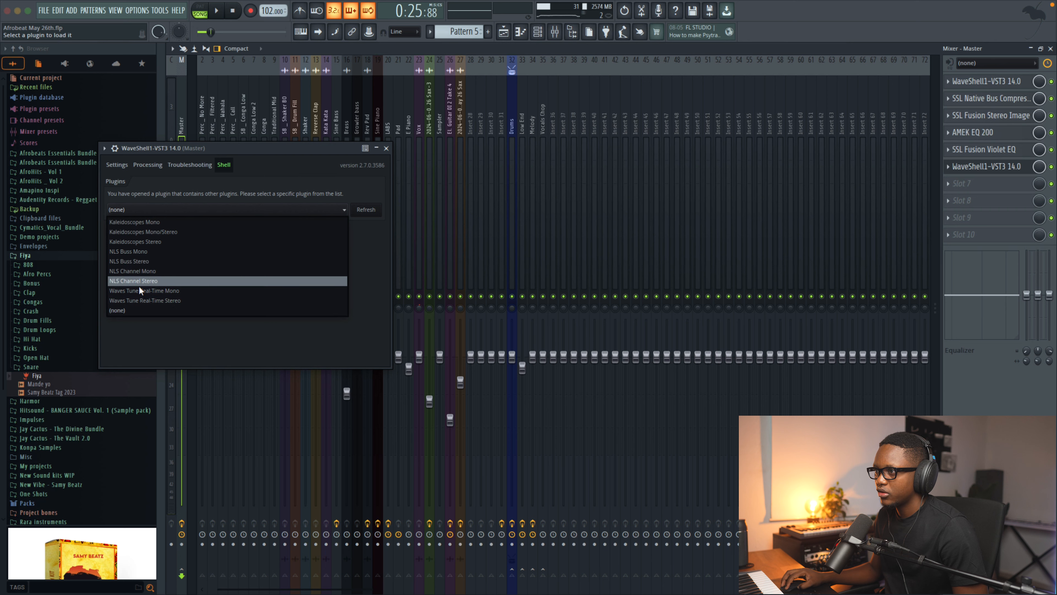
left_click(244, 261)
left_click(209, 213)
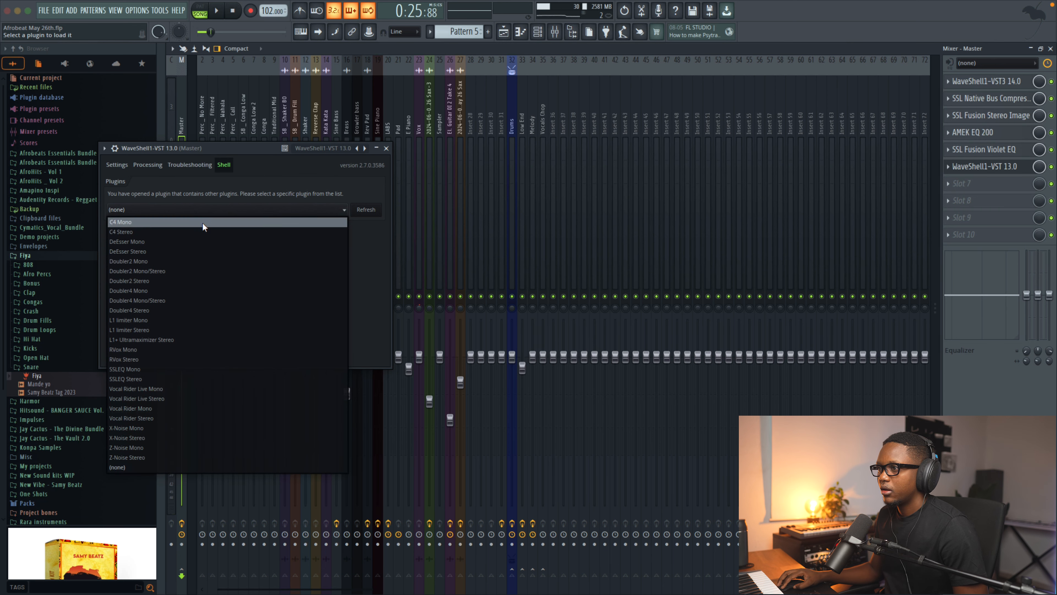
left_click(164, 339)
- Set the L1 Ultramaximizer's threshold to -6.1 dB and its out ceiling to -0.1 dB during playback of the mix
key("space")
left_click_drag(210, 199, 209, 217)
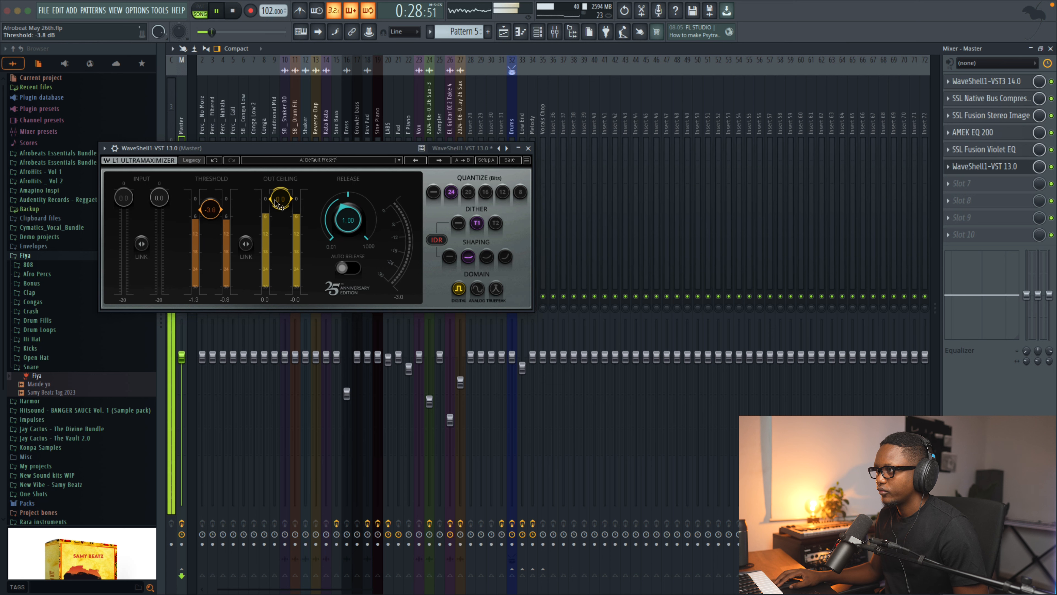
left_click_drag(210, 209, 210, 211)
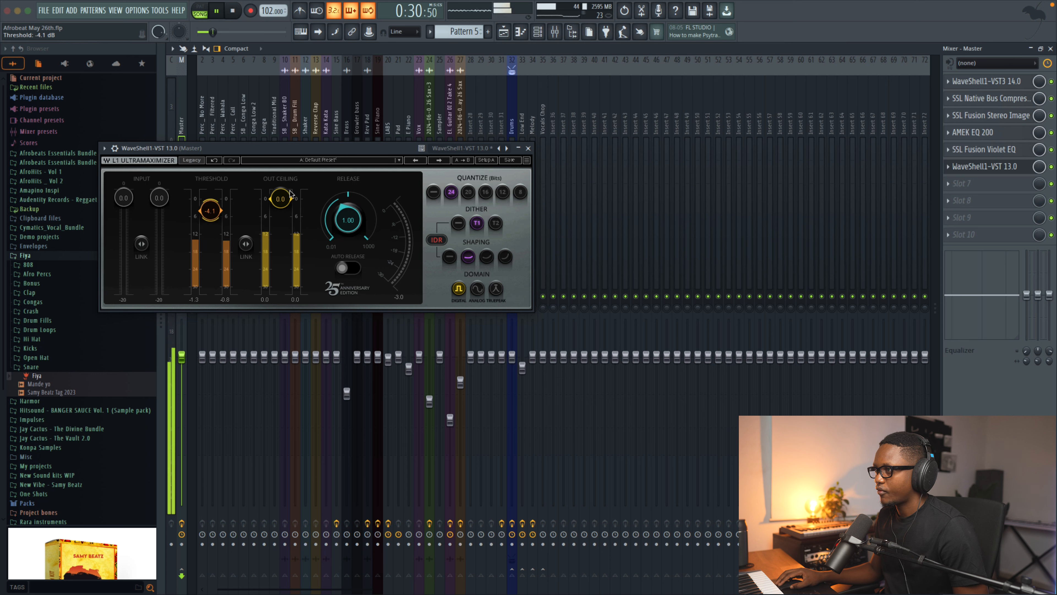
left_click_drag(280, 199, 281, 199)
left_click_drag(211, 210, 217, 216)
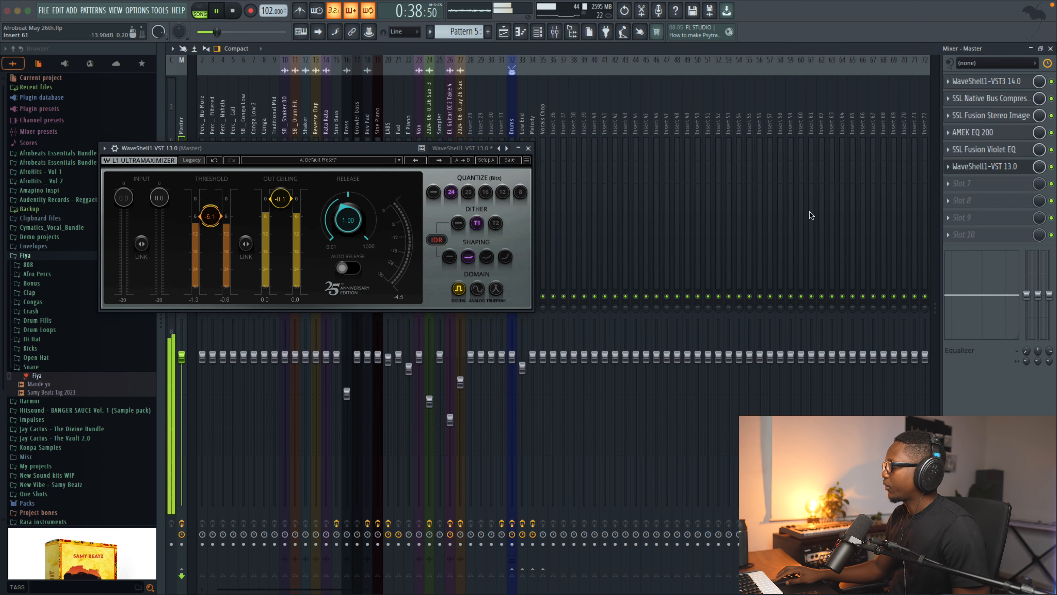
key("space")
- Add Youlean Loudness Meter 2 in slot 7 of the Master and place it beside the limiter to check loudness in playback
left_click(959, 185)
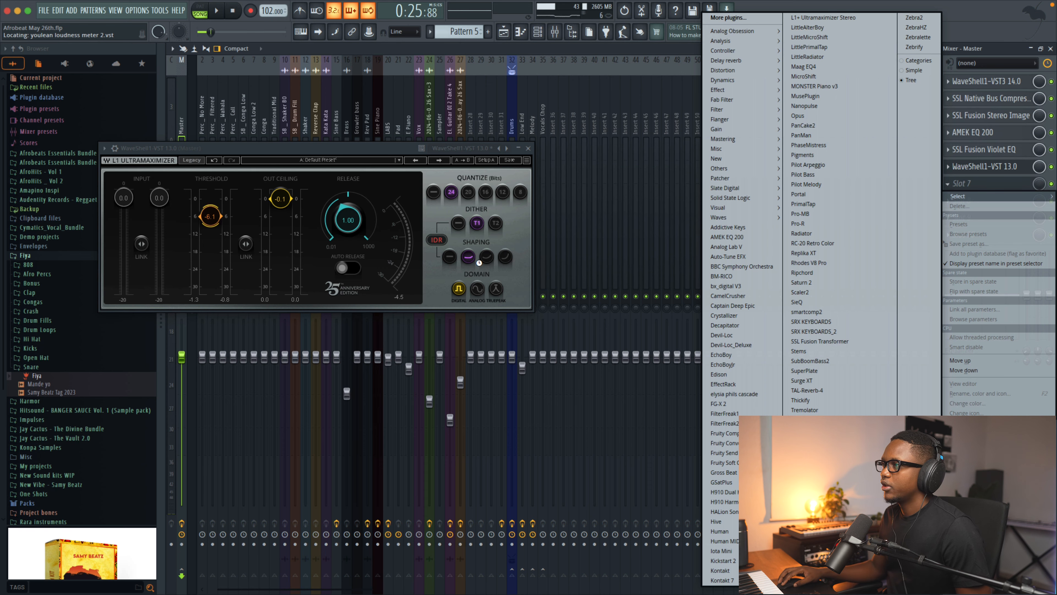
key("space")
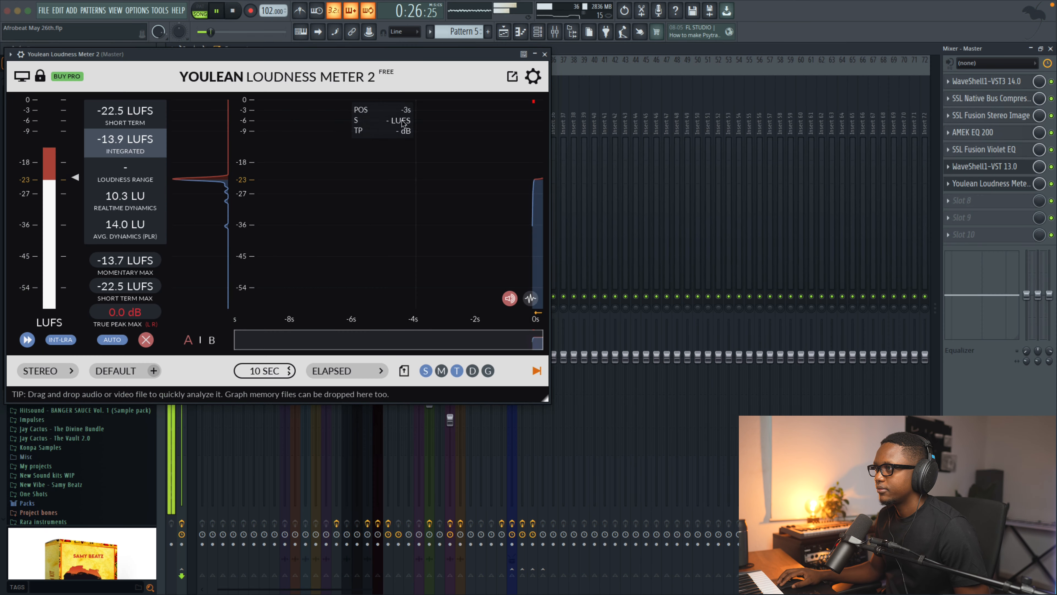
left_click_drag(320, 59, 701, 179)
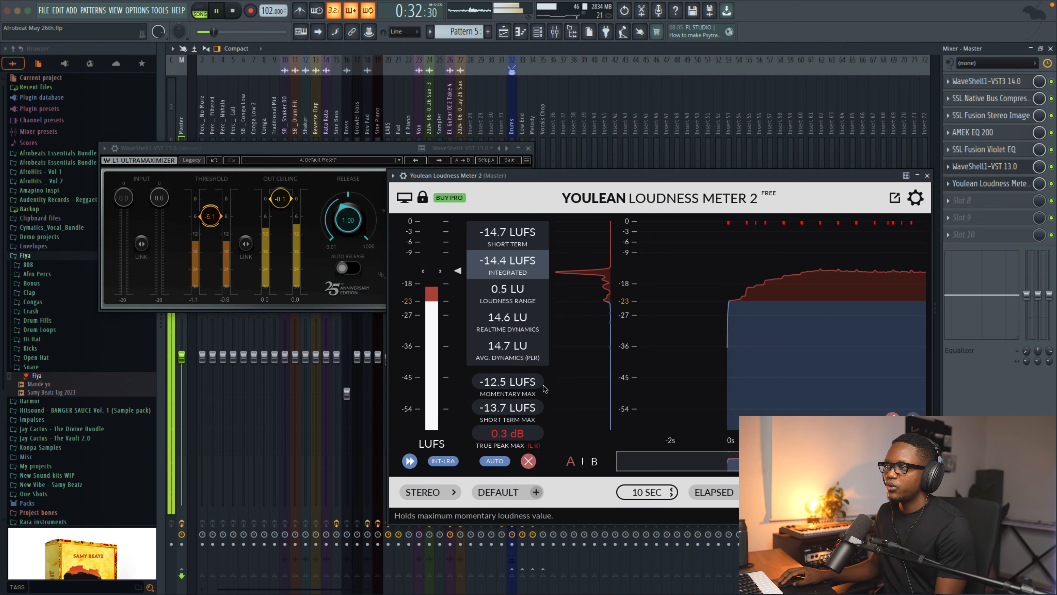
- Lower the L1 Ultramaximizer's threshold to -7.1 dB
left_click_drag(210, 216, 210, 218)
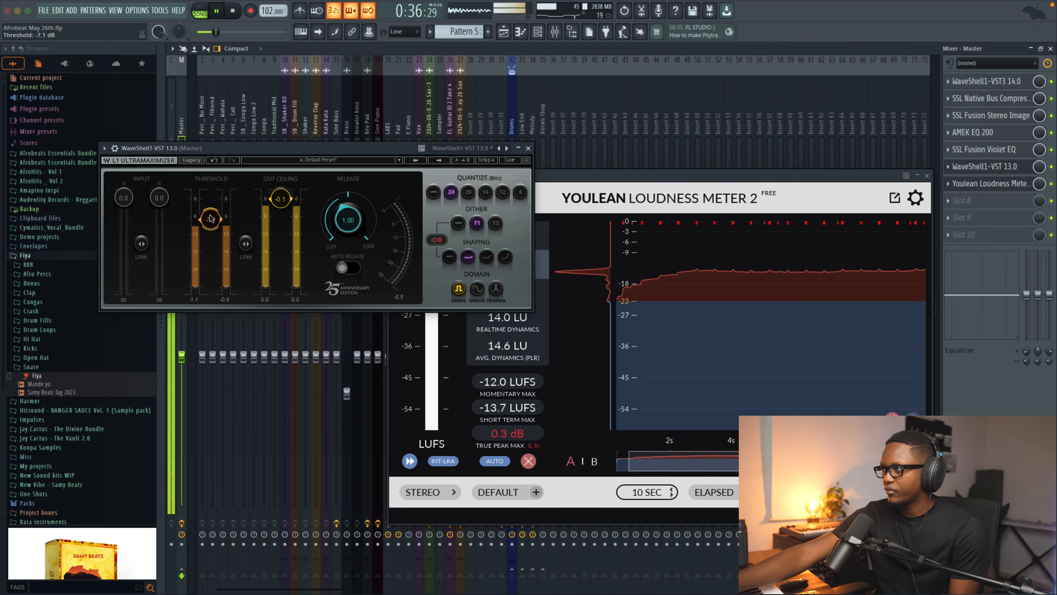